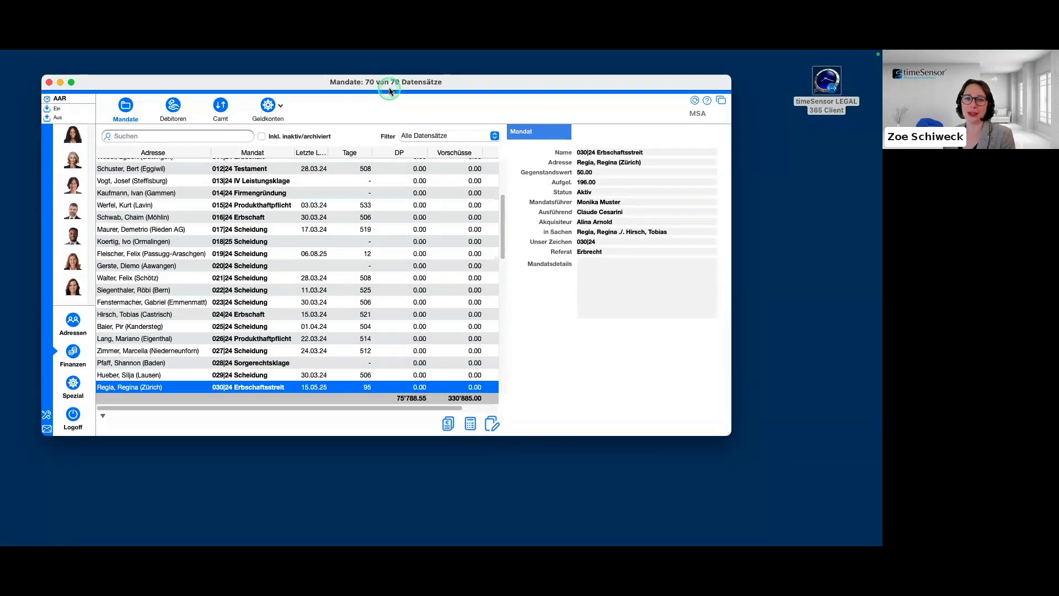
Open the dossier of the selected Erbschaftsstreit mandate and bring up that mandate's detail record.
drag(389, 91, 405, 90)
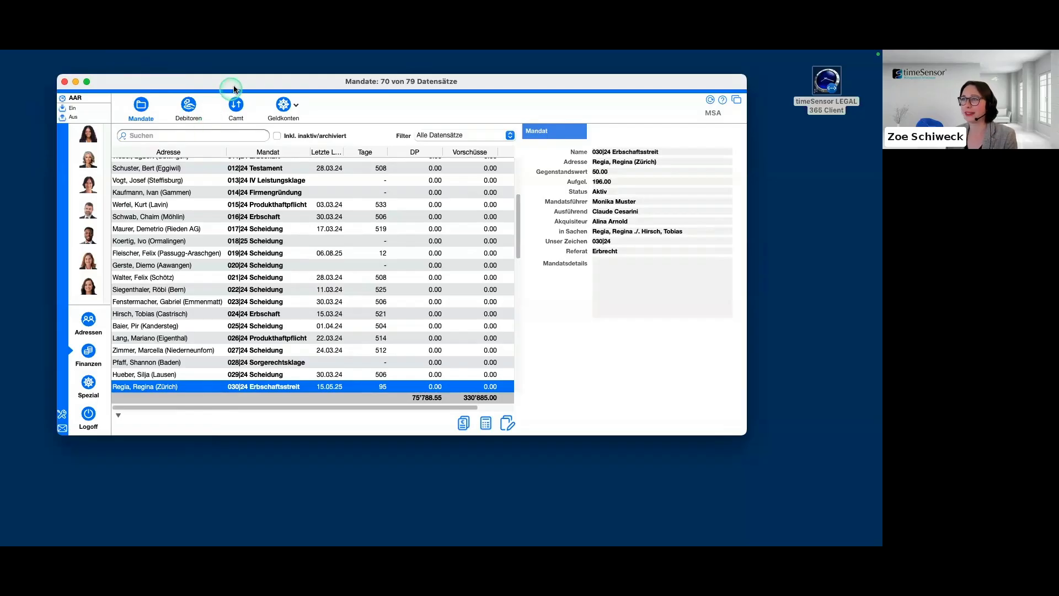
drag(234, 87, 226, 84)
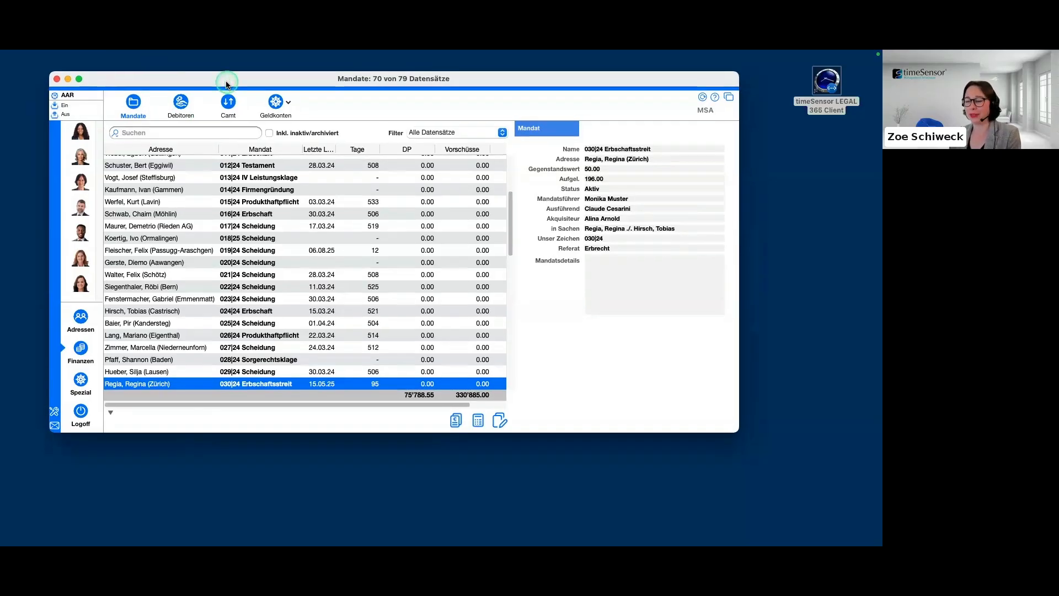
double_click(259, 384)
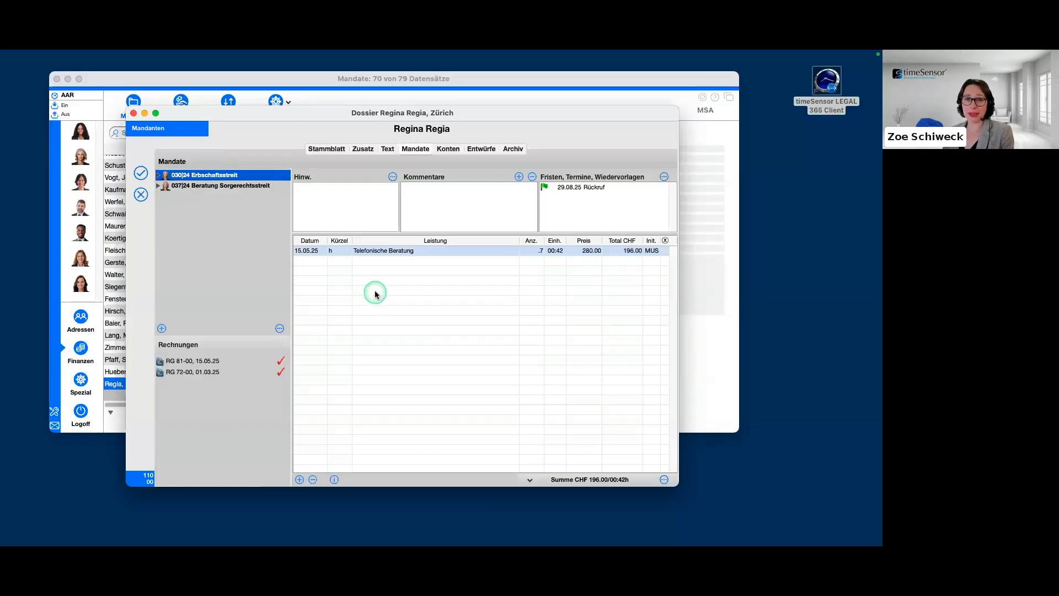
double_click(237, 176)
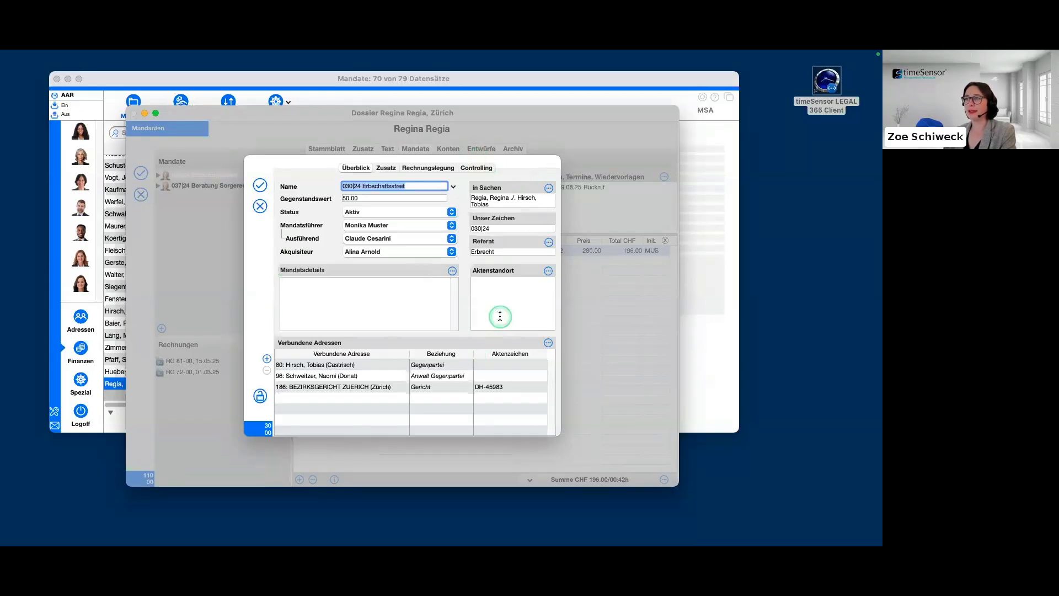
Review the mandate's overview fields, checking the available choices for Status, Ausführend and Akquisiteur.
mouse_move(500, 316)
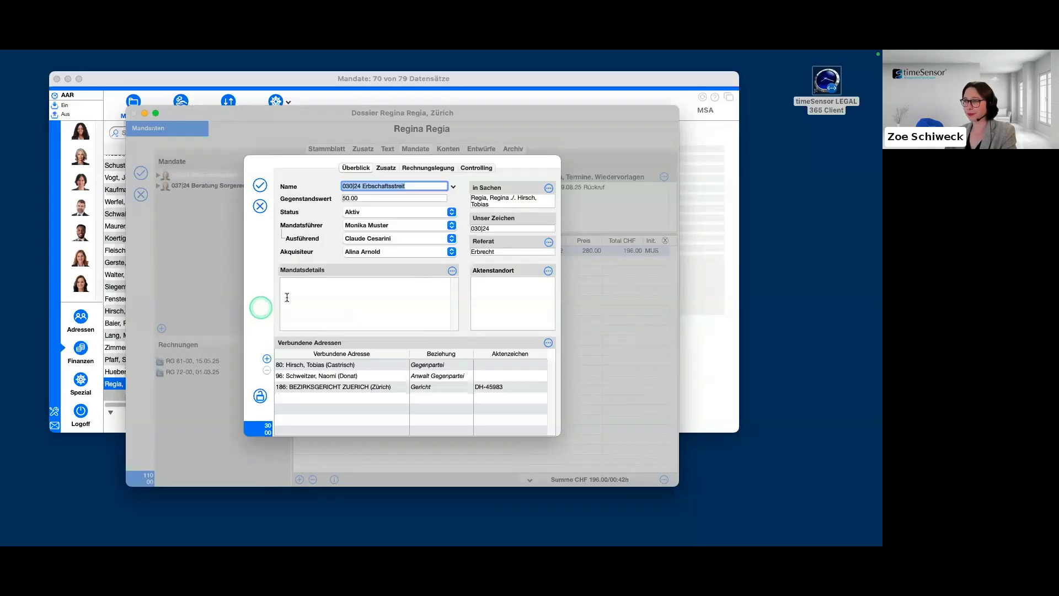
click(445, 186)
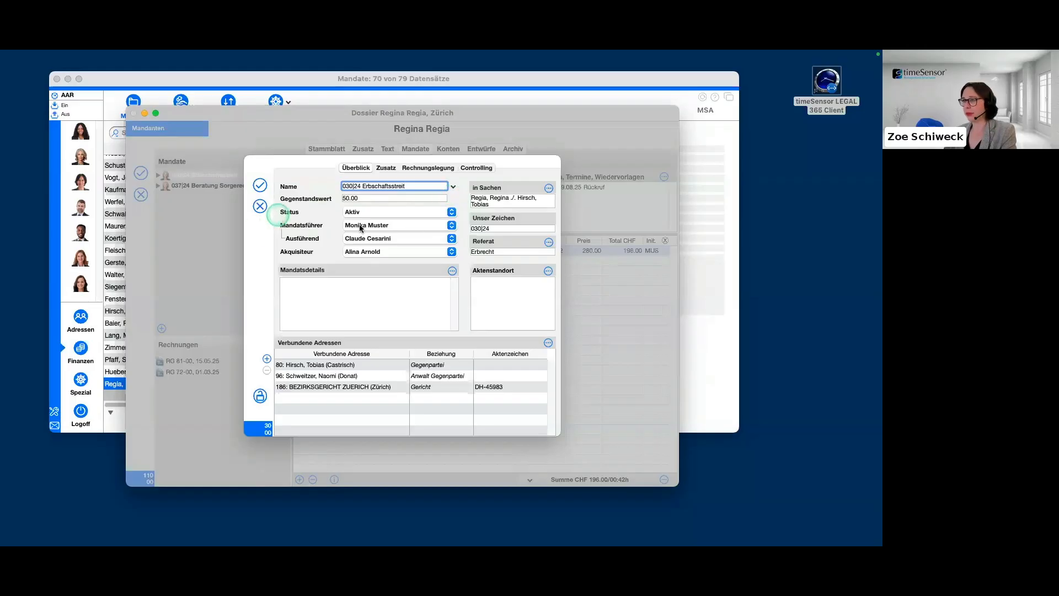
click(453, 212)
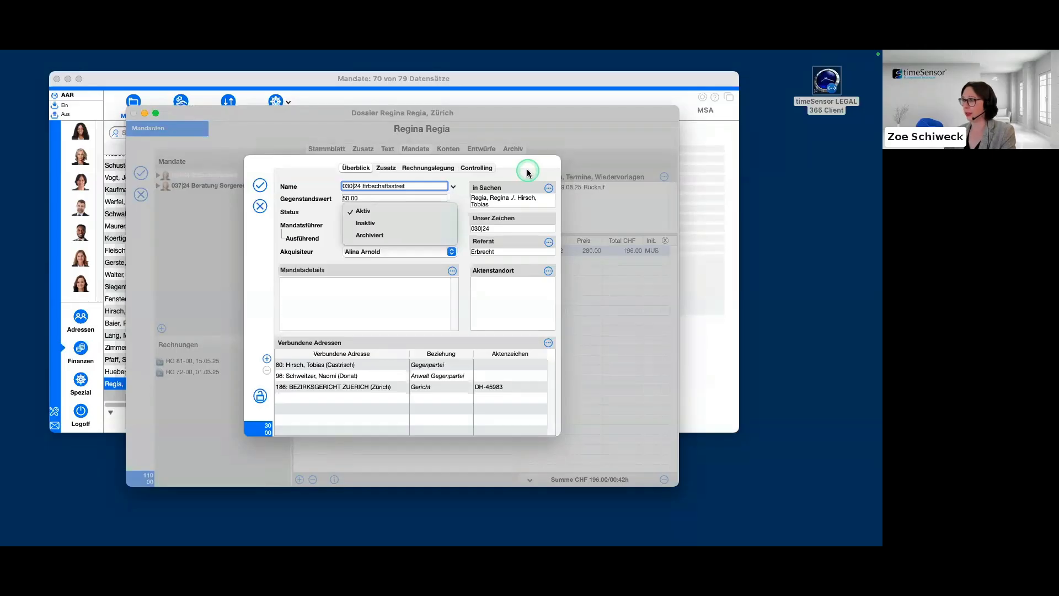
click(515, 169)
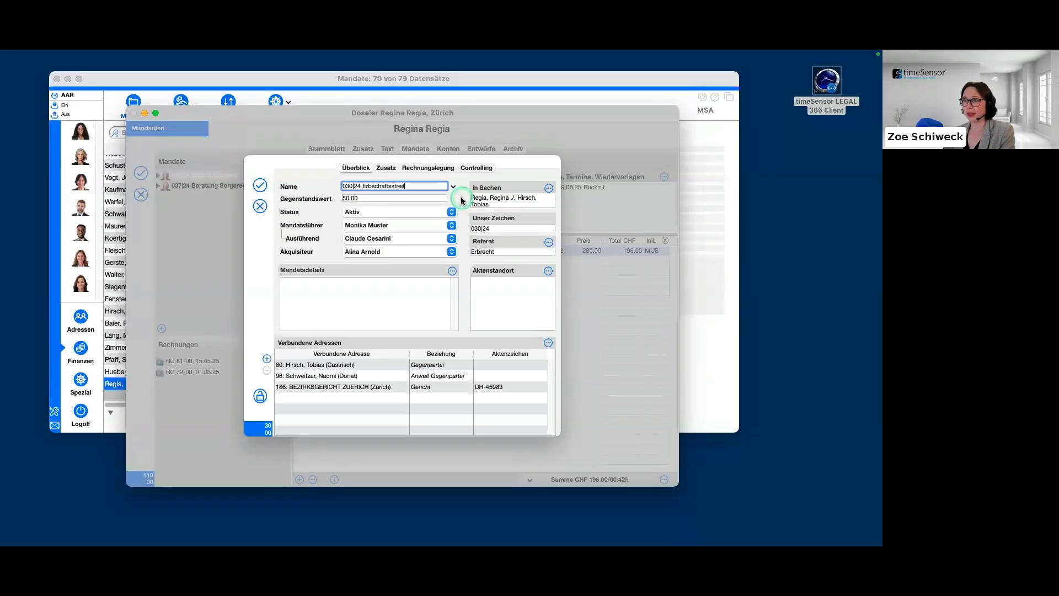
click(452, 239)
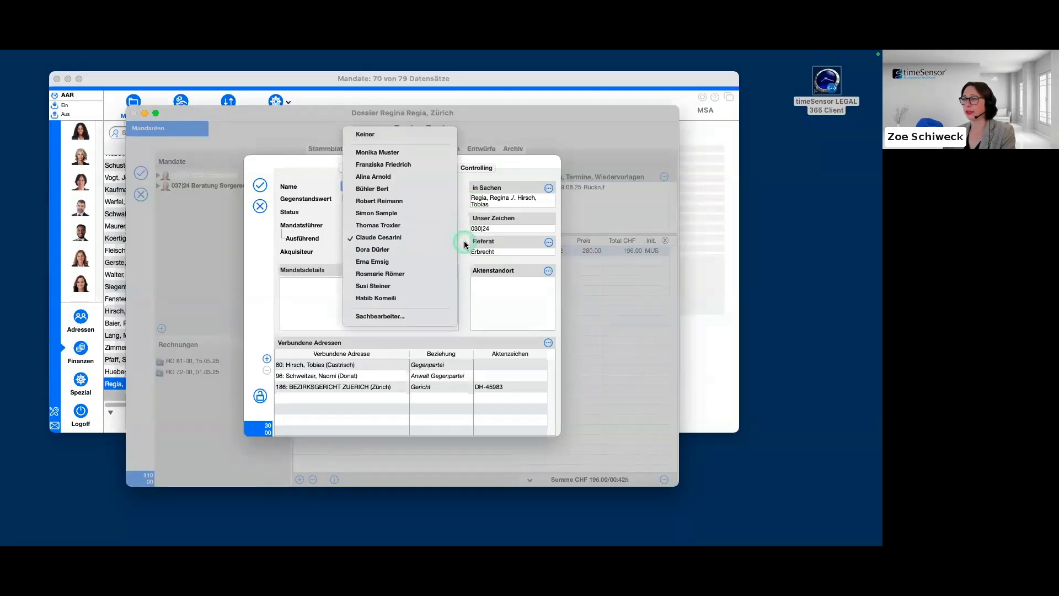
click(465, 241)
click(447, 253)
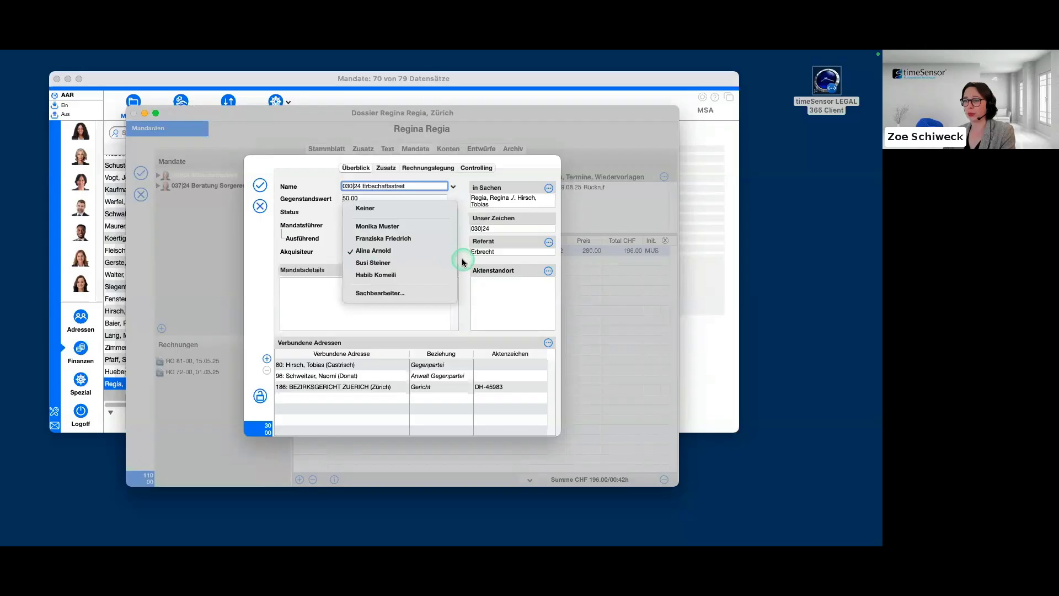
click(463, 262)
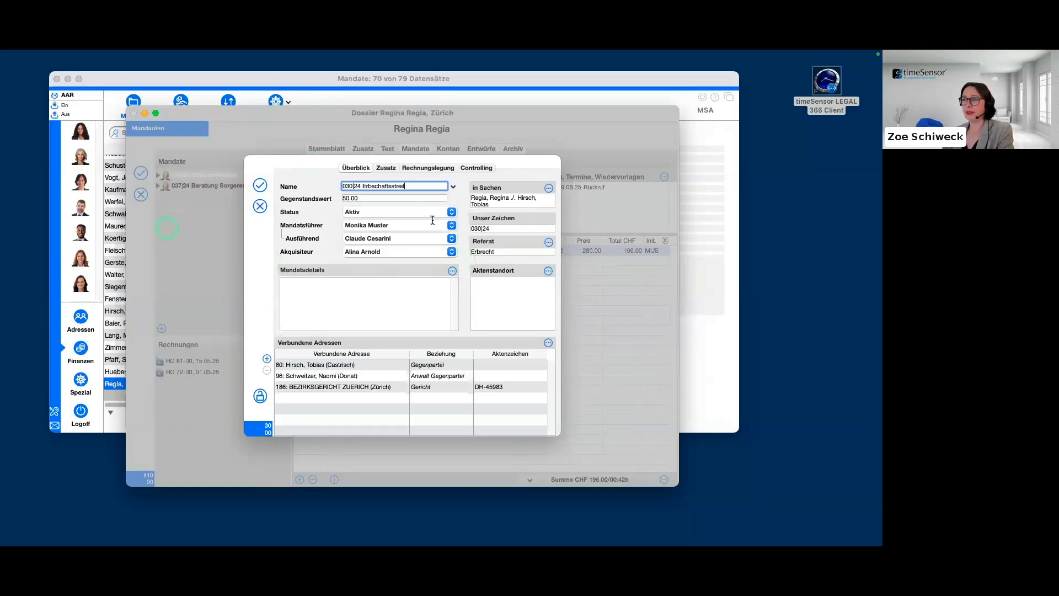
Check which editing option is offered for the Mandatsdetails field, without changing it.
mouse_move(458, 282)
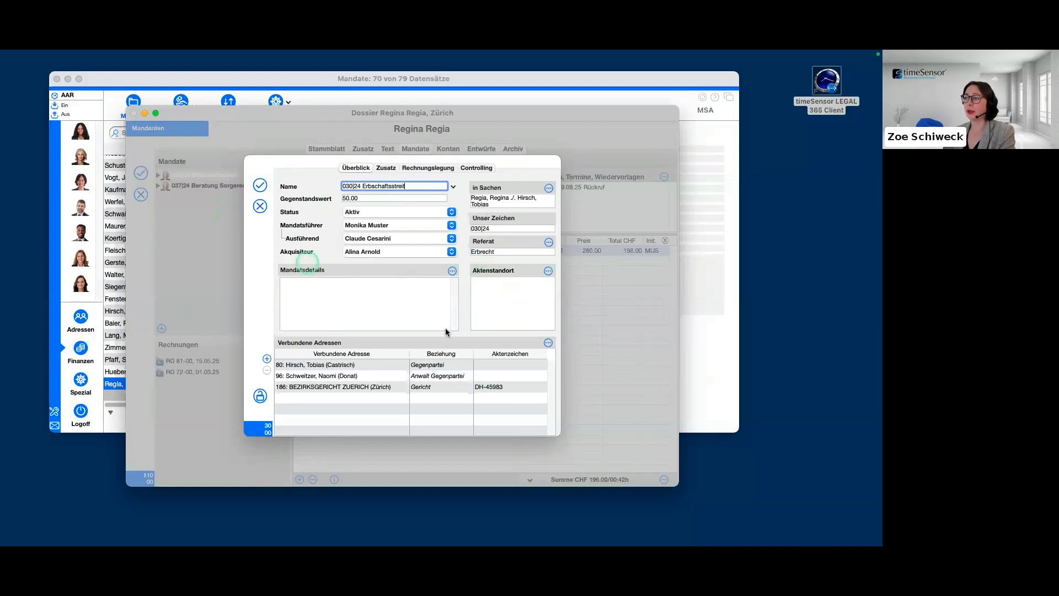
click(453, 271)
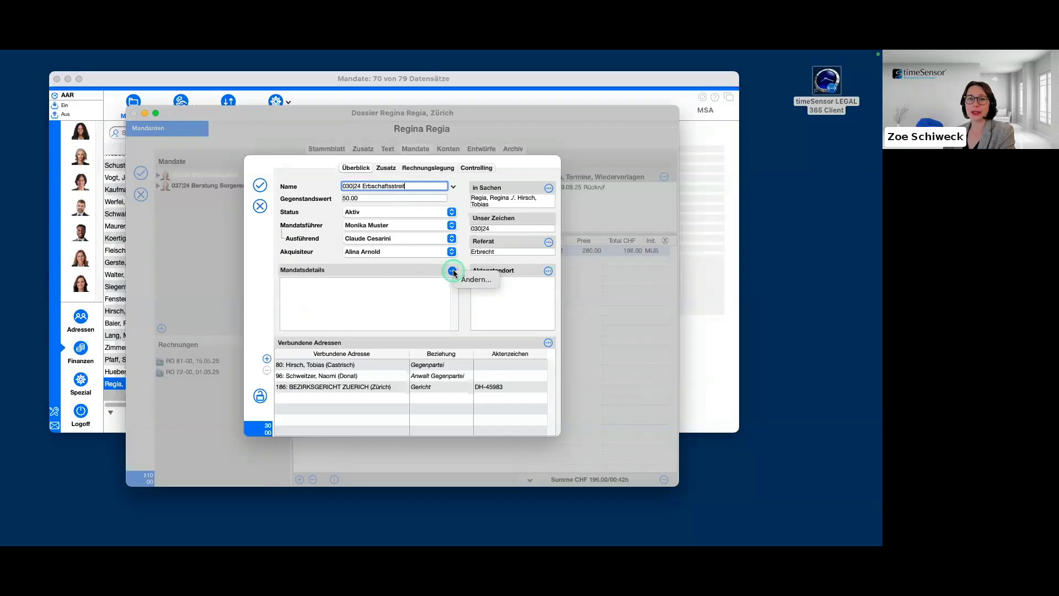
click(480, 279)
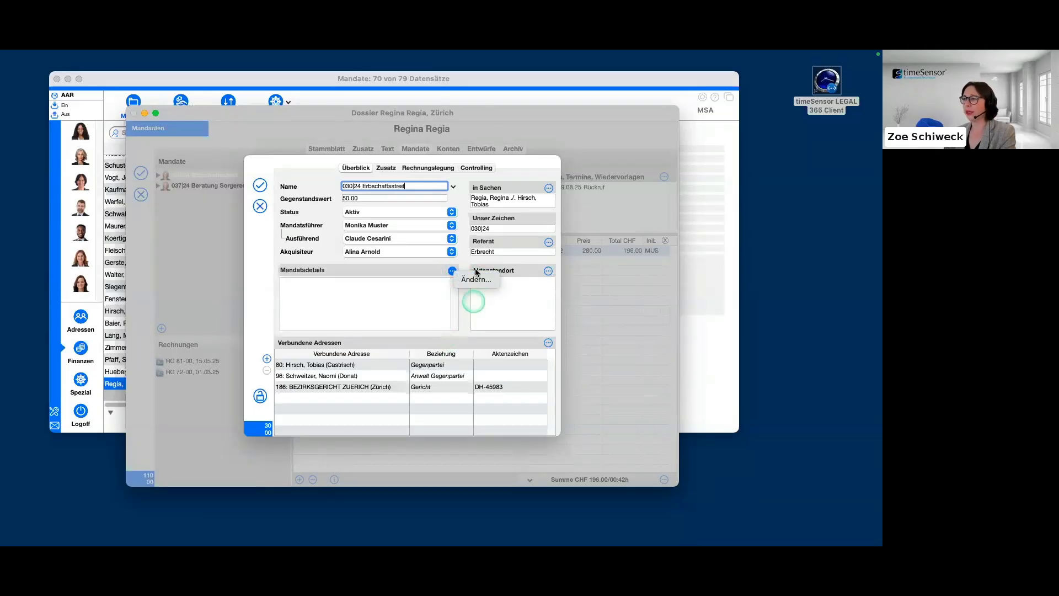
click(525, 328)
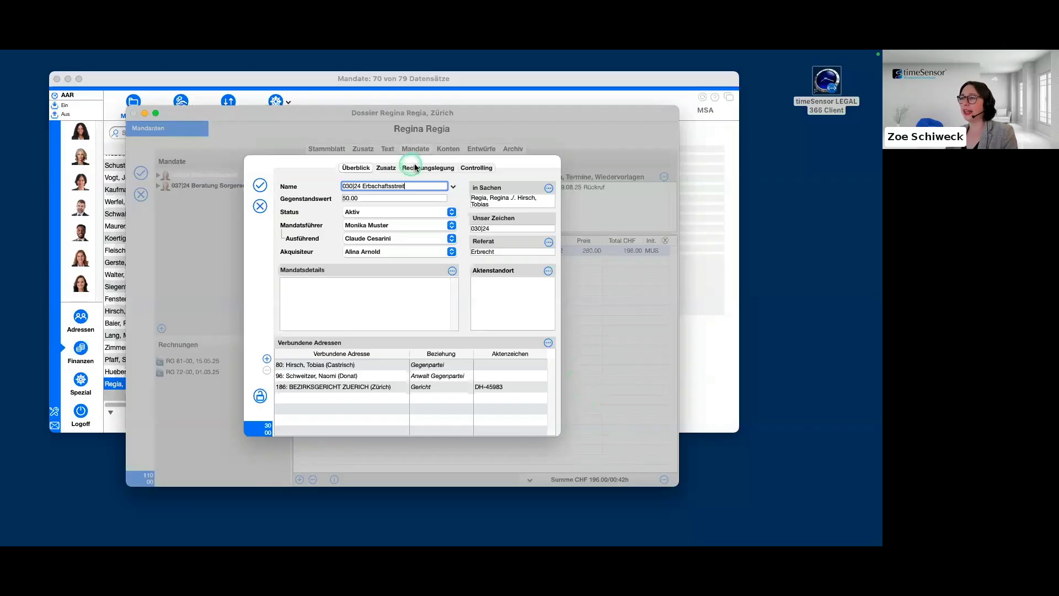
Show the mandate's Zusatz settings and look at the predefined choices for the Korrespondenz field.
click(386, 166)
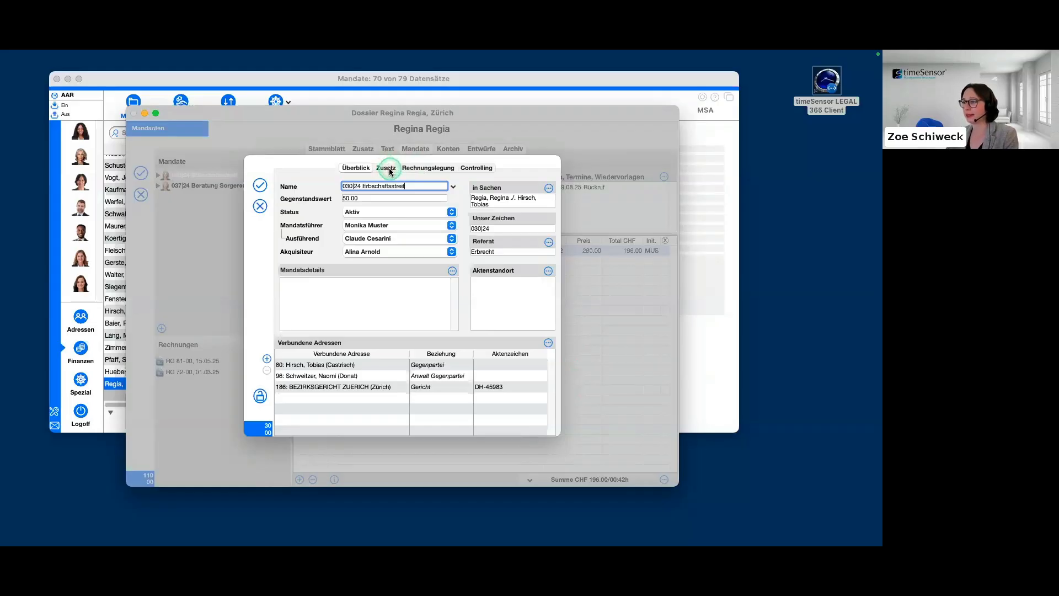
click(389, 171)
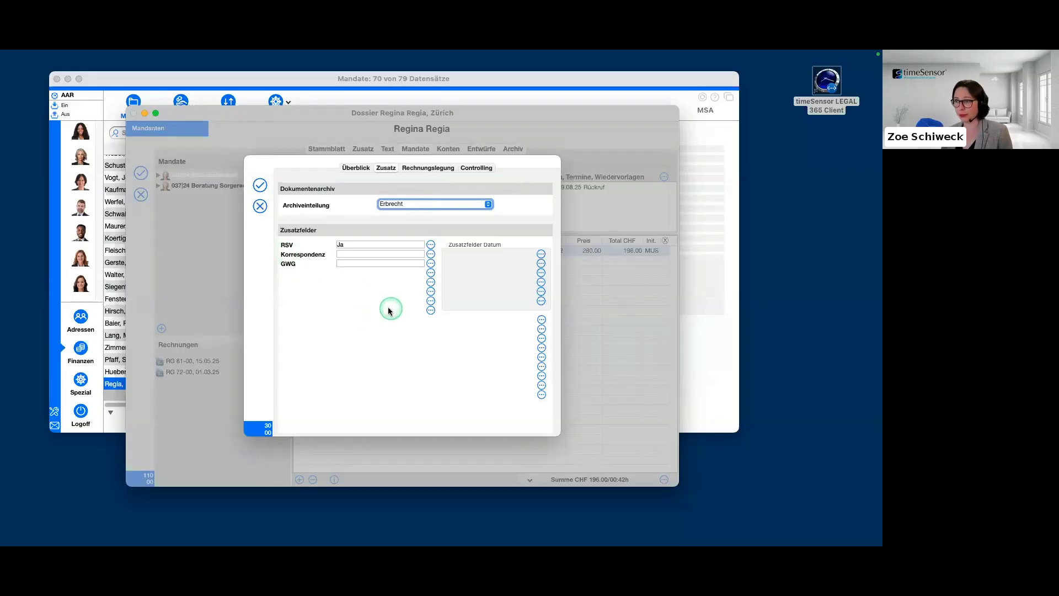
click(350, 253)
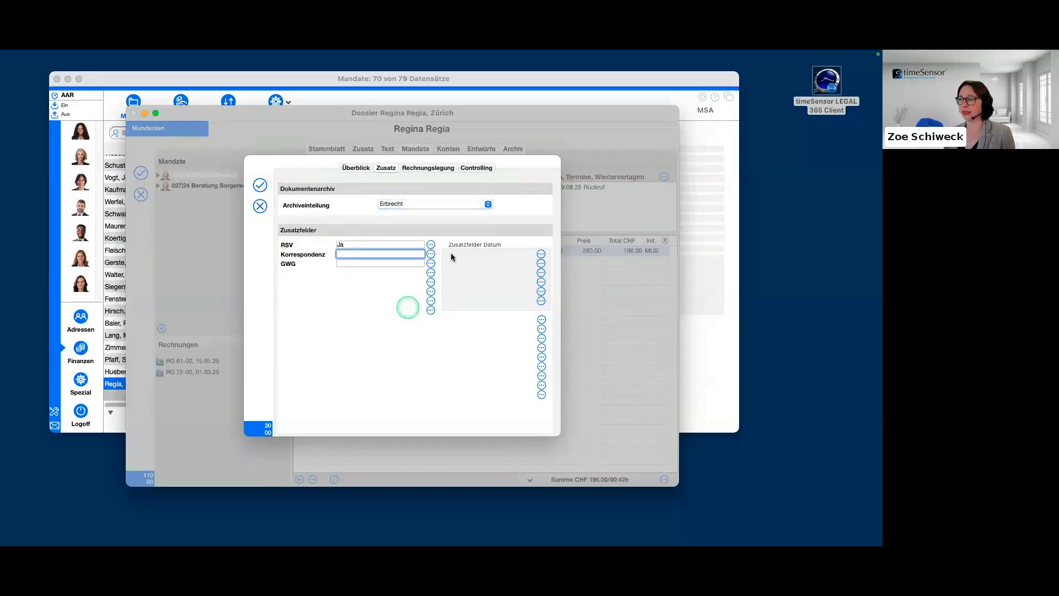
click(430, 254)
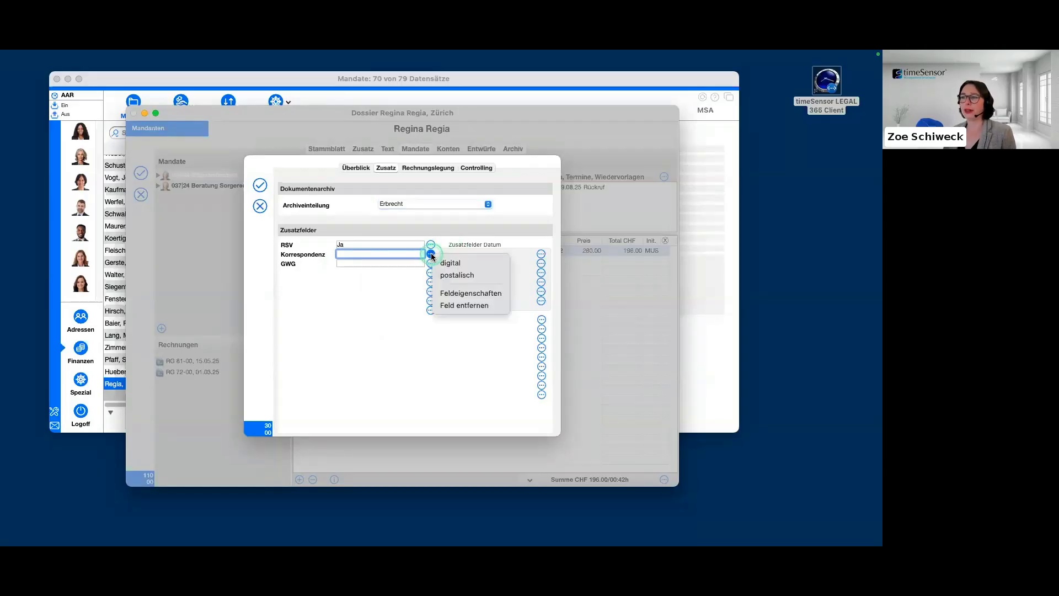
click(487, 276)
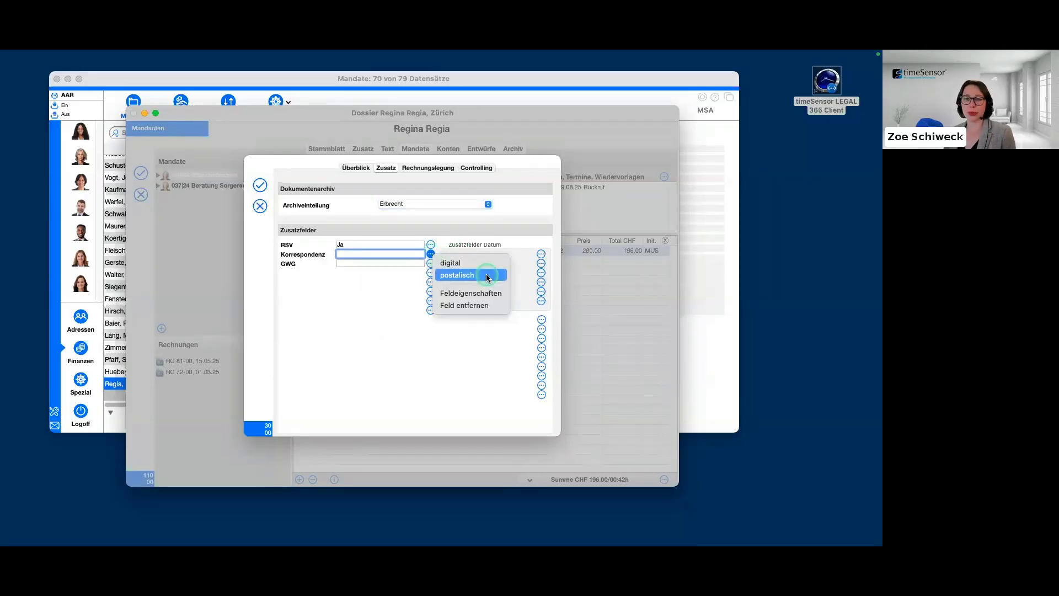
click(350, 286)
Try to define a new alphanumeric additional field below GWG with the Zwingend option enabled, and cancel the definition.
click(357, 263)
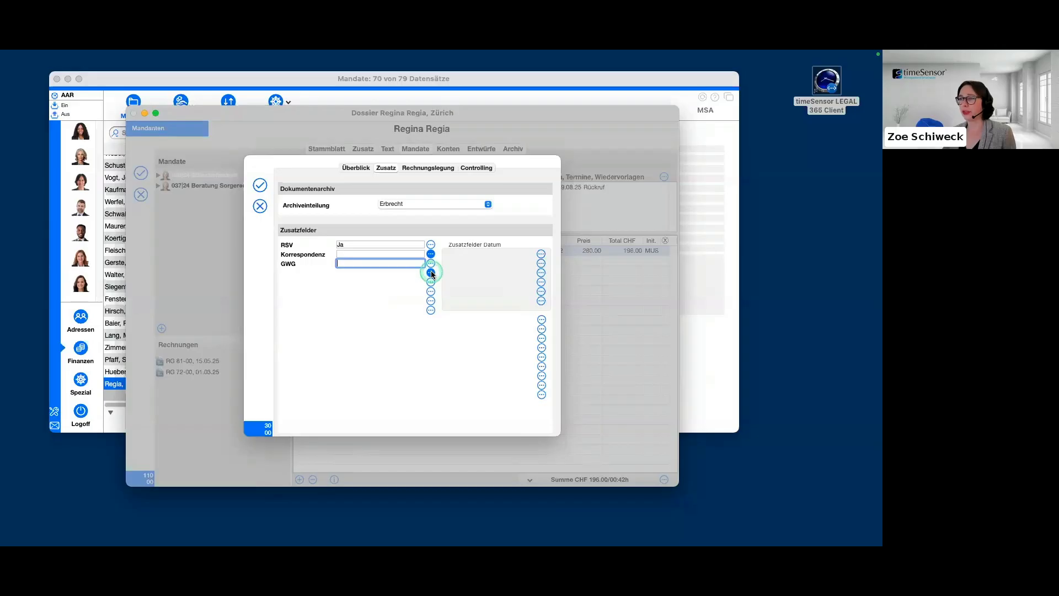
click(466, 280)
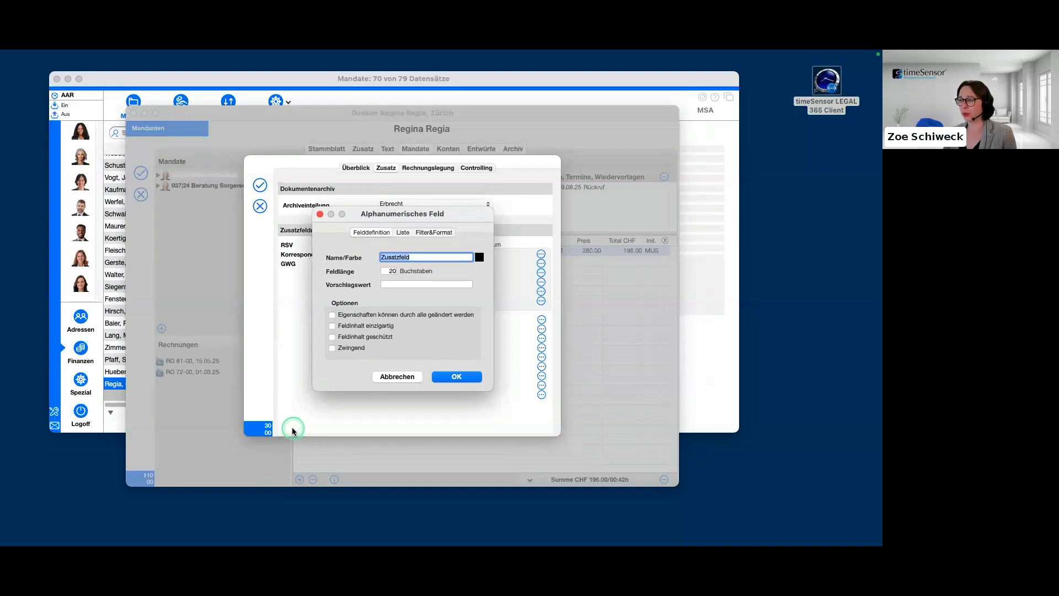
click(332, 347)
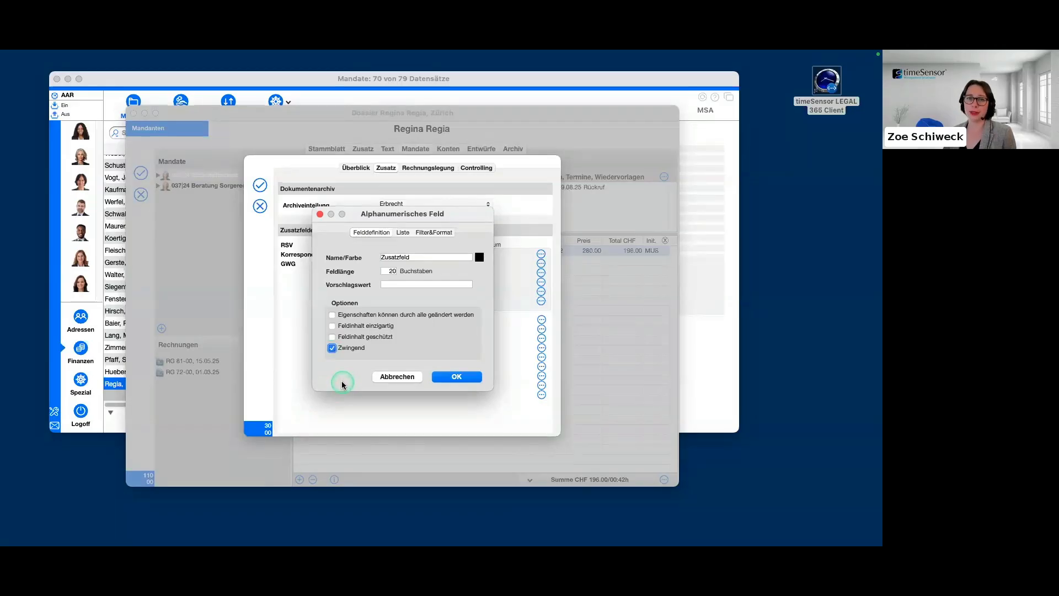
click(386, 379)
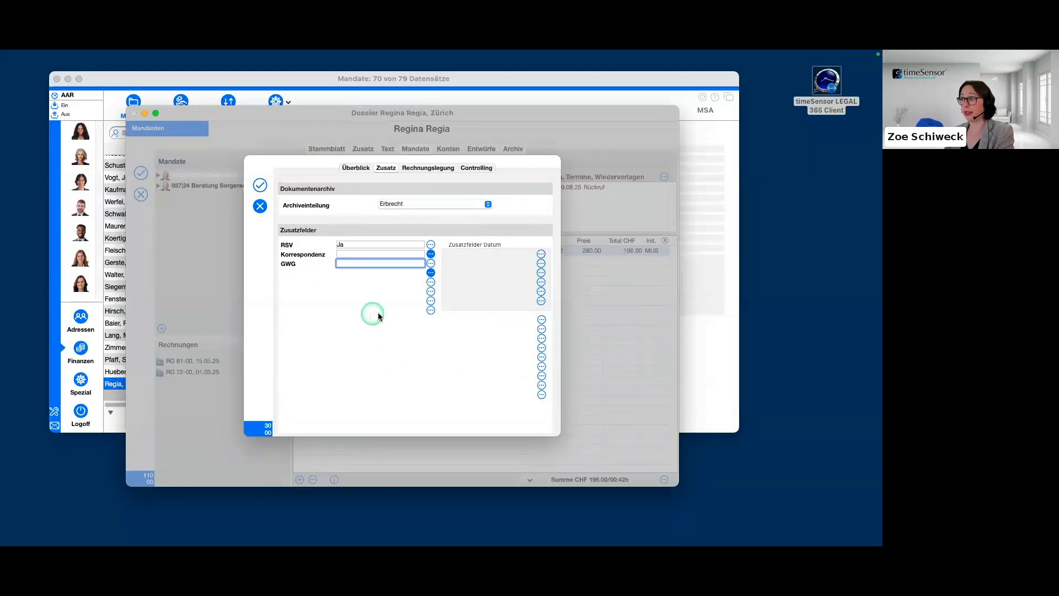
In the Rechnungslegung settings, try Individualpreise, view the rate definition per Sachbearbeiter without saving, and restore Preisliste.
click(435, 168)
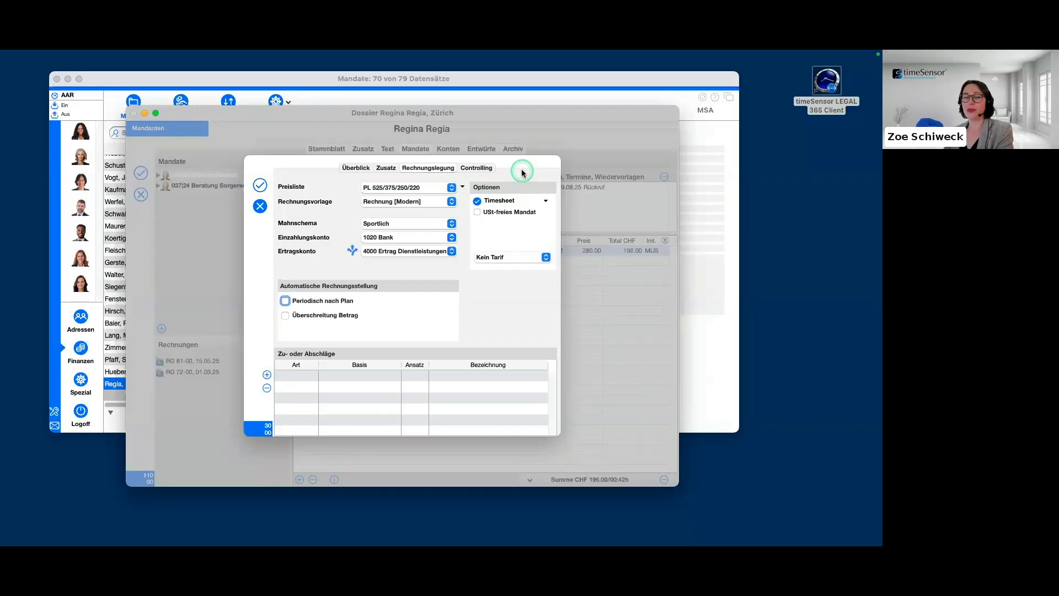
click(463, 188)
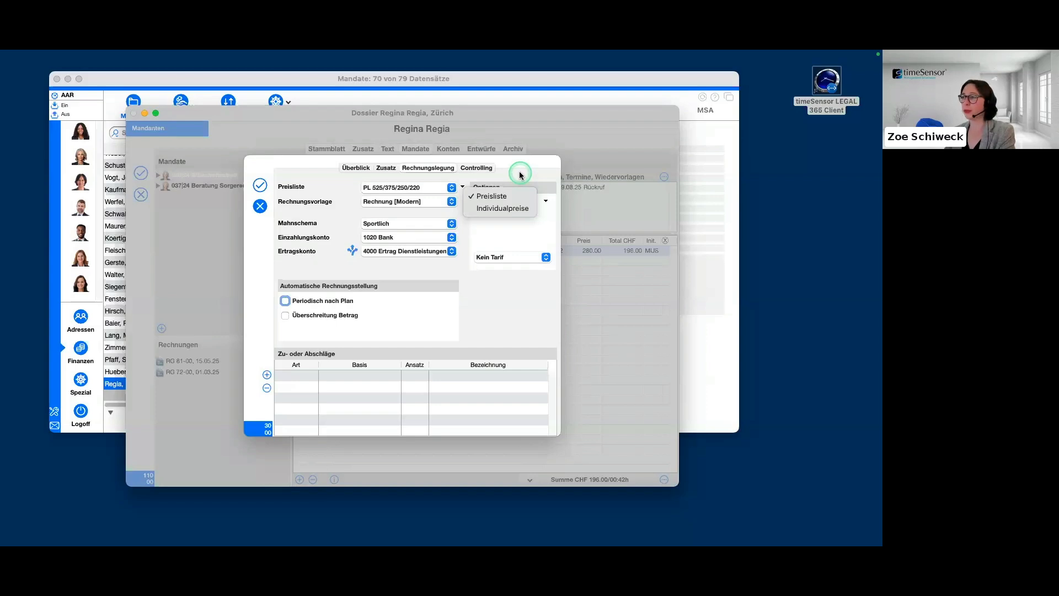
click(521, 208)
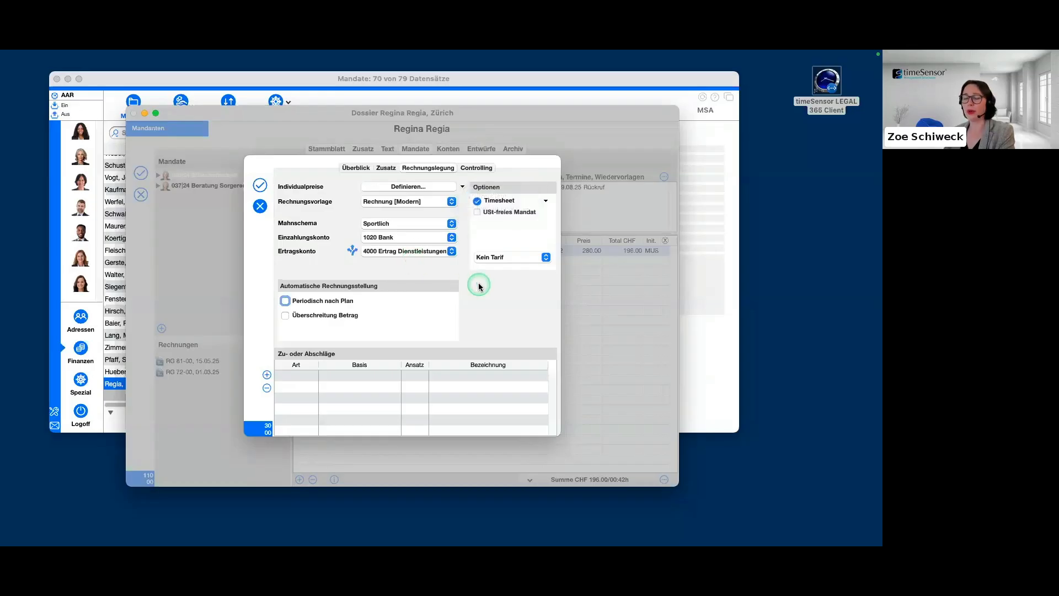
click(429, 190)
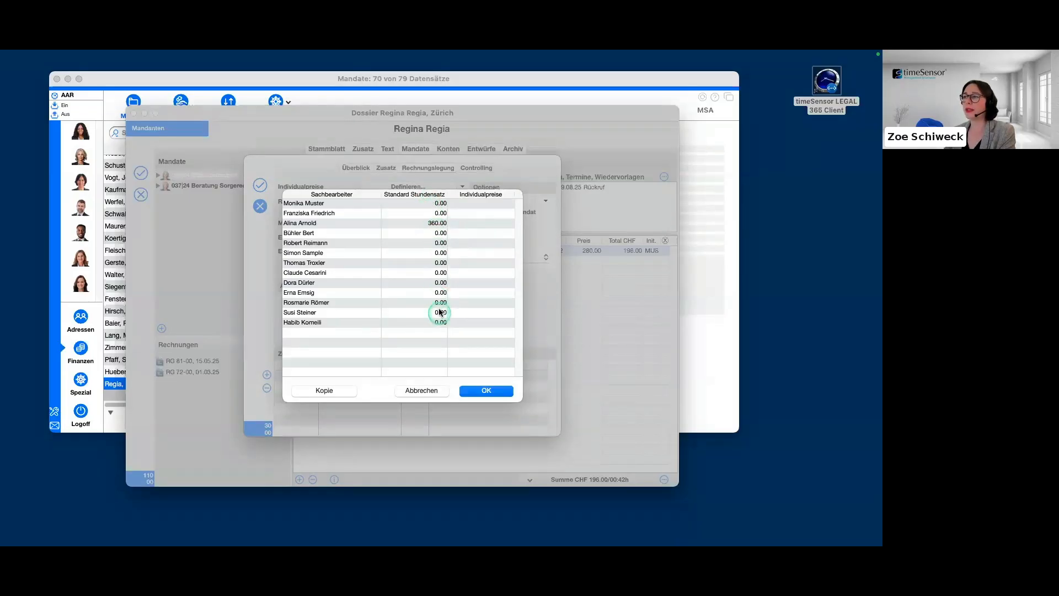
click(505, 213)
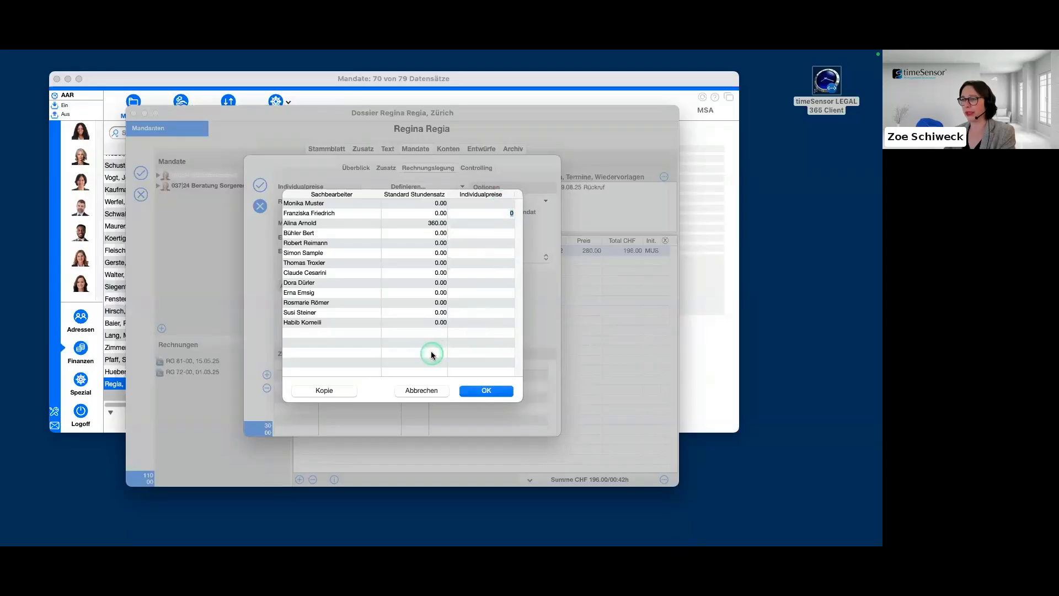
click(421, 390)
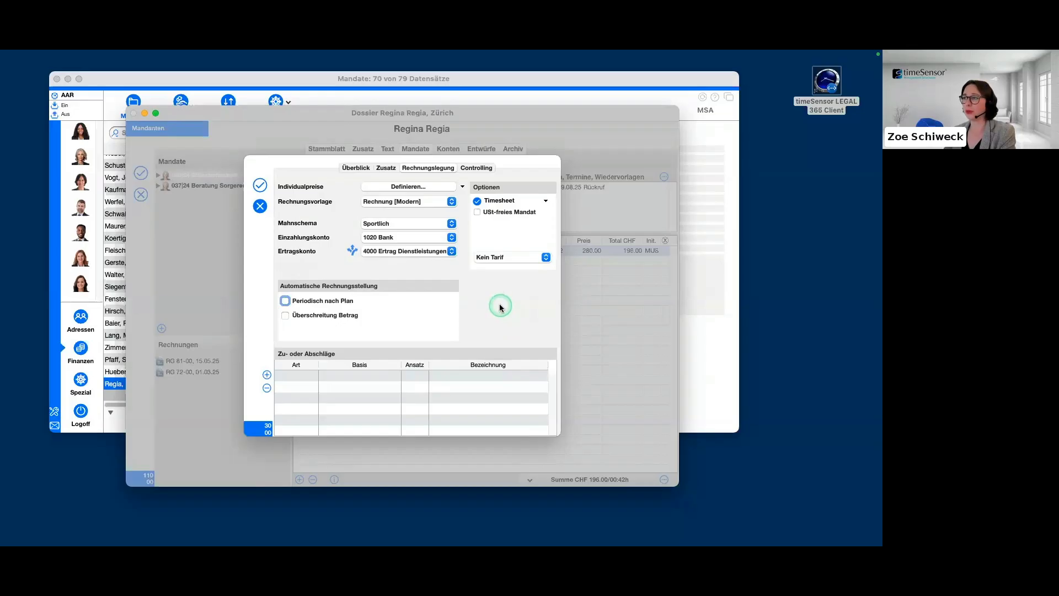
click(462, 187)
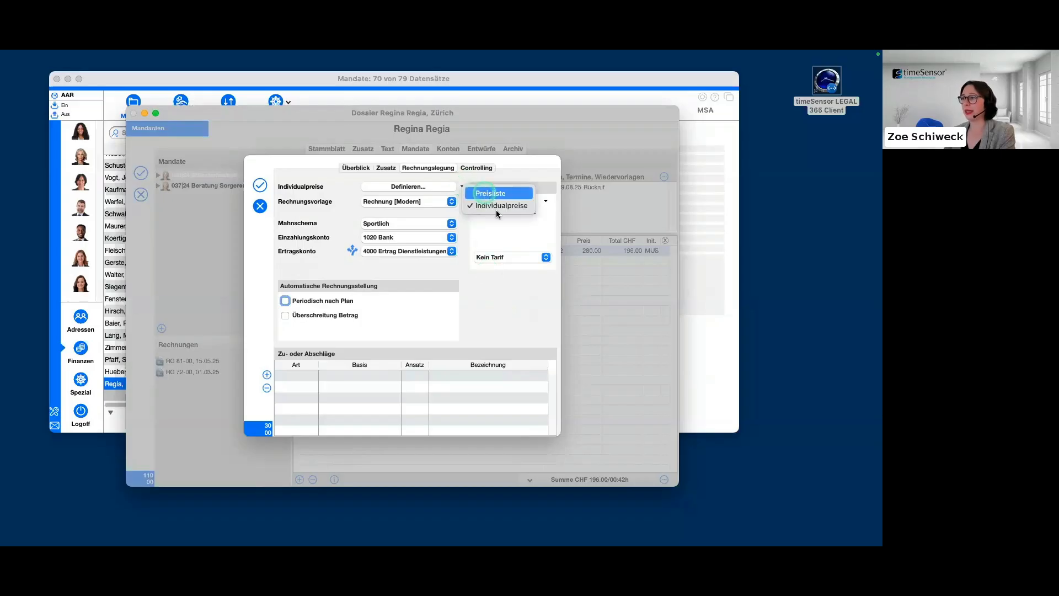
click(494, 194)
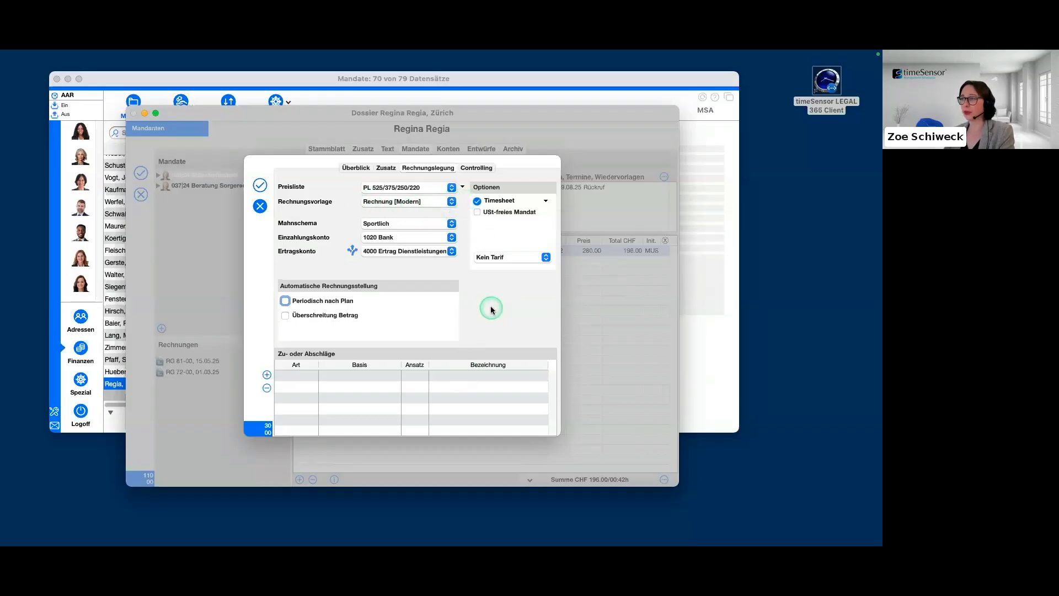
Set the mandate's Rechnungsvorlage to Rechnung [Avantgarde] and view the available invoice templates in the Vorlagen Editor.
click(450, 202)
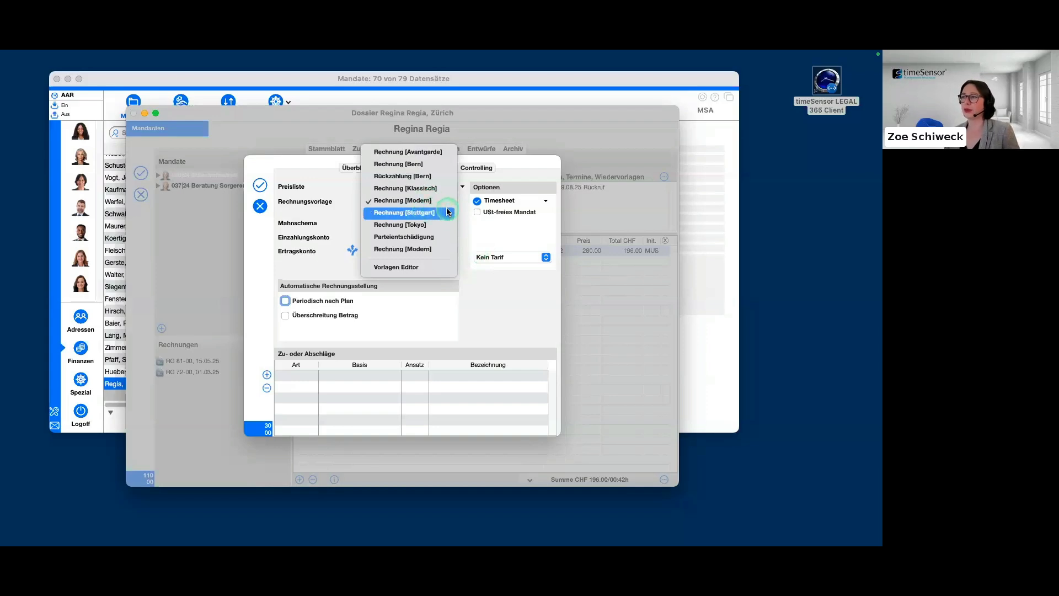
click(447, 153)
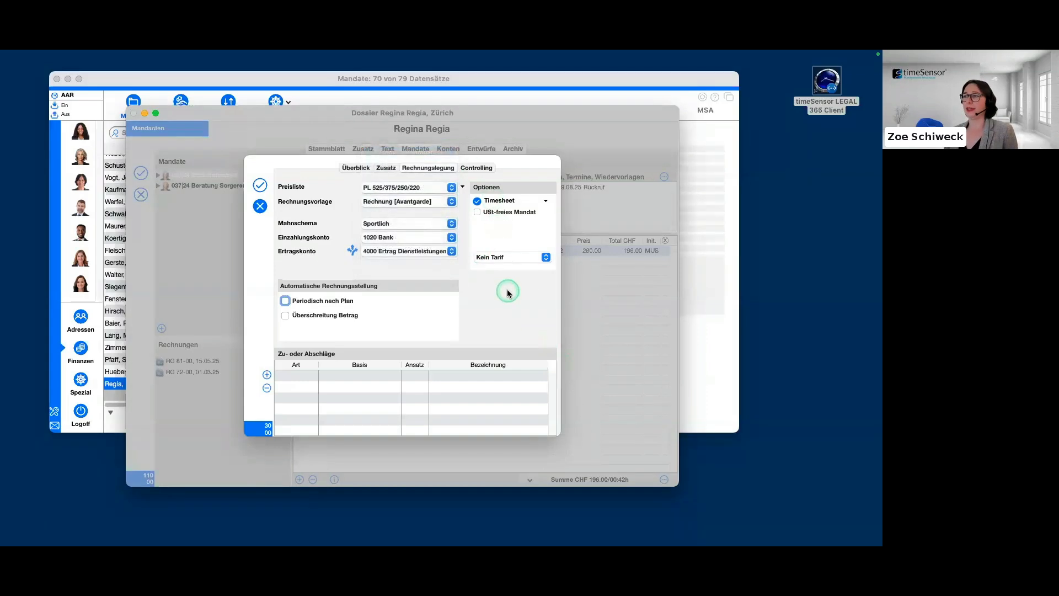
click(450, 202)
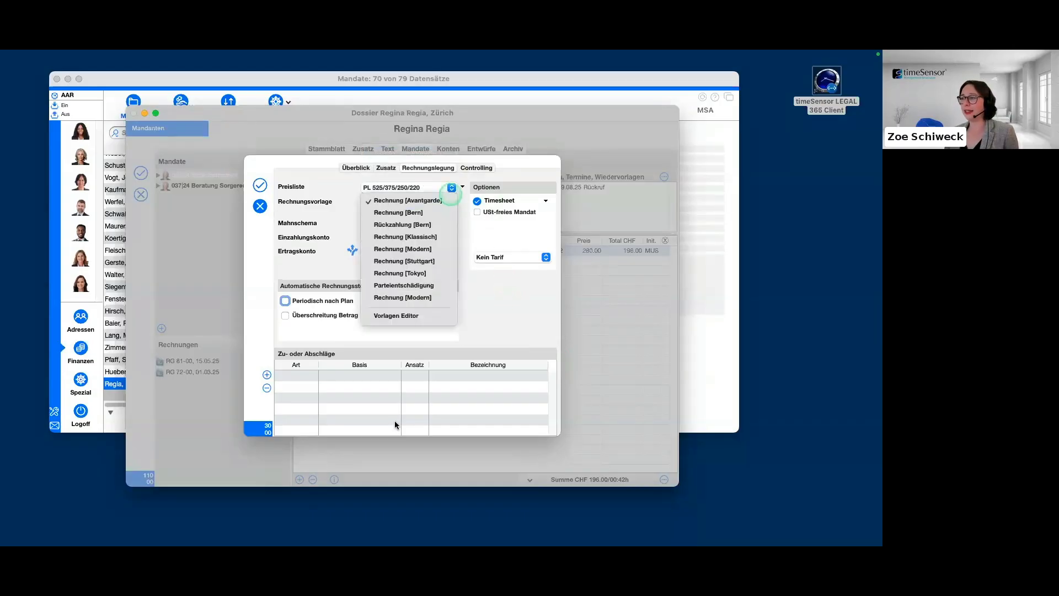
click(438, 315)
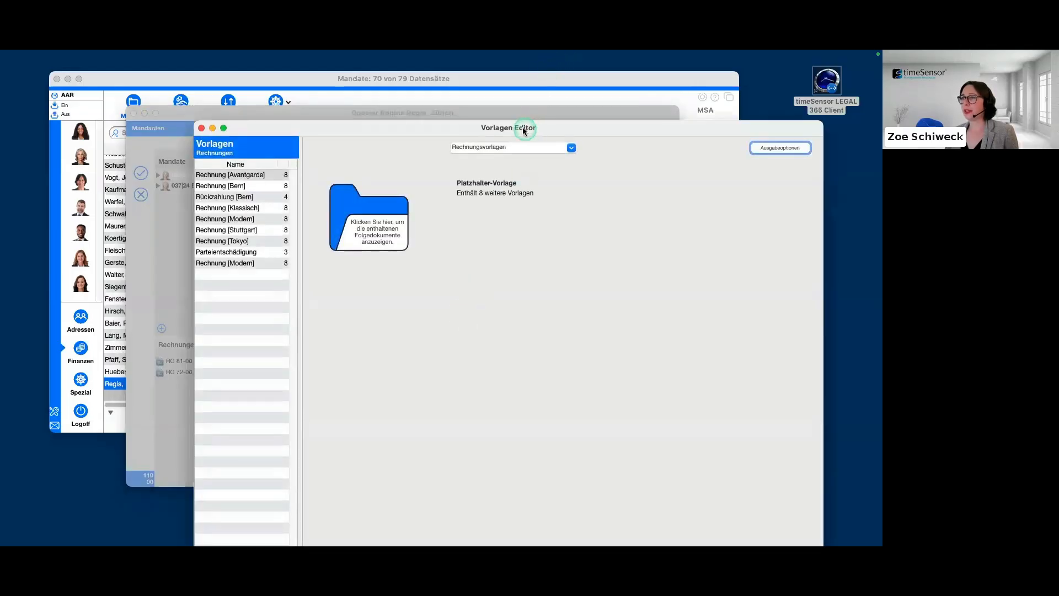
drag(523, 129, 412, 72)
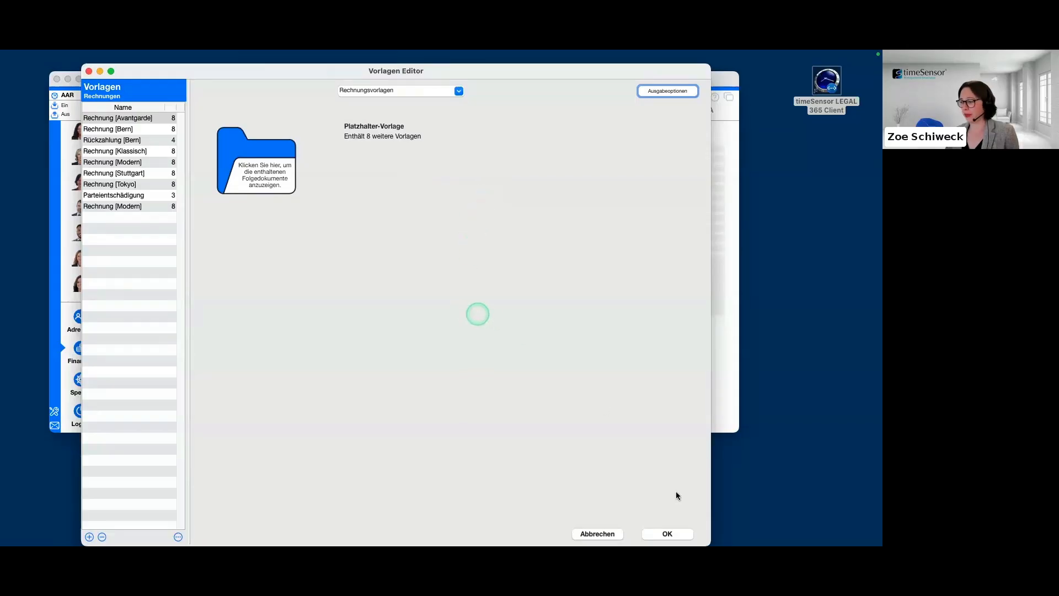
click(668, 533)
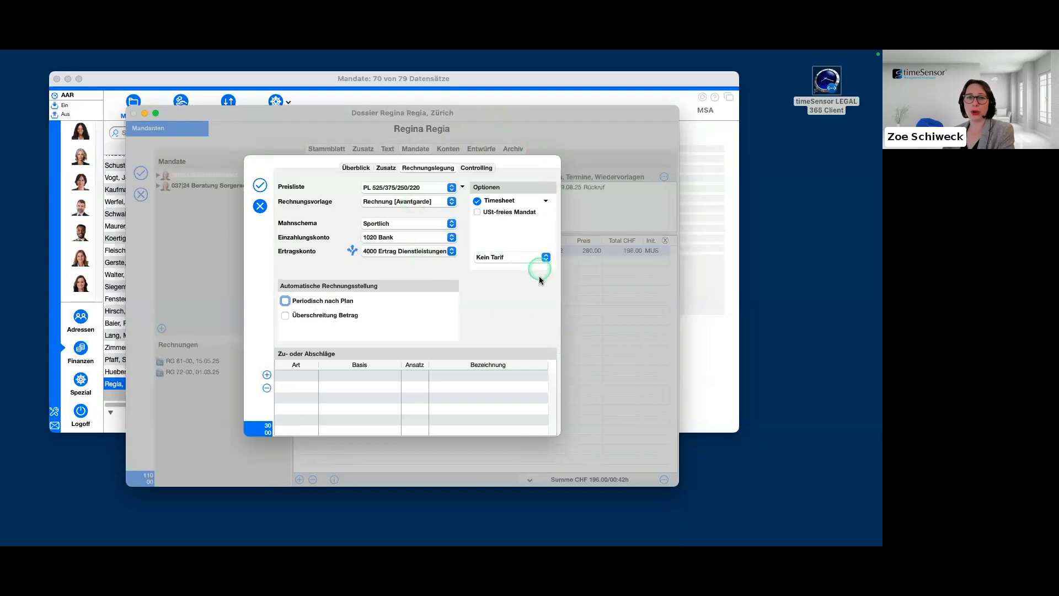
Look at the billing and visibility choices for the mandate's Timesheet option without changing them.
click(546, 200)
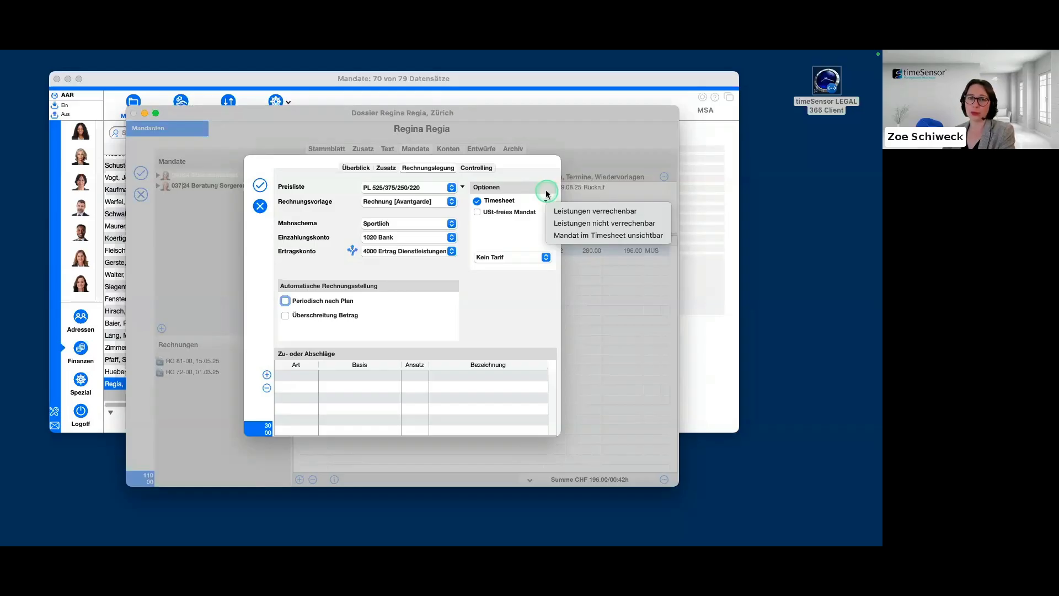
click(666, 214)
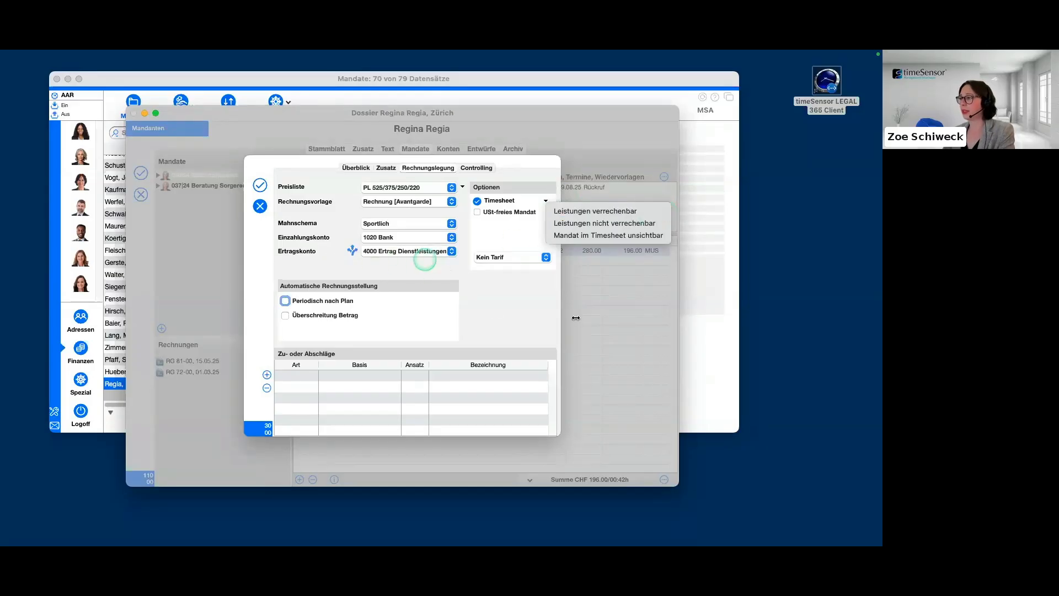
click(667, 239)
click(544, 154)
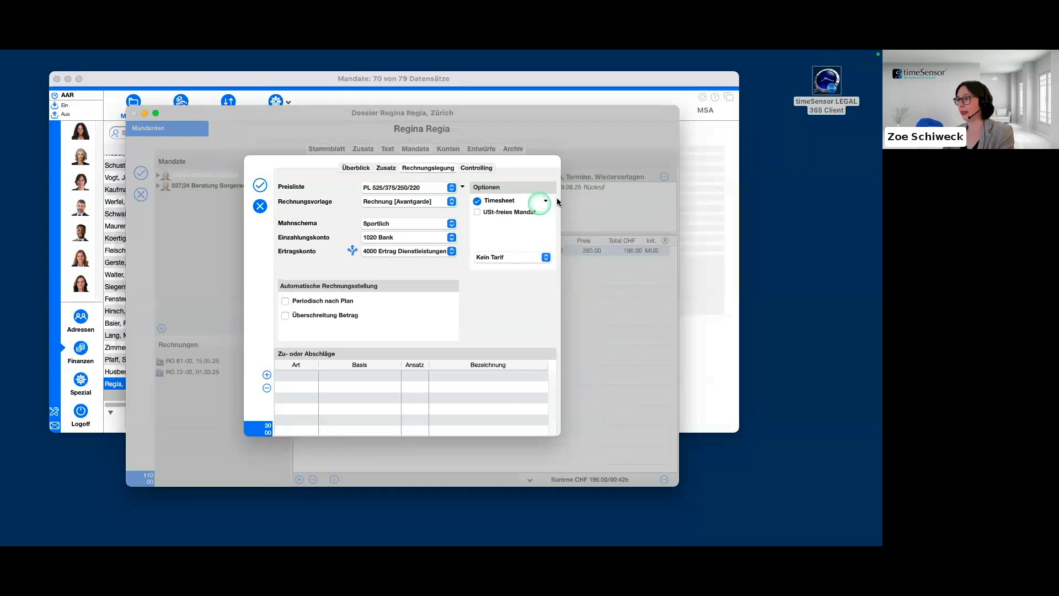
Try the USt-freies Mandat option, switch it off again, and check the available tariffs while keeping Kein Tarif.
click(478, 213)
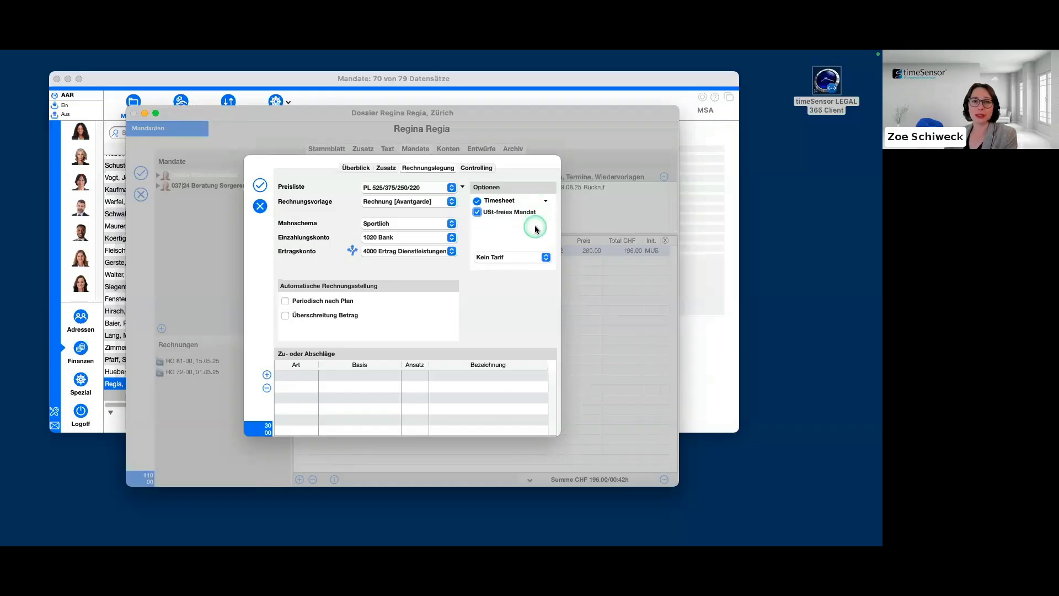
click(477, 213)
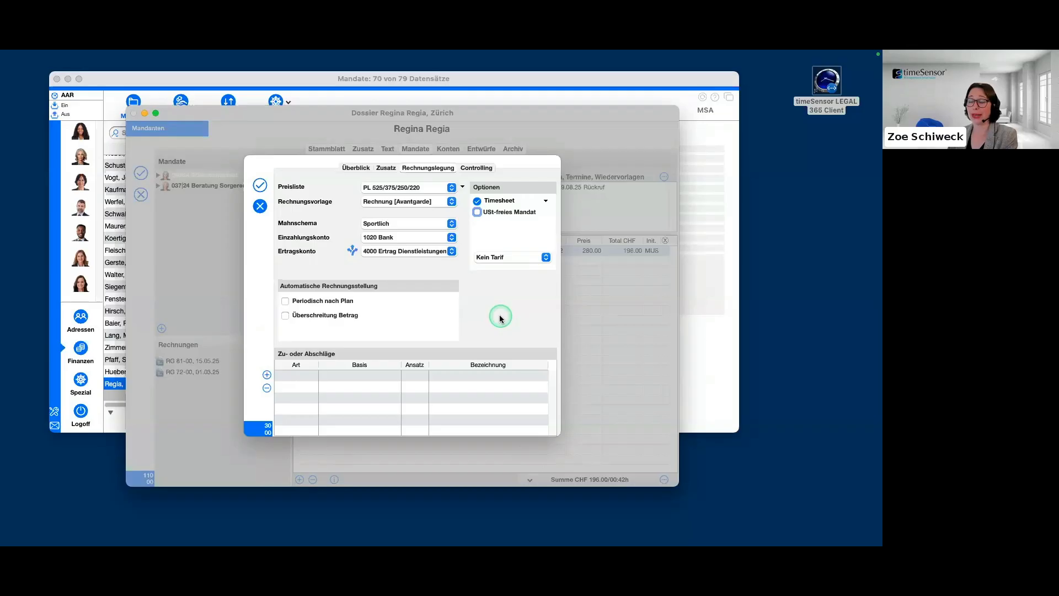
click(545, 257)
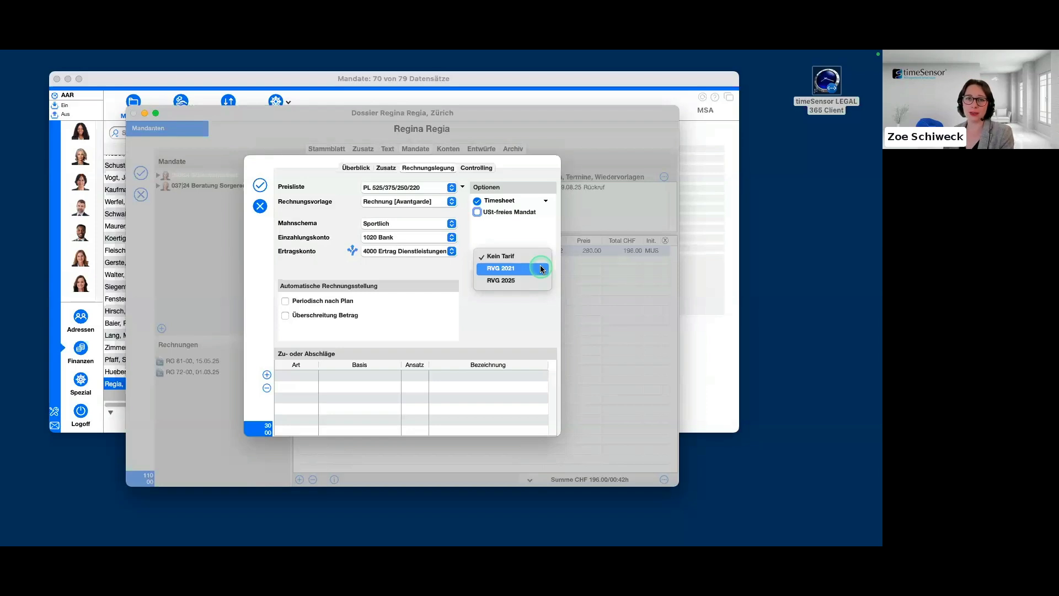
click(544, 303)
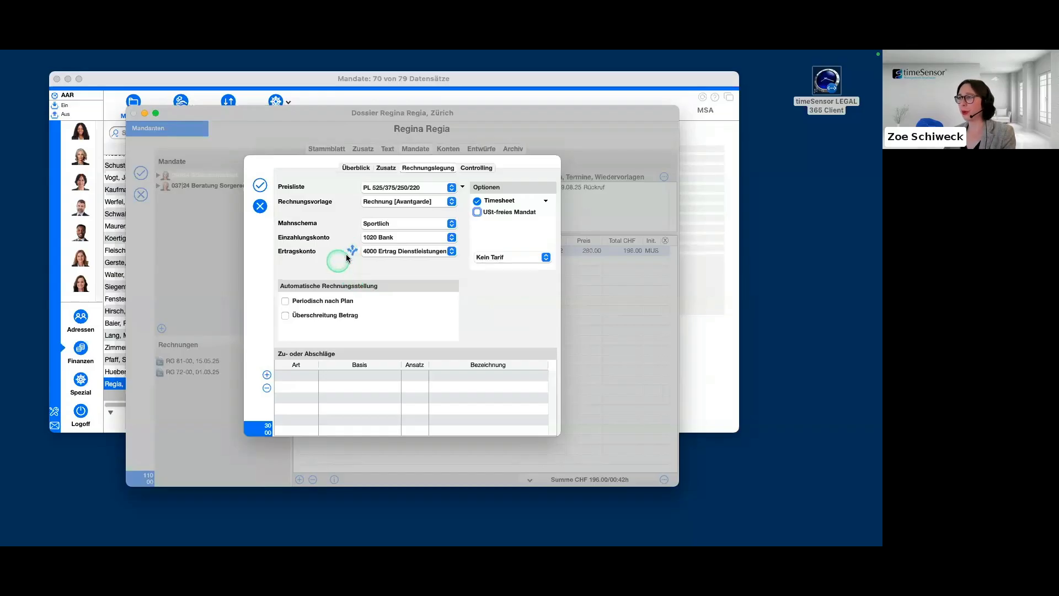
Check the responsible roles in the mandate's Überblick, and open the Mandatsführer share in the Ertragskonto distribution rules.
click(356, 168)
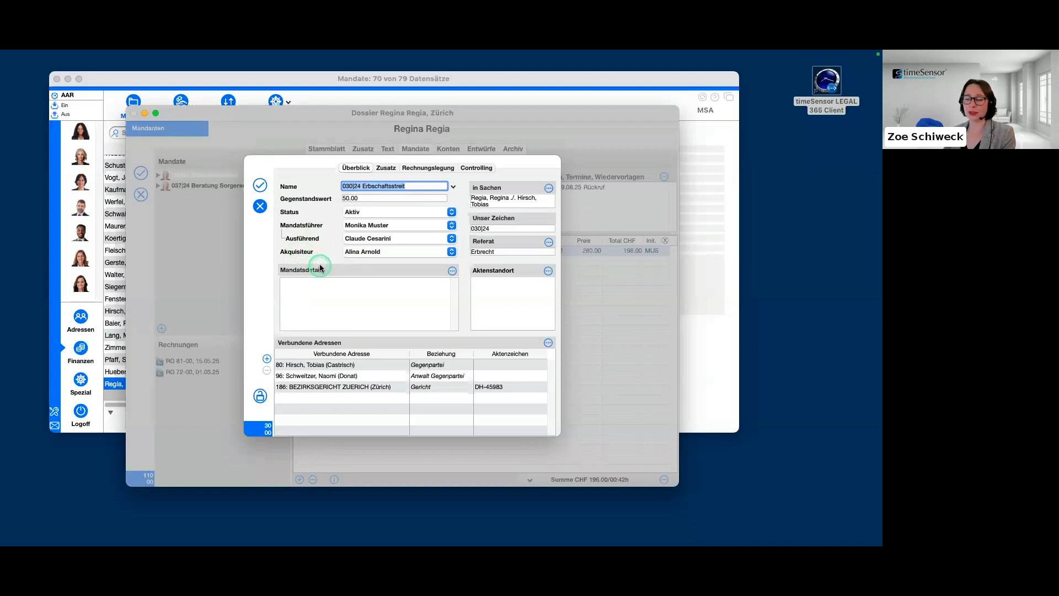
click(436, 169)
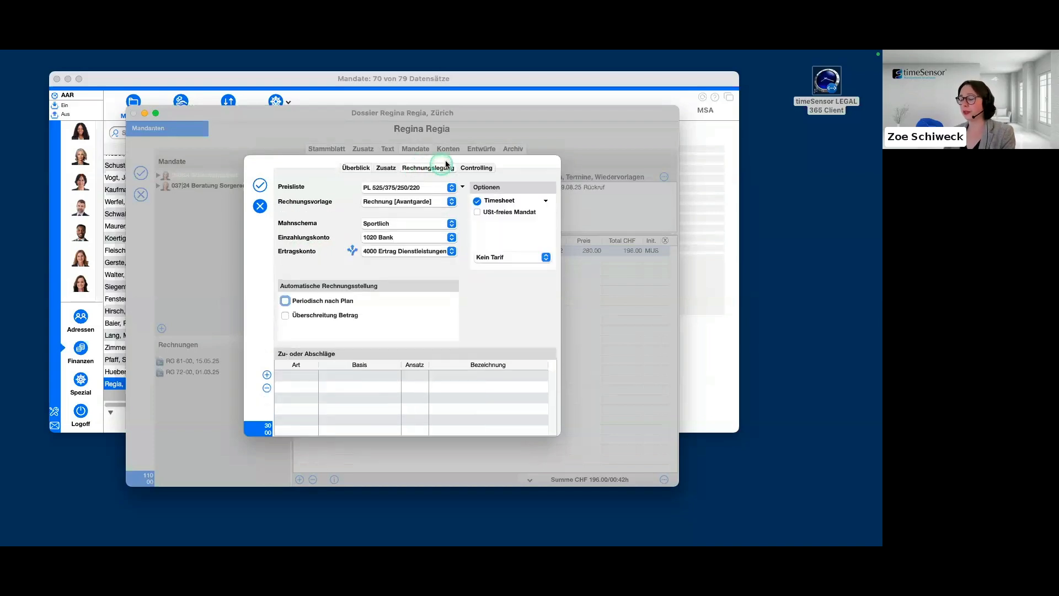
click(353, 252)
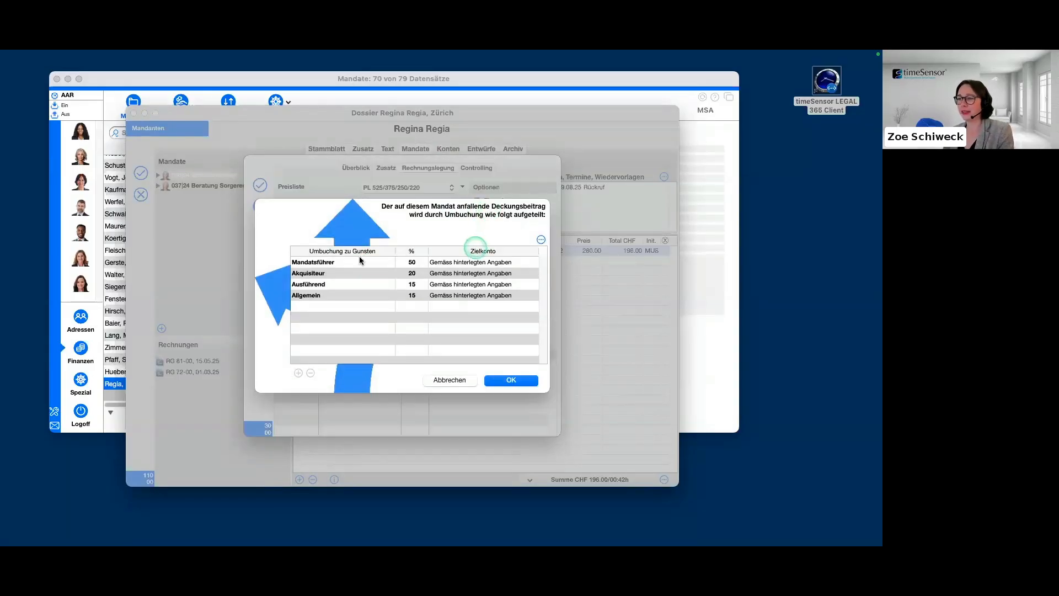
click(356, 264)
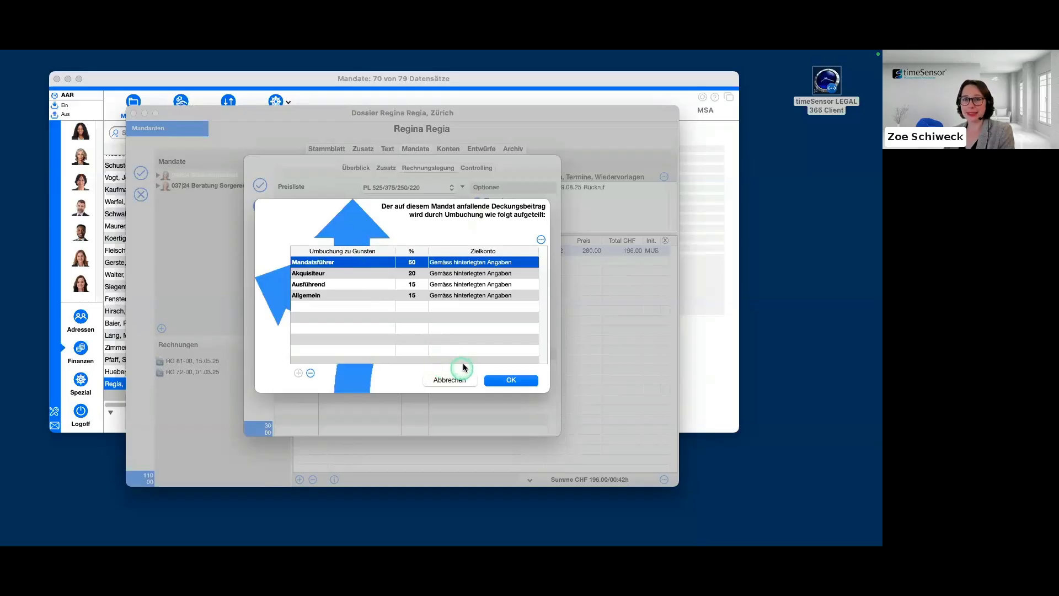
double_click(444, 262)
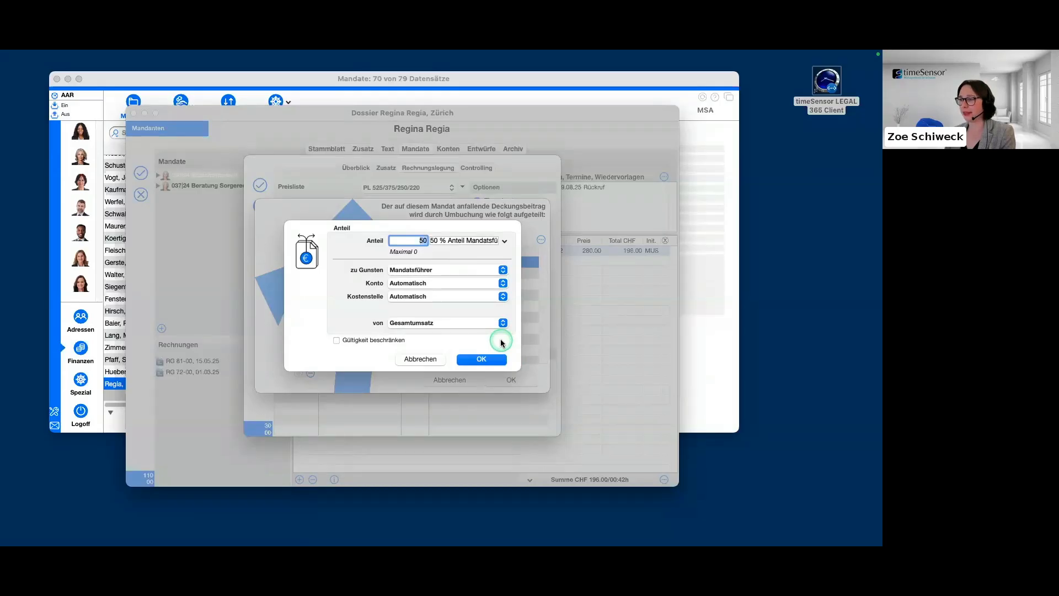
Look through the zu Gunsten, Konto and Kostenstelle choices for the Mandatsführer share without changing them.
click(504, 271)
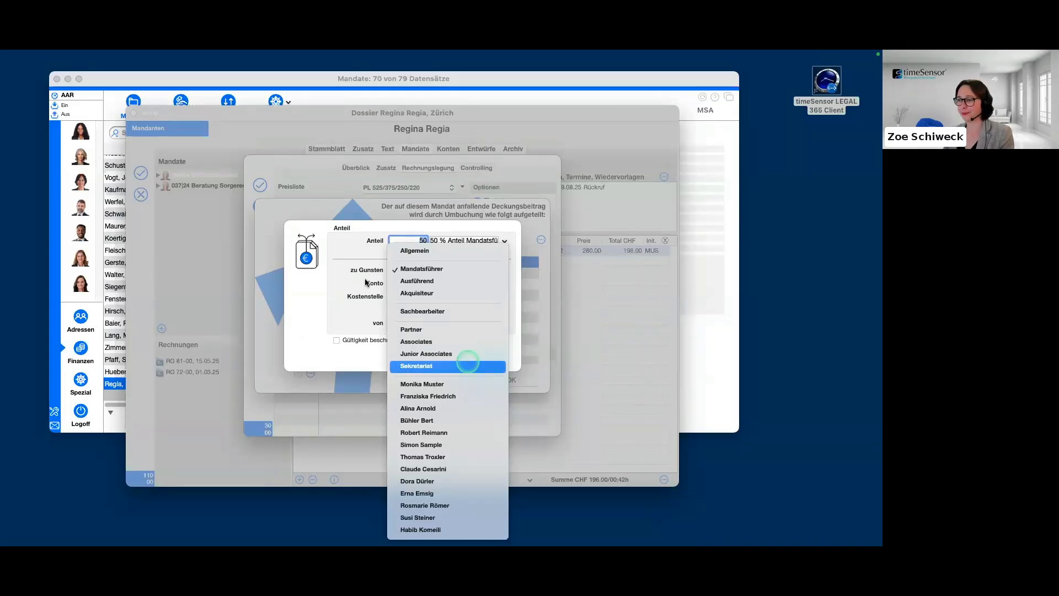
click(343, 287)
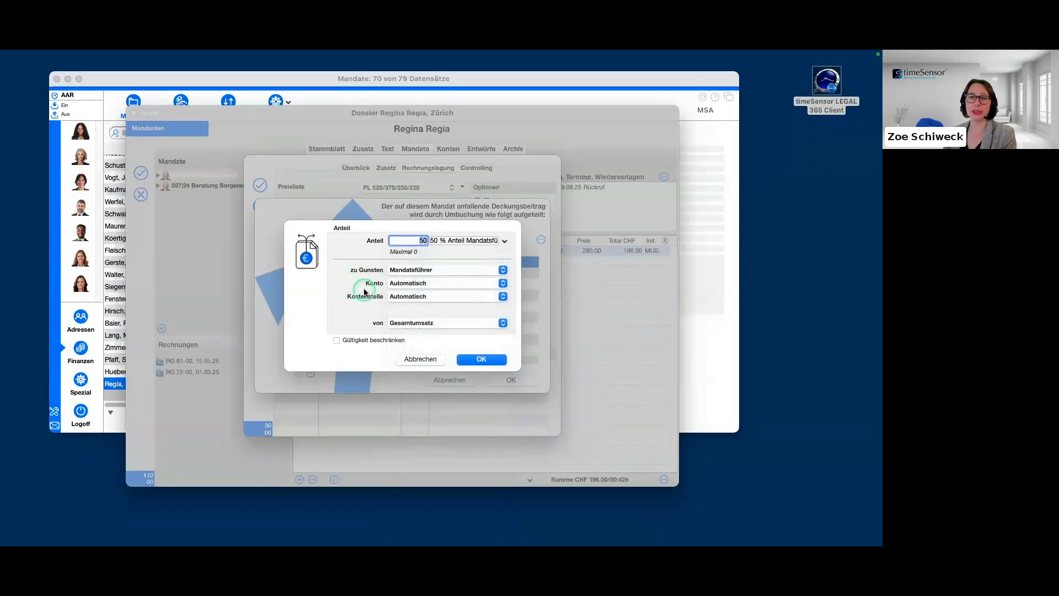
click(503, 283)
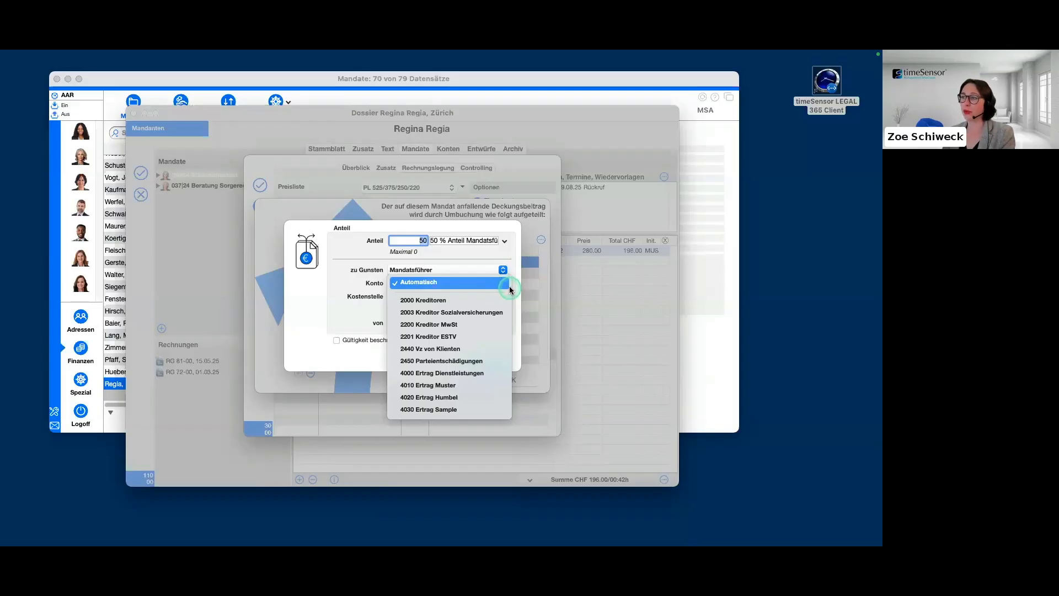
click(449, 285)
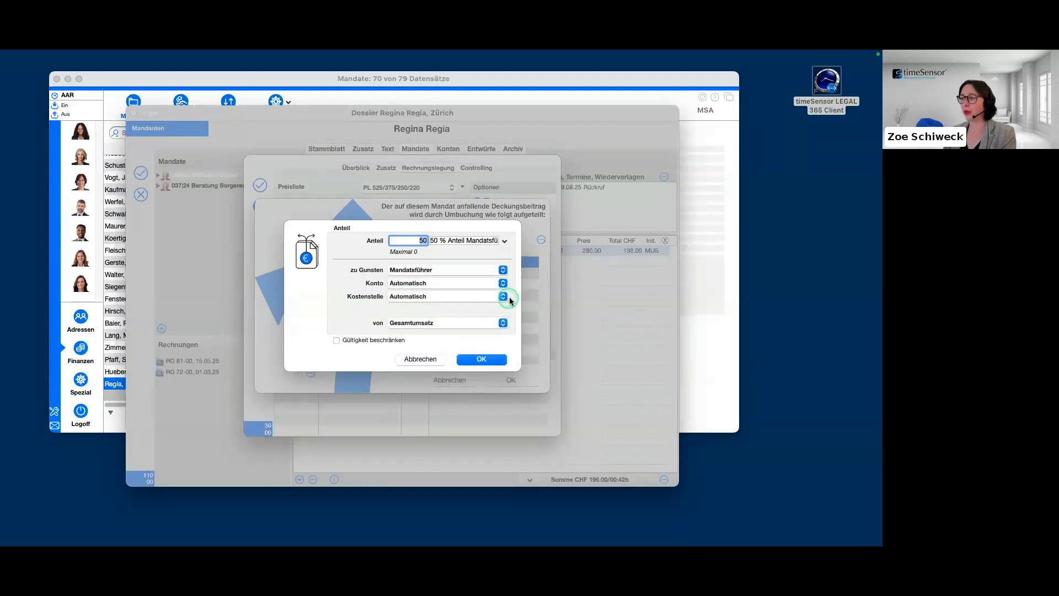
click(503, 297)
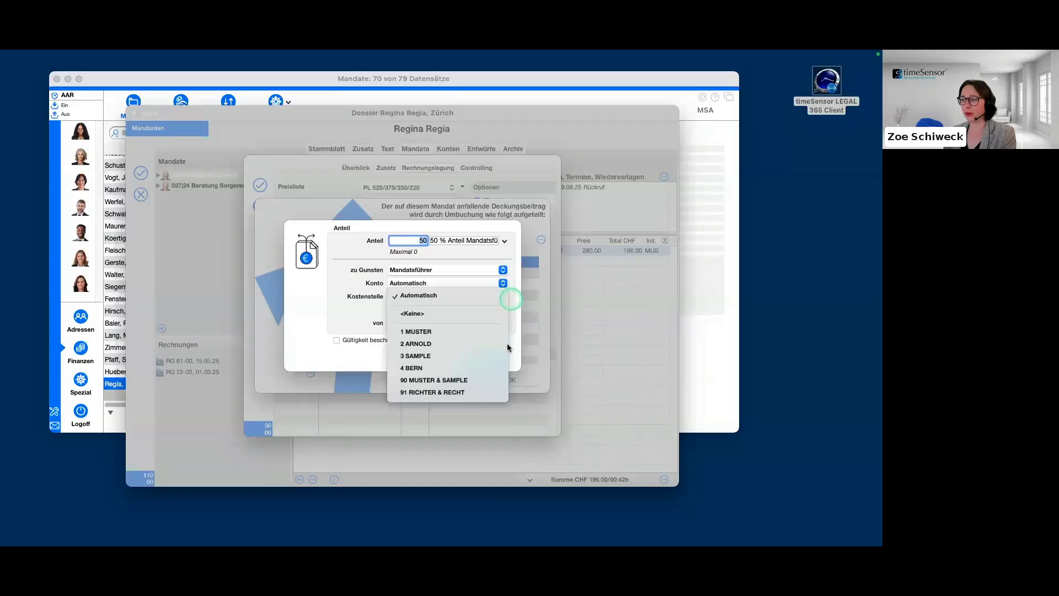
click(353, 312)
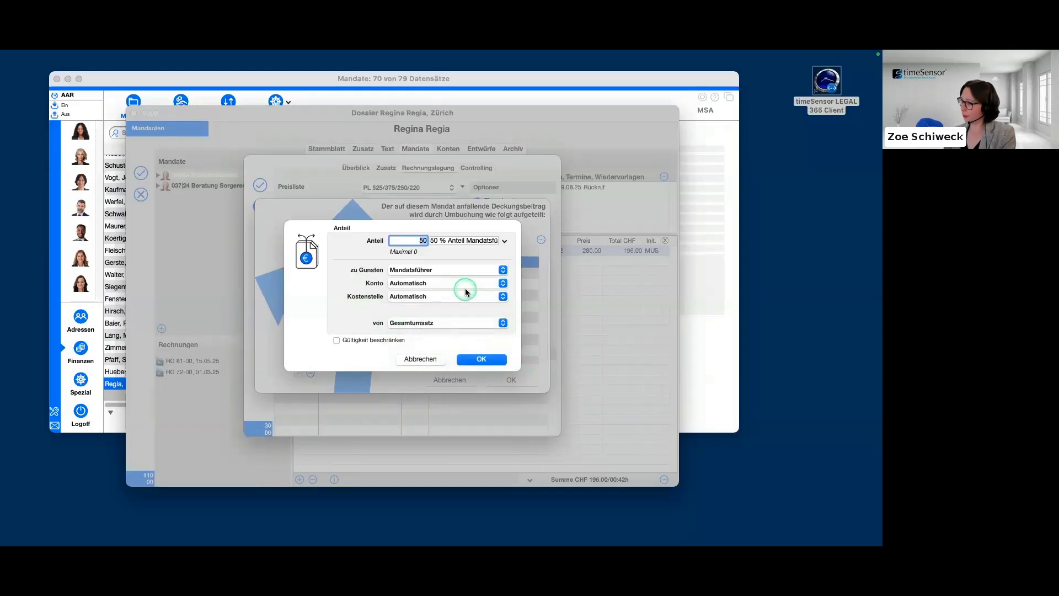
click(431, 323)
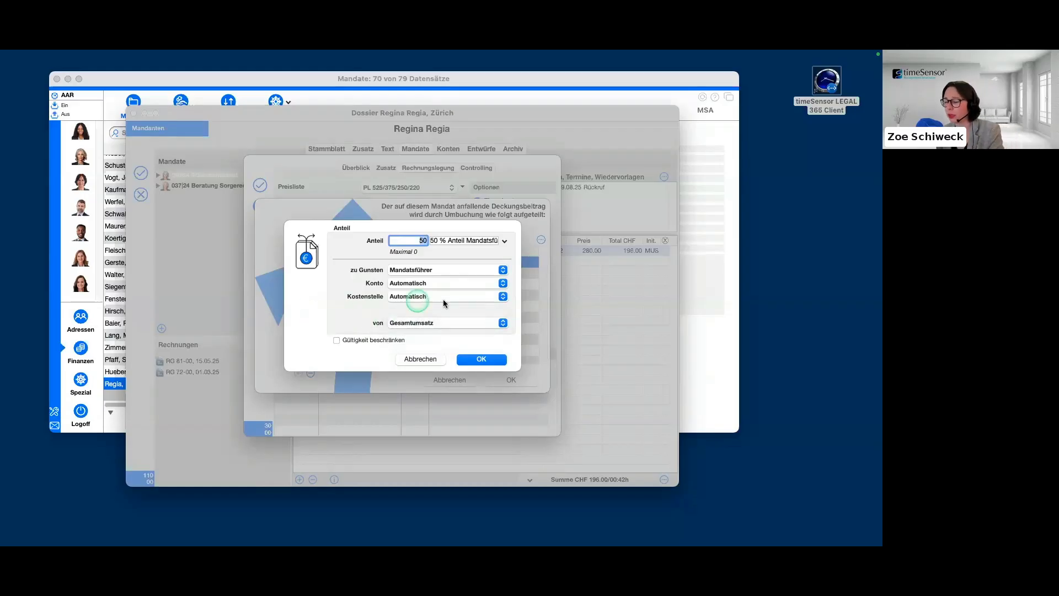
Review the share's possible beneficiaries once more, along with its target accounts and cost centres, keeping Mandatsführer and Automatisch.
click(501, 270)
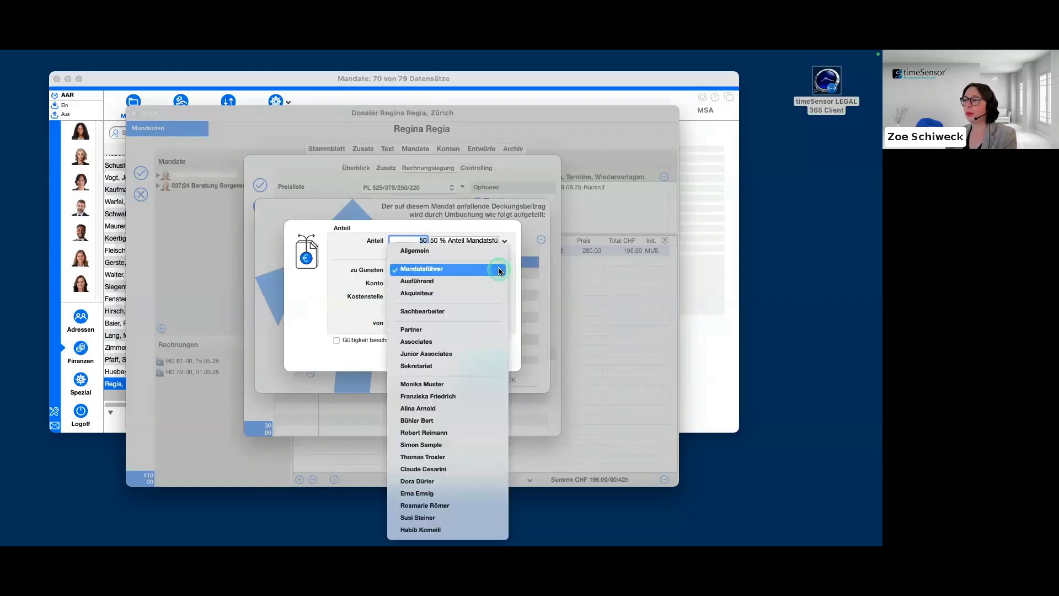
click(500, 270)
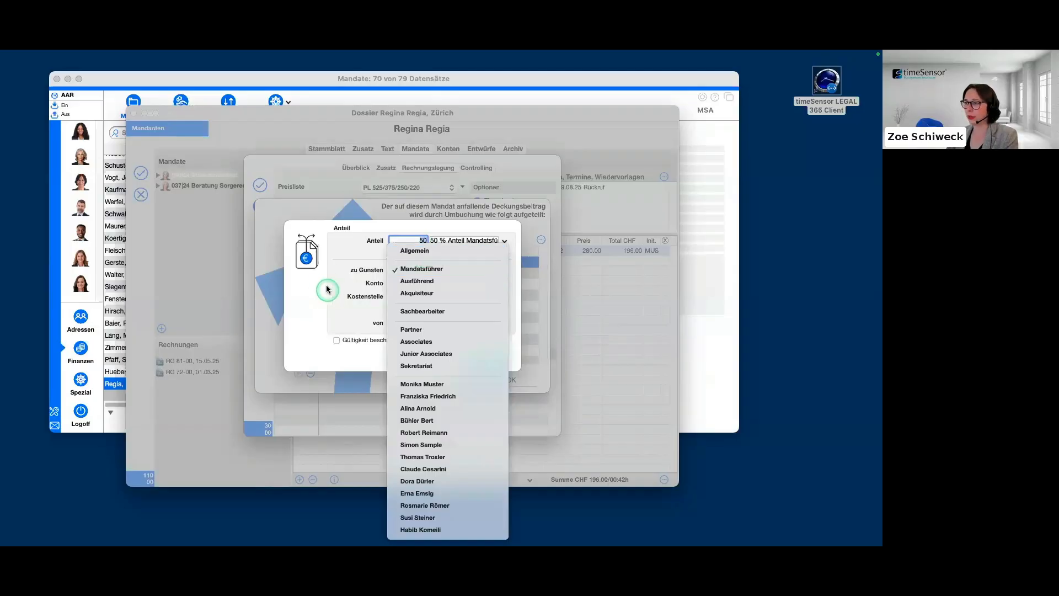
click(493, 284)
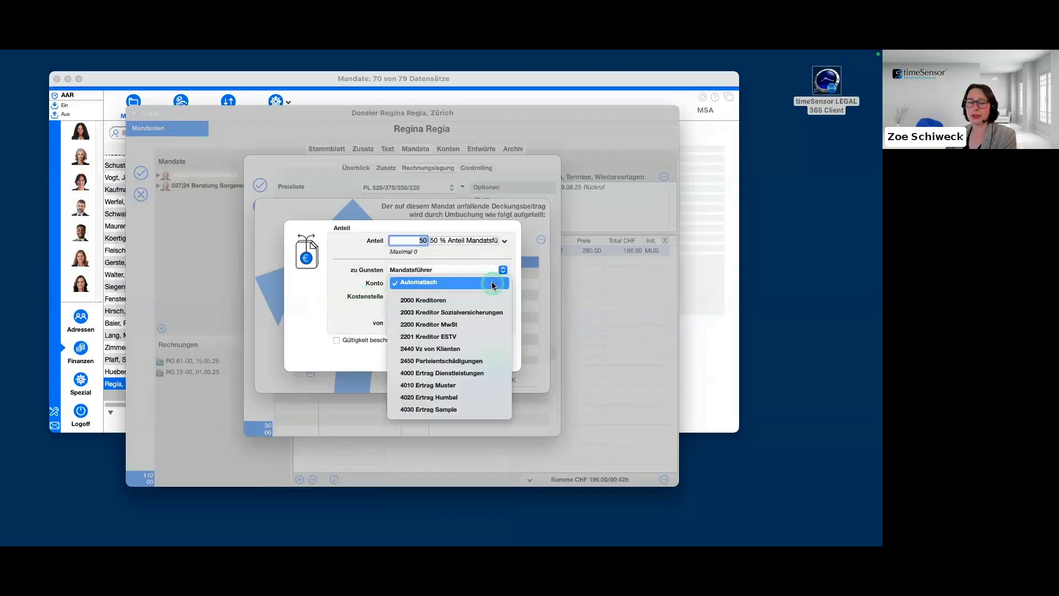
click(364, 310)
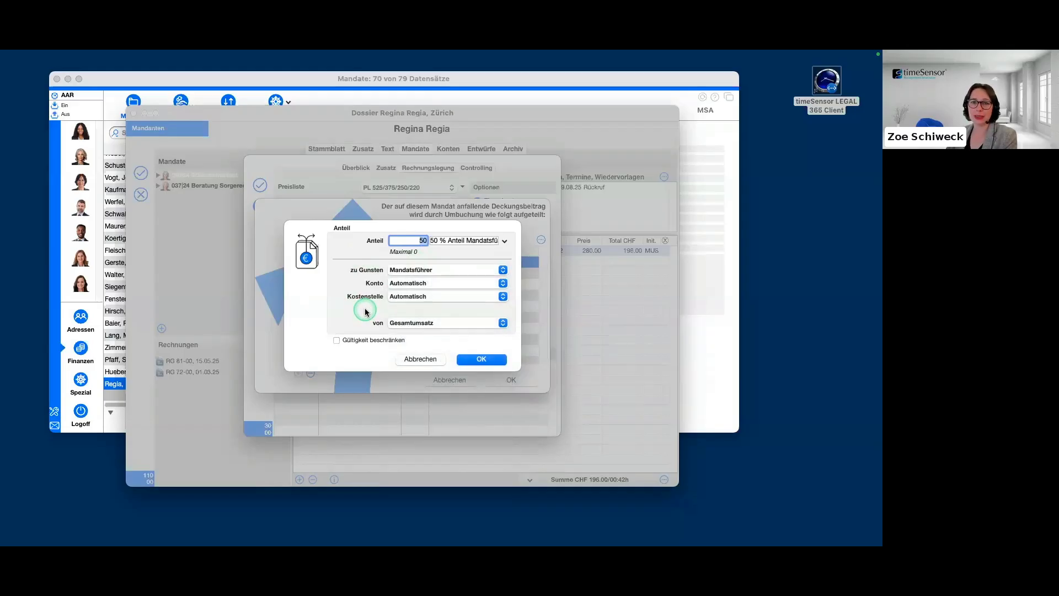
click(502, 284)
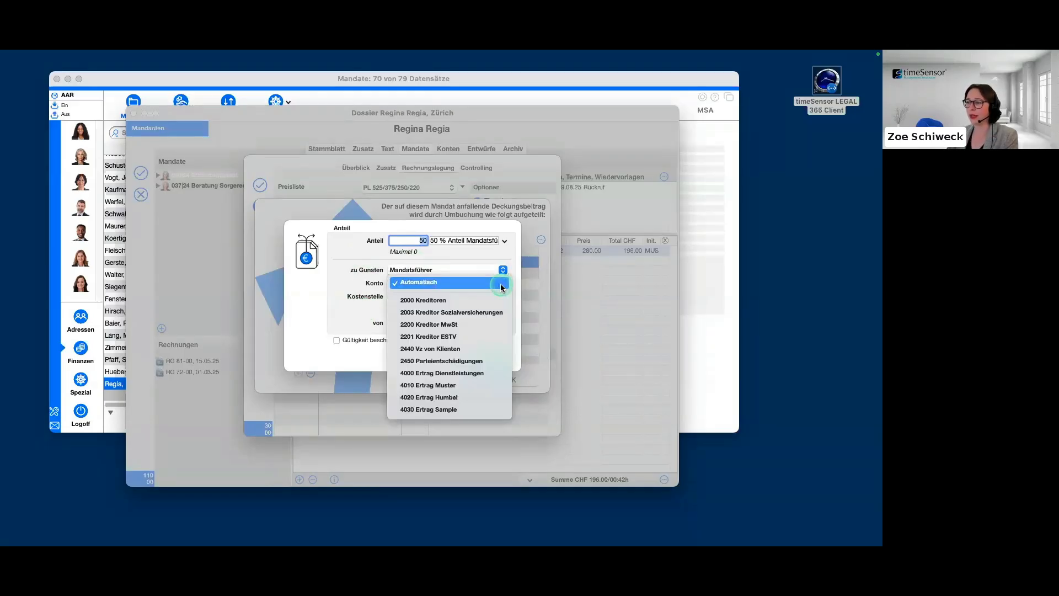
click(308, 315)
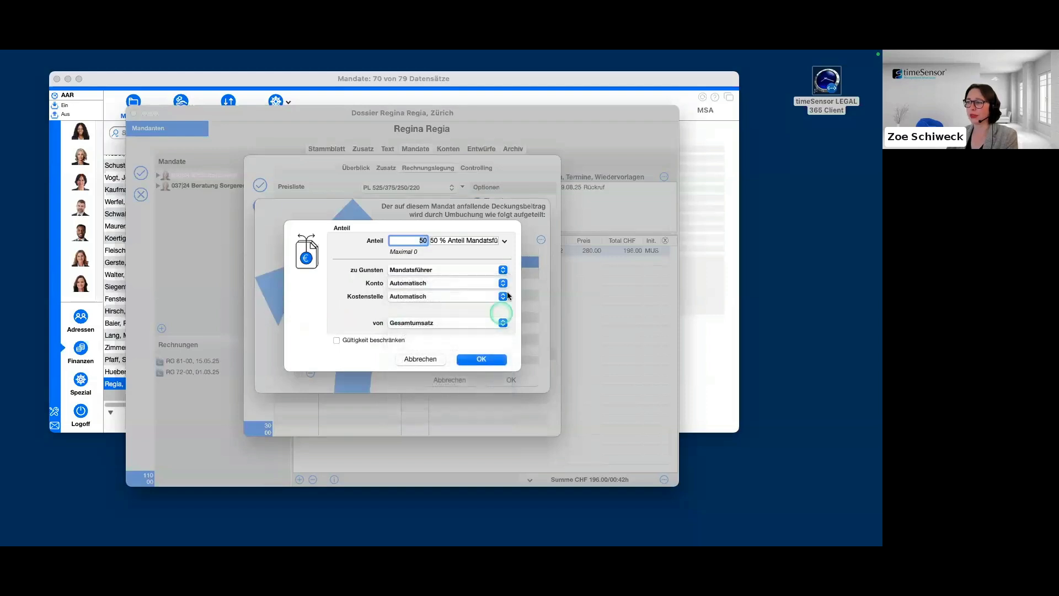
click(503, 297)
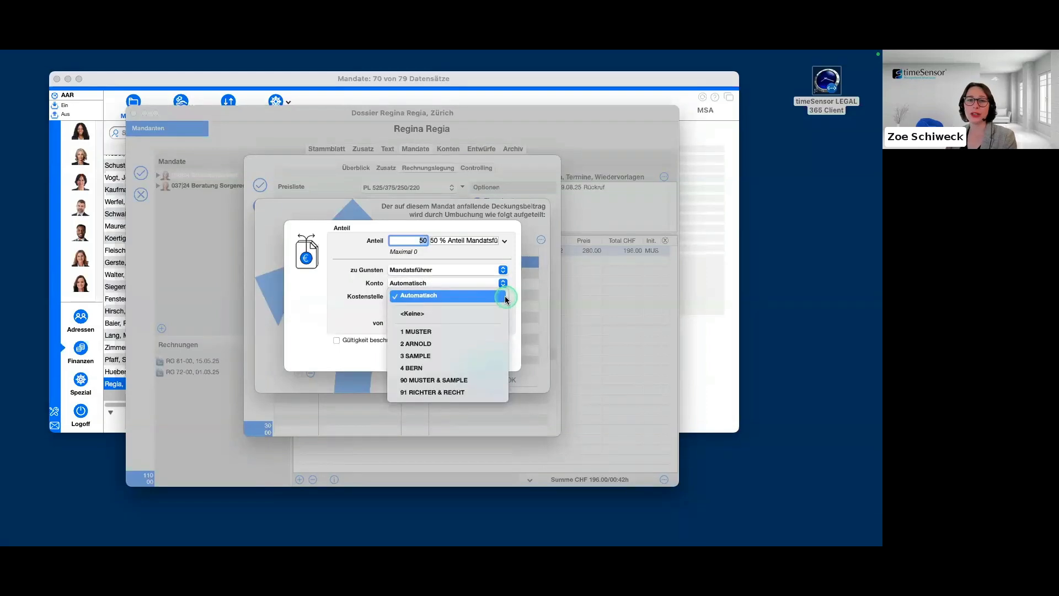
click(342, 313)
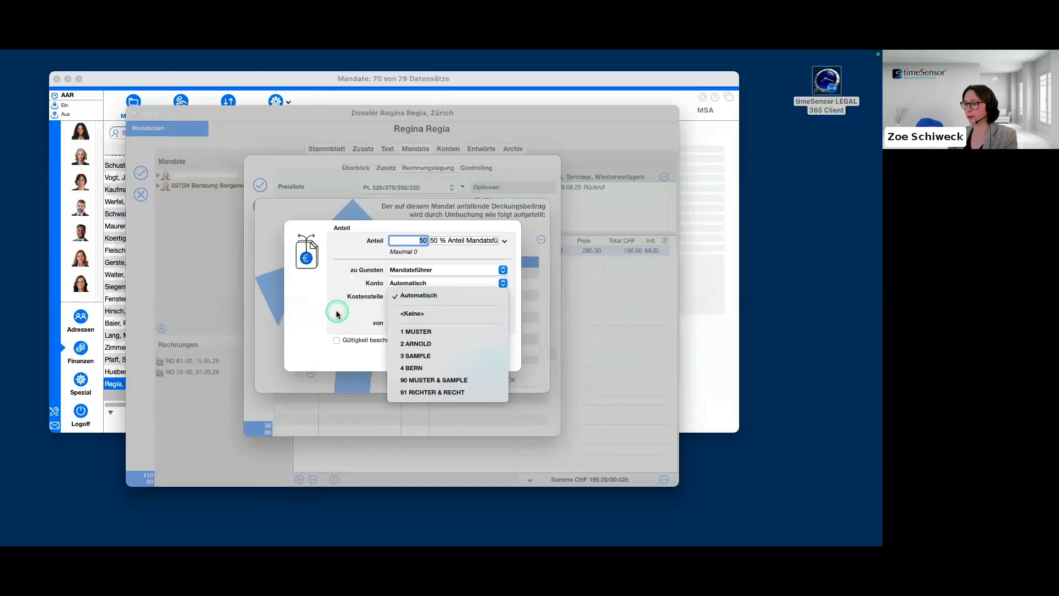
Try the Gültigkeit beschränken option for the Mandatsführer share, cancel the date entry and leave the option off.
click(336, 340)
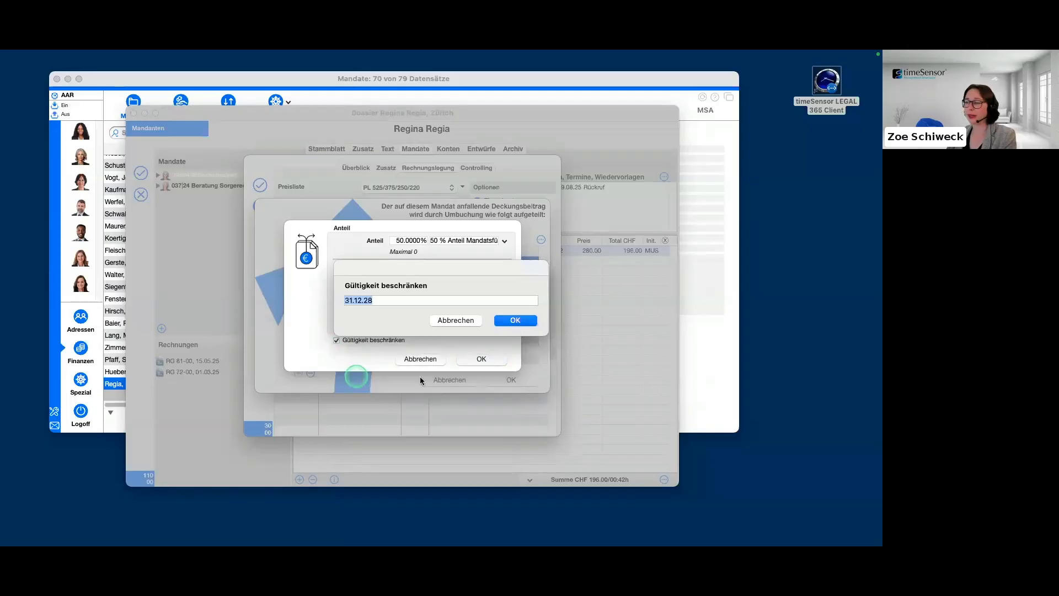
click(459, 320)
click(351, 340)
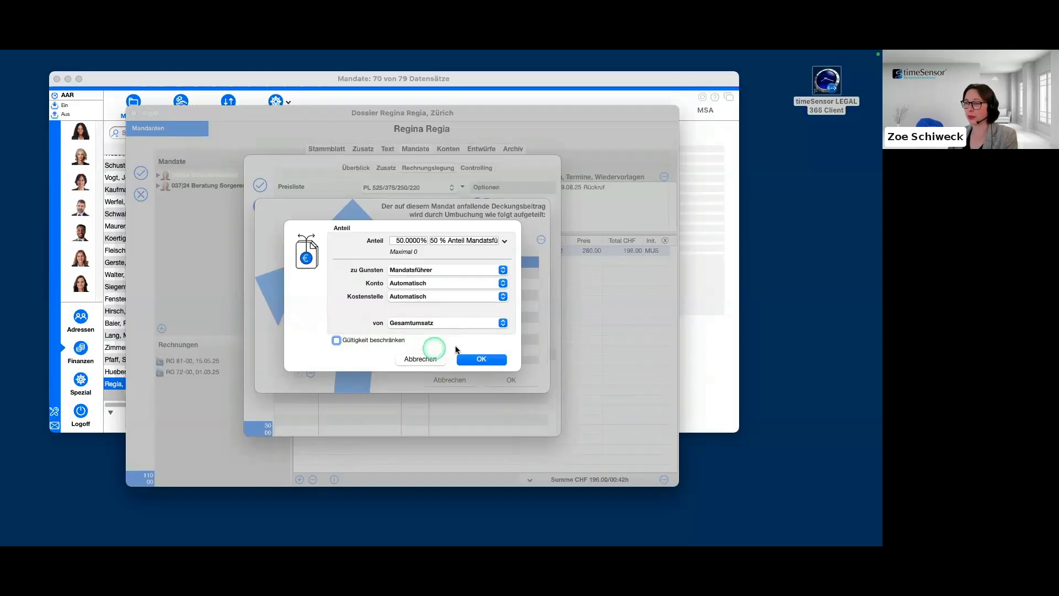
Try the Gültigkeit beschränken option once more, cancel the date entry, and look at the predefined Anteil choices.
click(337, 340)
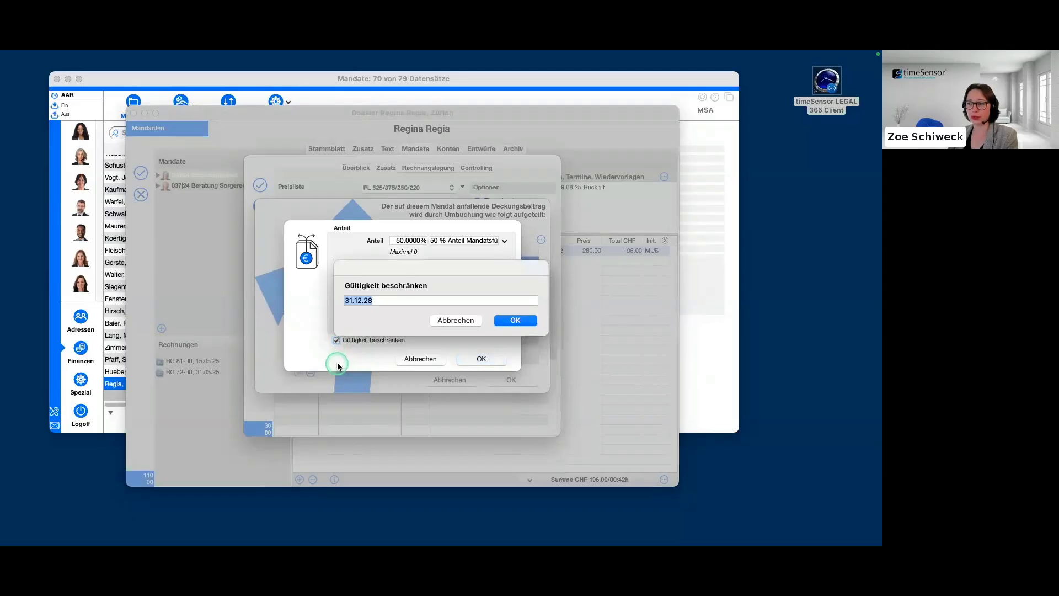
click(462, 322)
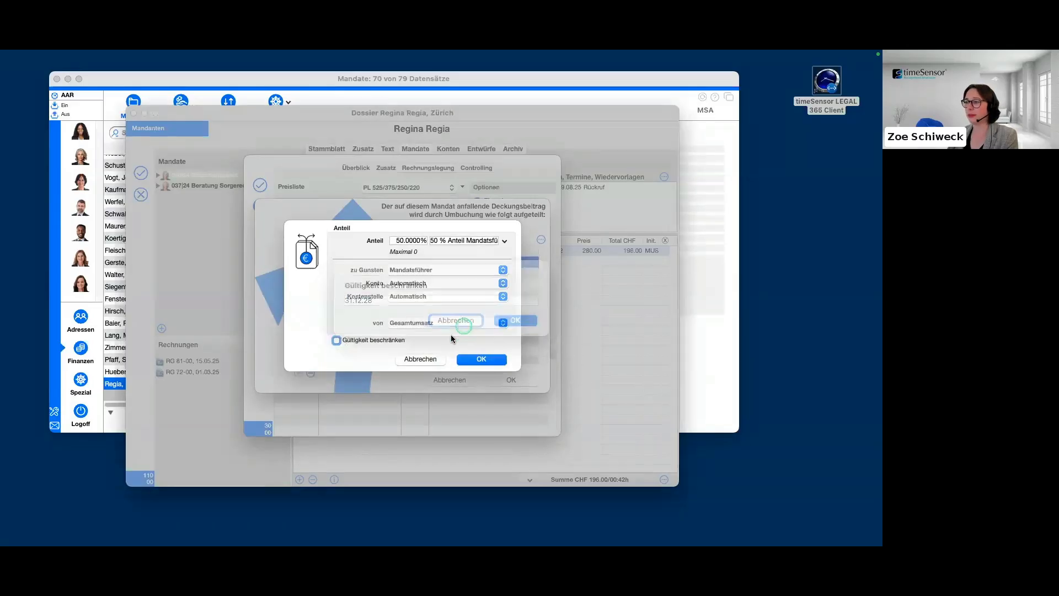
click(505, 241)
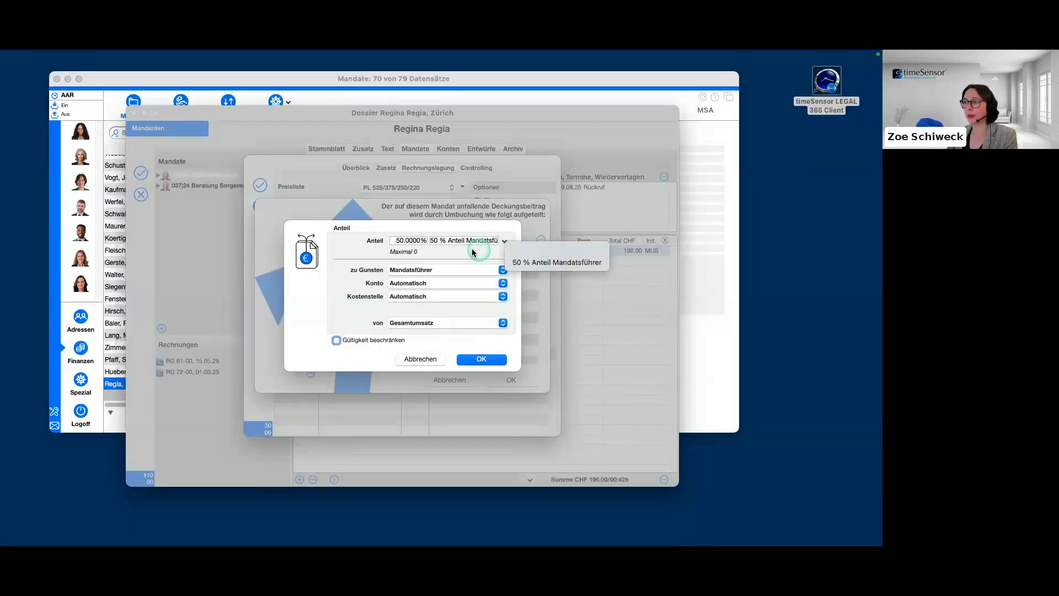
Confirm the Mandatsführer share and the distribution rules, and save the mandate record.
click(488, 359)
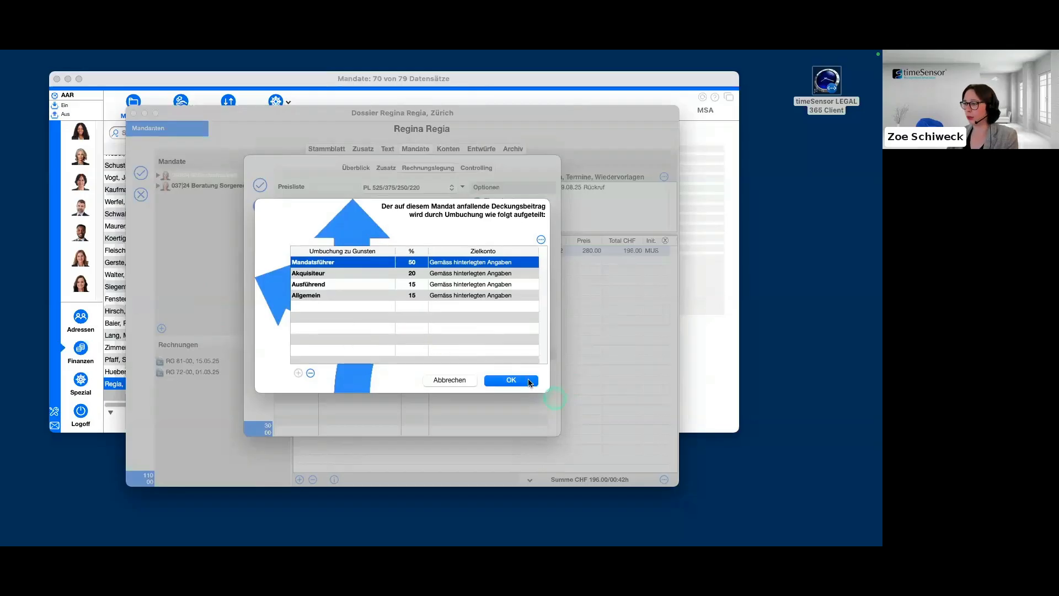
click(511, 380)
click(260, 185)
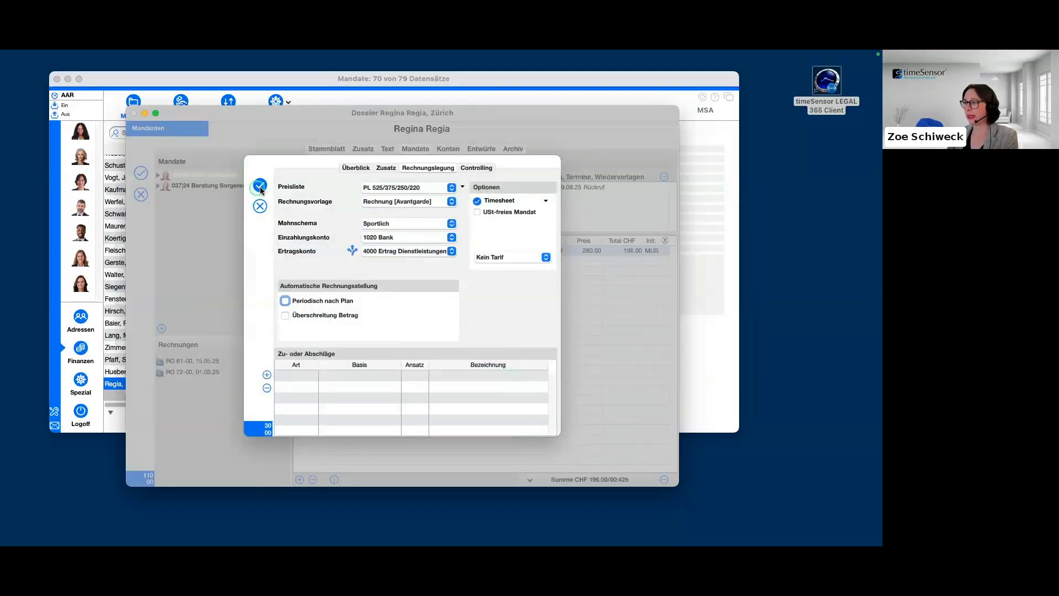
Open the invoice dated 15.05.25, examine how its payment was split among the roles, and close it without saving.
double_click(216, 363)
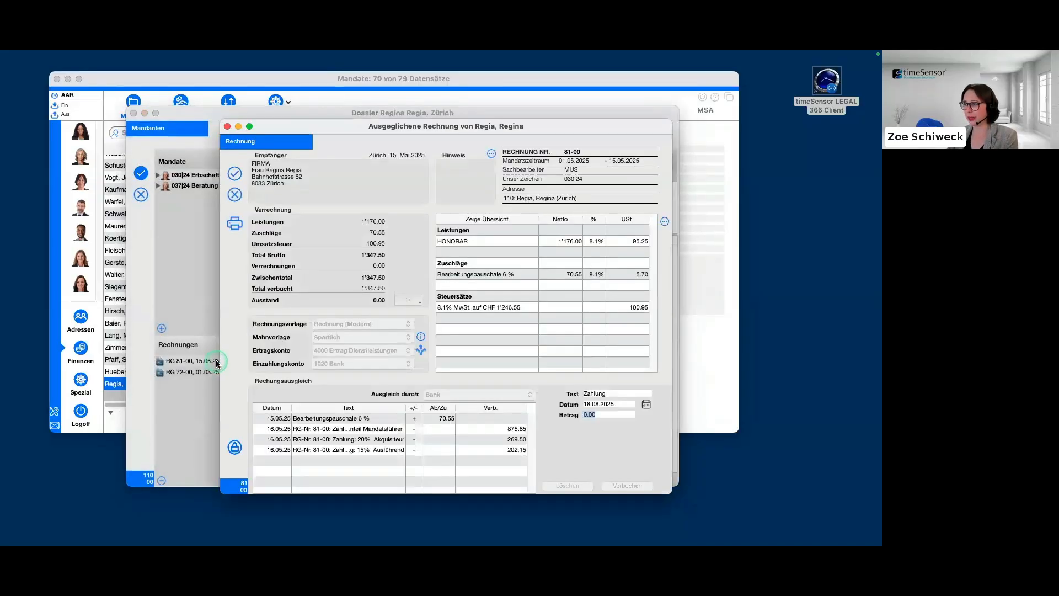
click(356, 418)
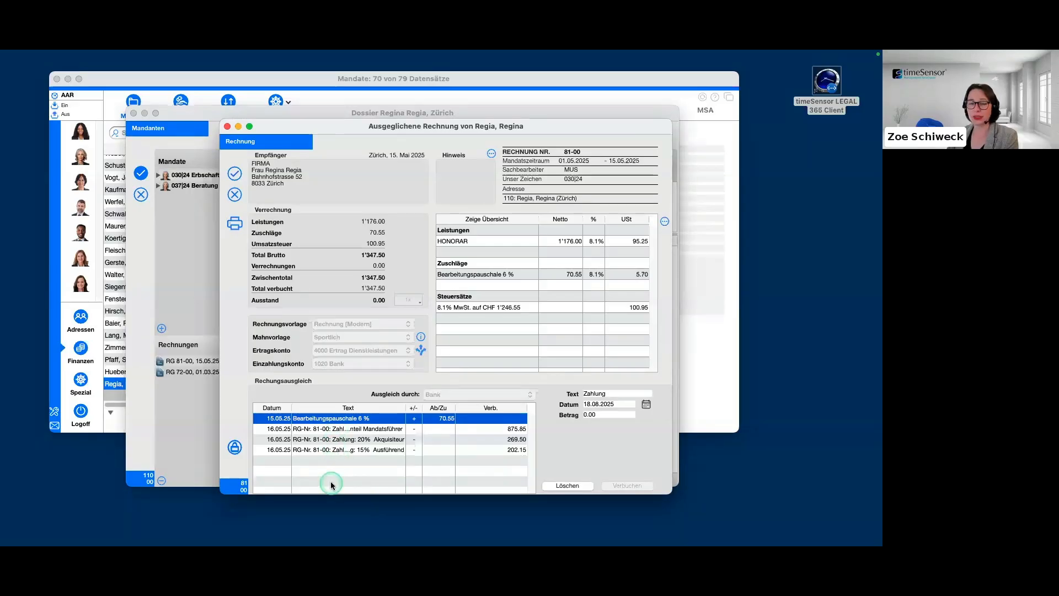
click(234, 193)
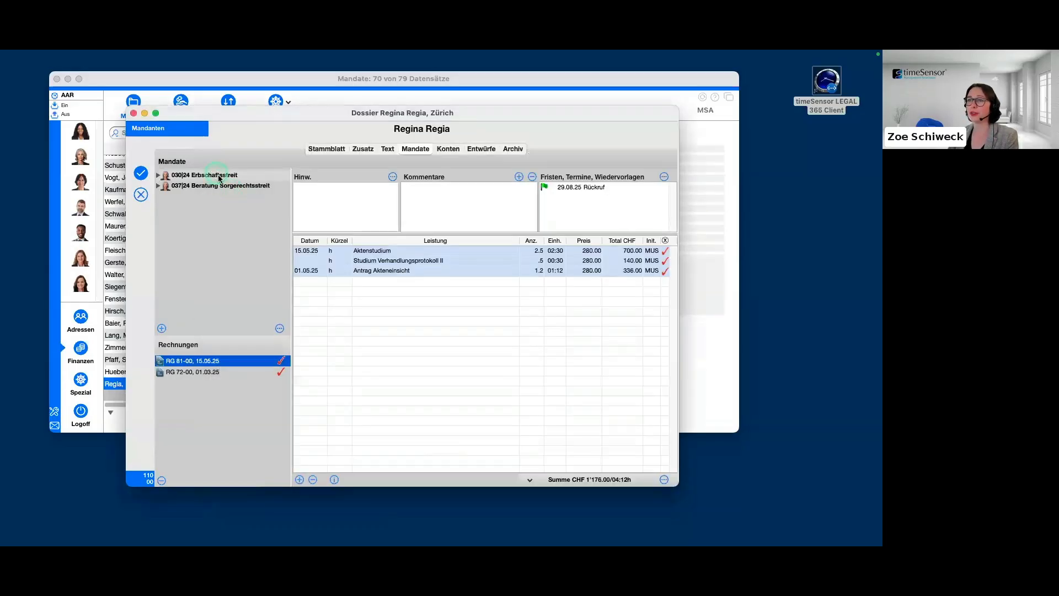
Enable Periodisch nach Plan in the Rechnungslegung settings of the Erbschaftsstreit mandate and start creating a plan.
click(221, 176)
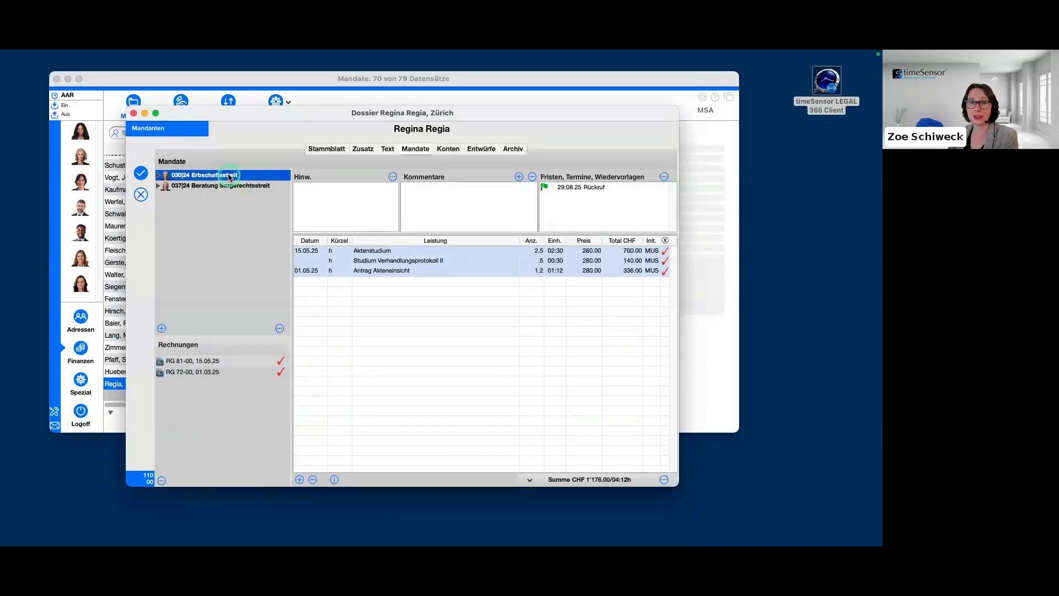
double_click(230, 176)
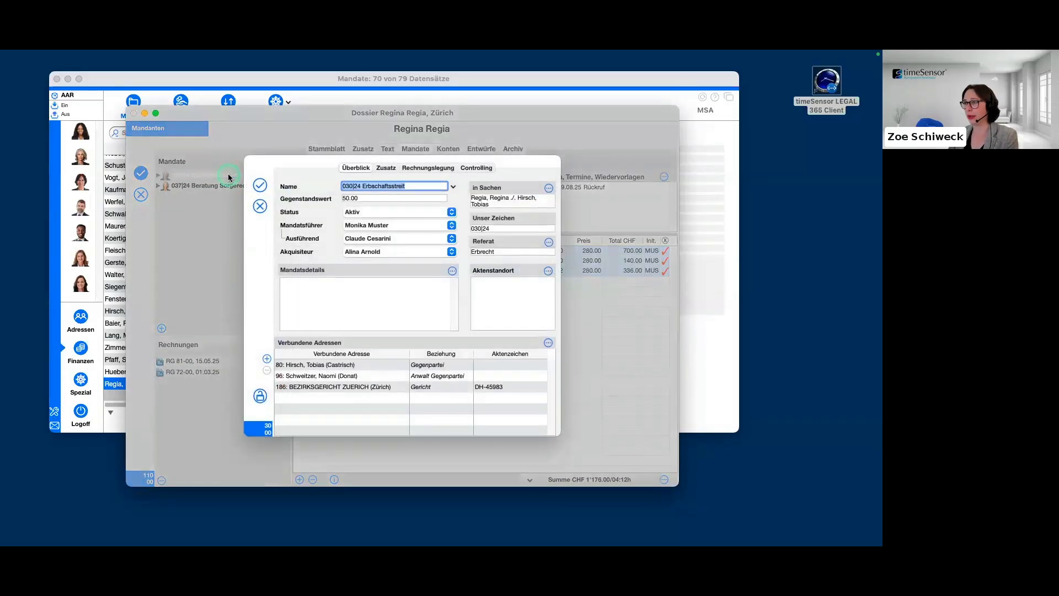
click(442, 167)
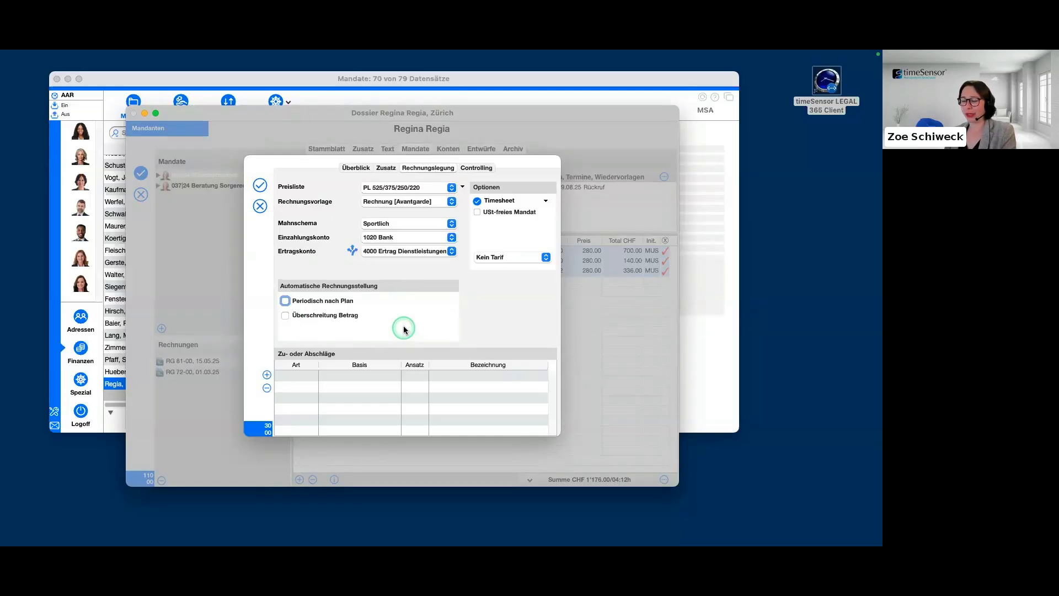
click(285, 301)
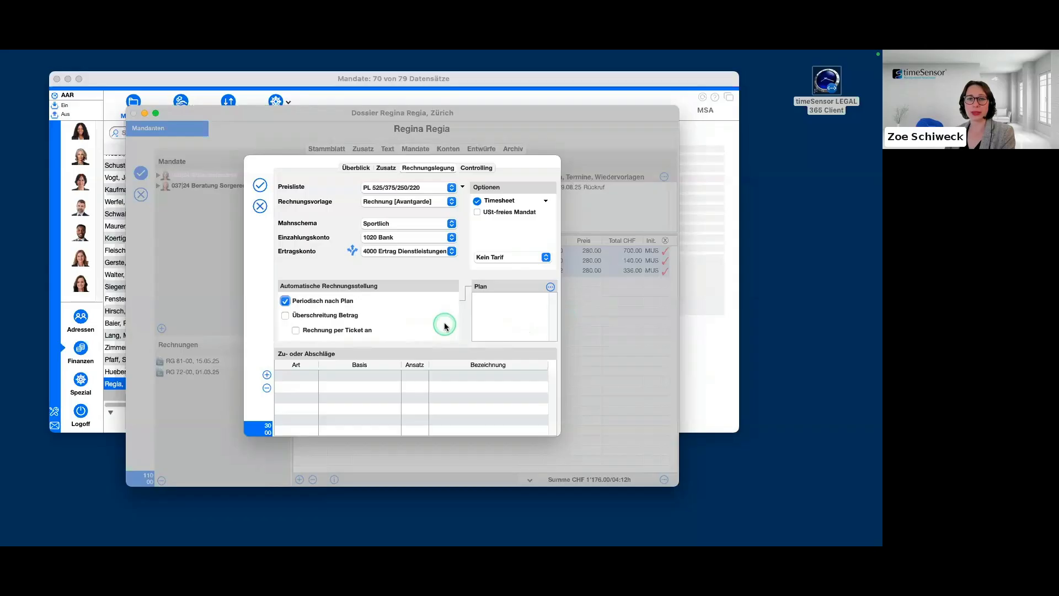
click(550, 288)
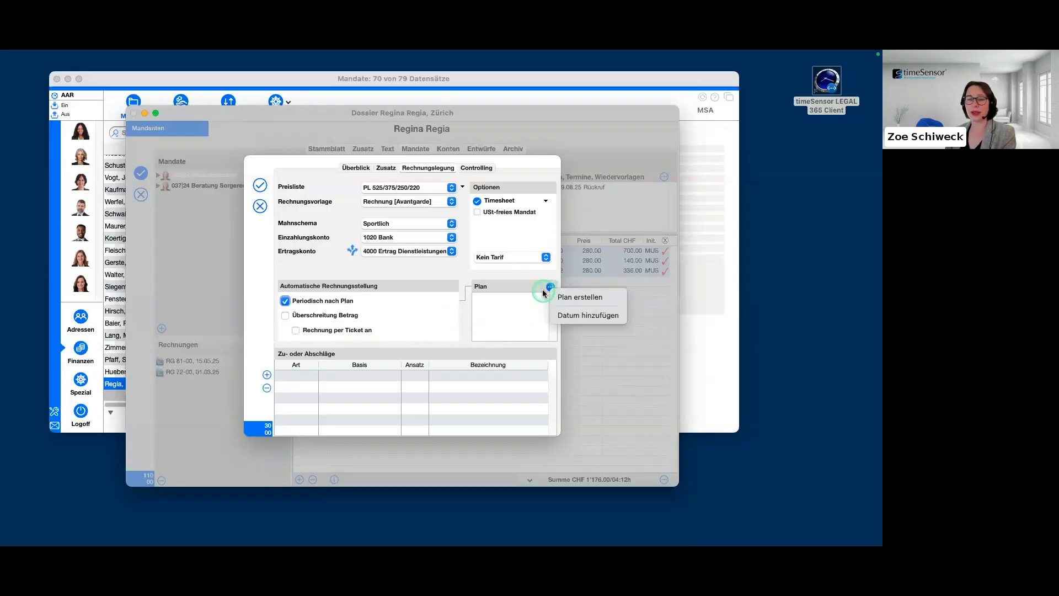
click(609, 298)
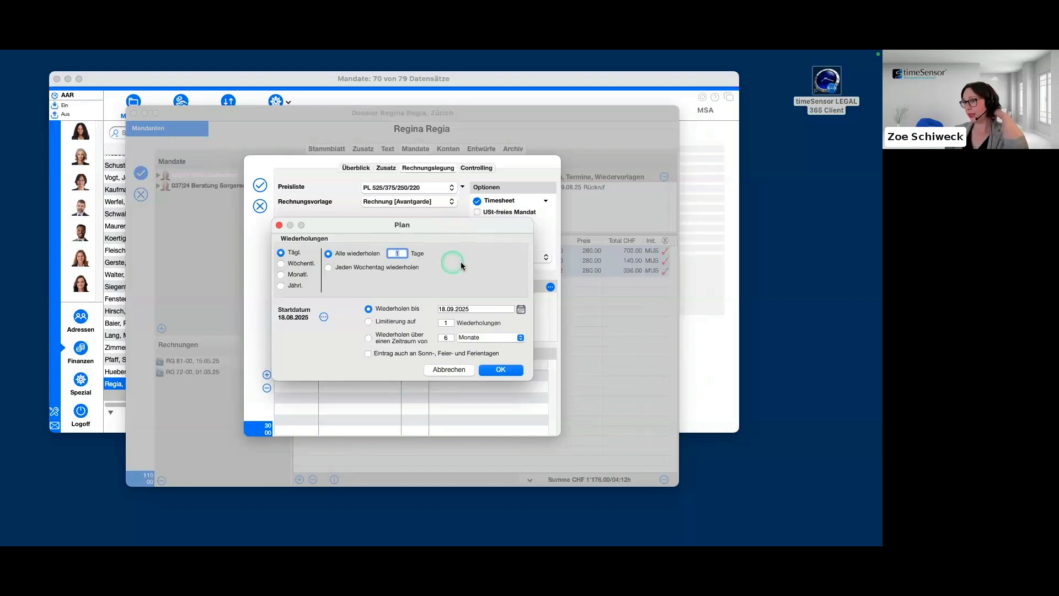
Create a monthly invoicing plan for day 28 of every month, repeating until 31.08.26.
click(281, 275)
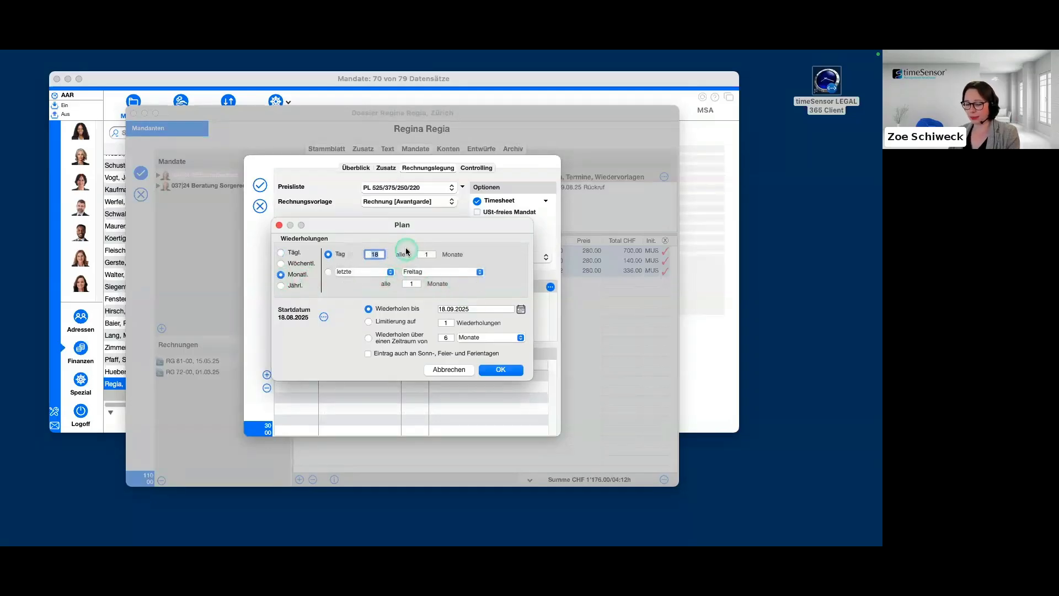
text(28)
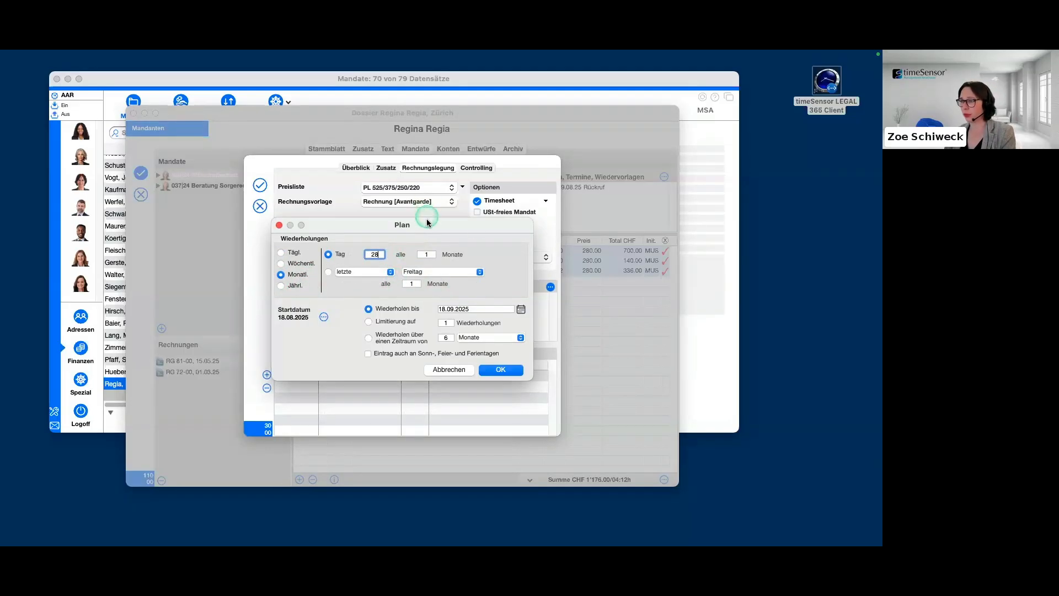
click(427, 255)
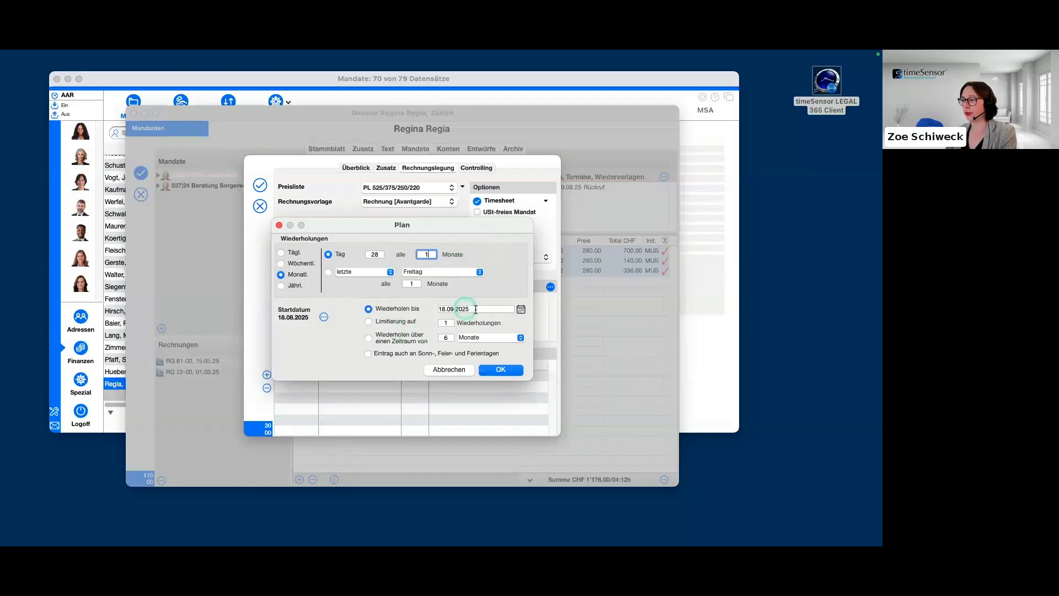
click(521, 309)
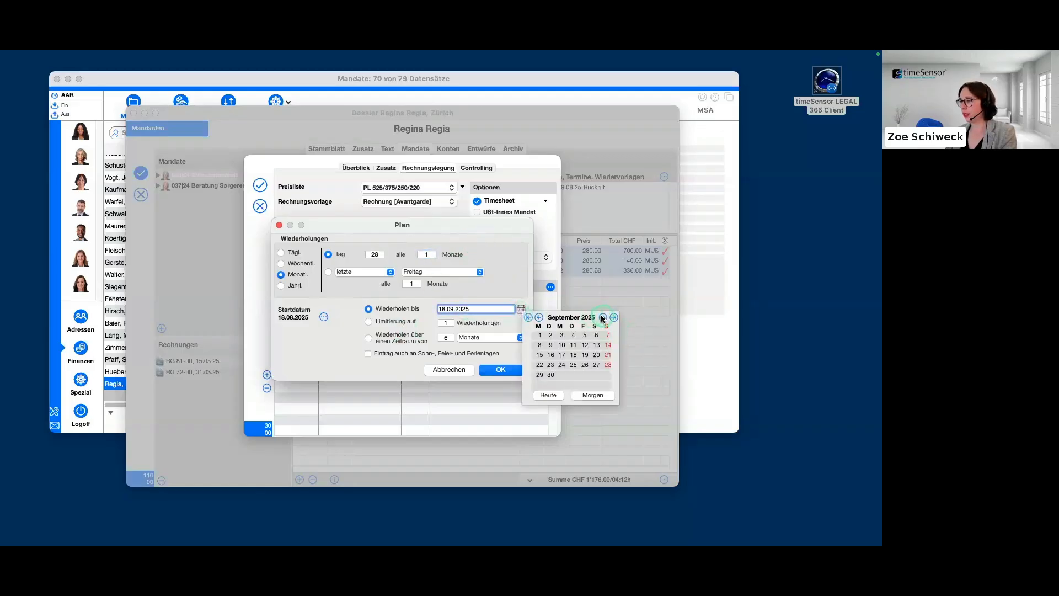
click(603, 317)
click(603, 317)
click(603, 317)
click(603, 317)
click(603, 317)
click(603, 317)
click(602, 317)
click(603, 317)
click(603, 318)
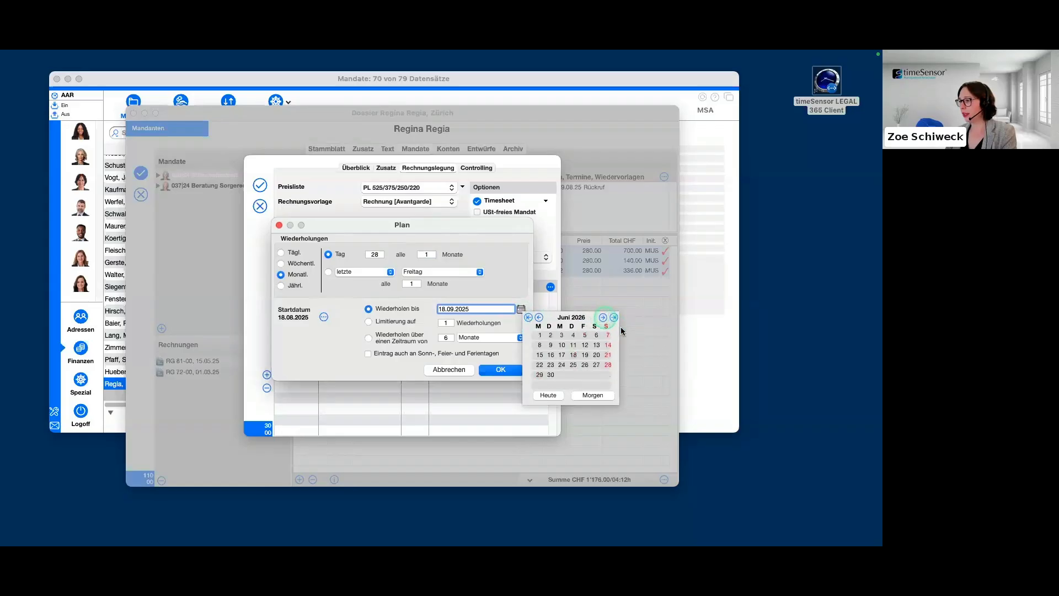
click(603, 317)
click(603, 317)
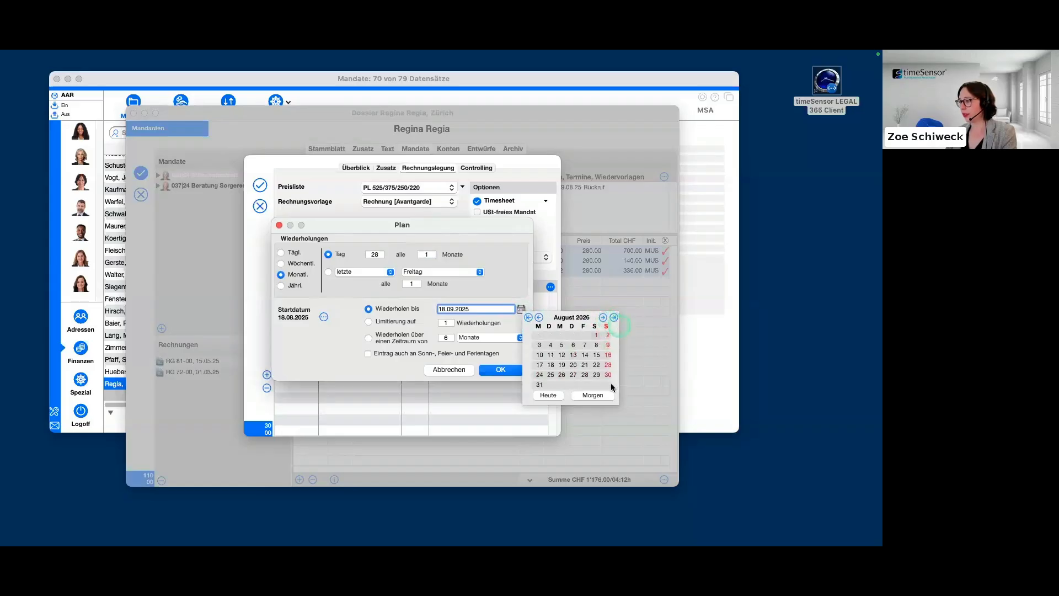
click(540, 384)
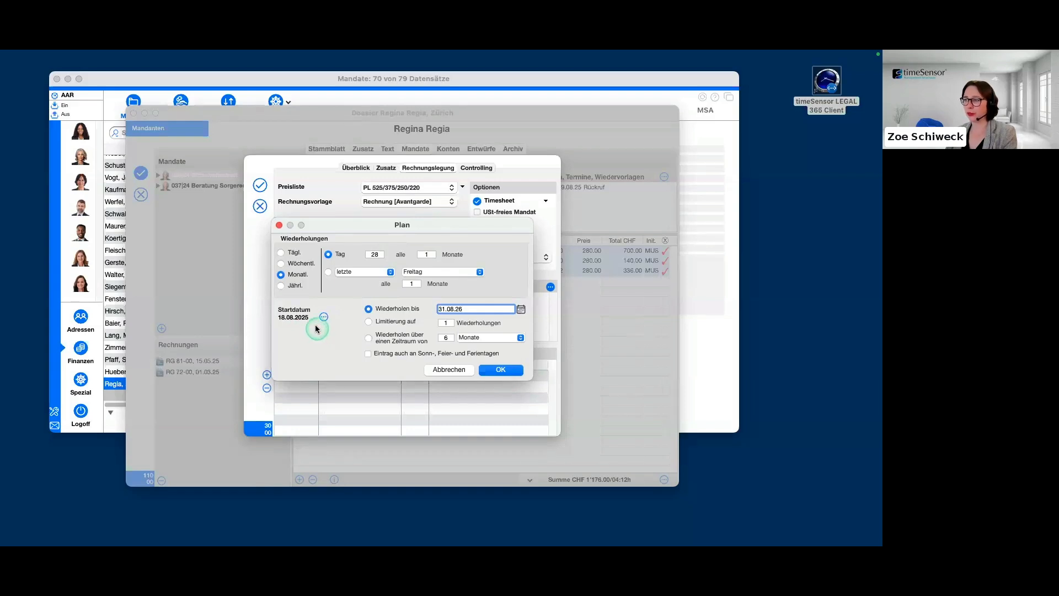
click(498, 371)
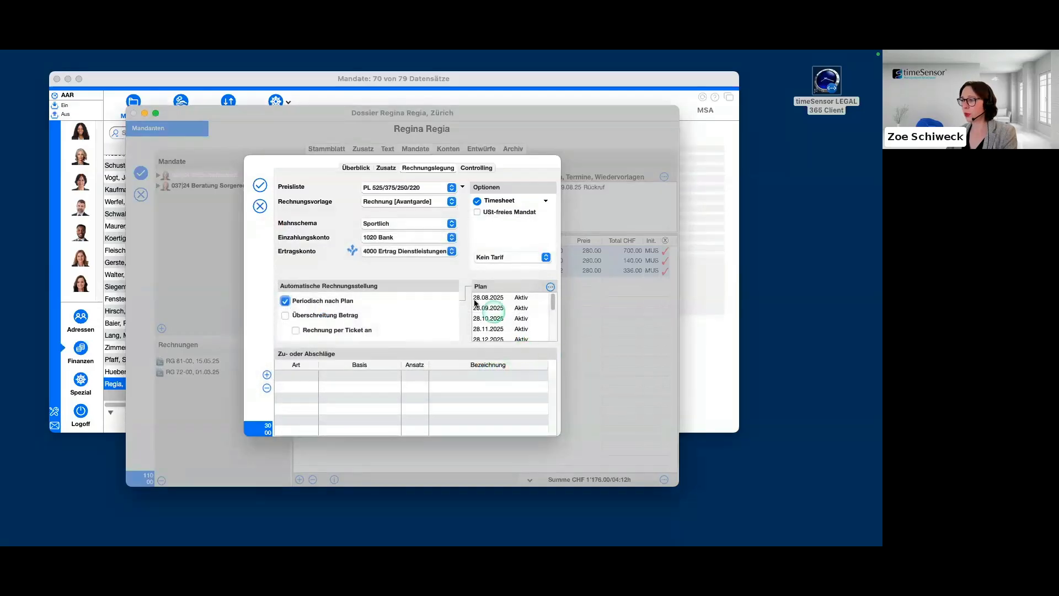
Open the 28.08.2025 plan entry and switch Automatisch generierte Leistungen off and back on.
scroll(497, 315, down, 5)
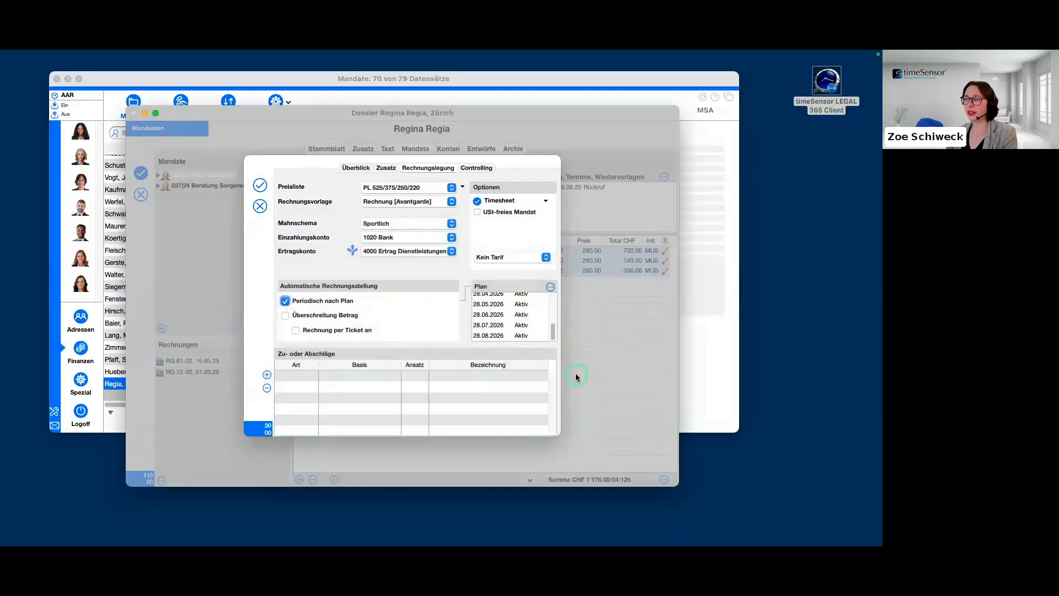
scroll(518, 325, up, 5)
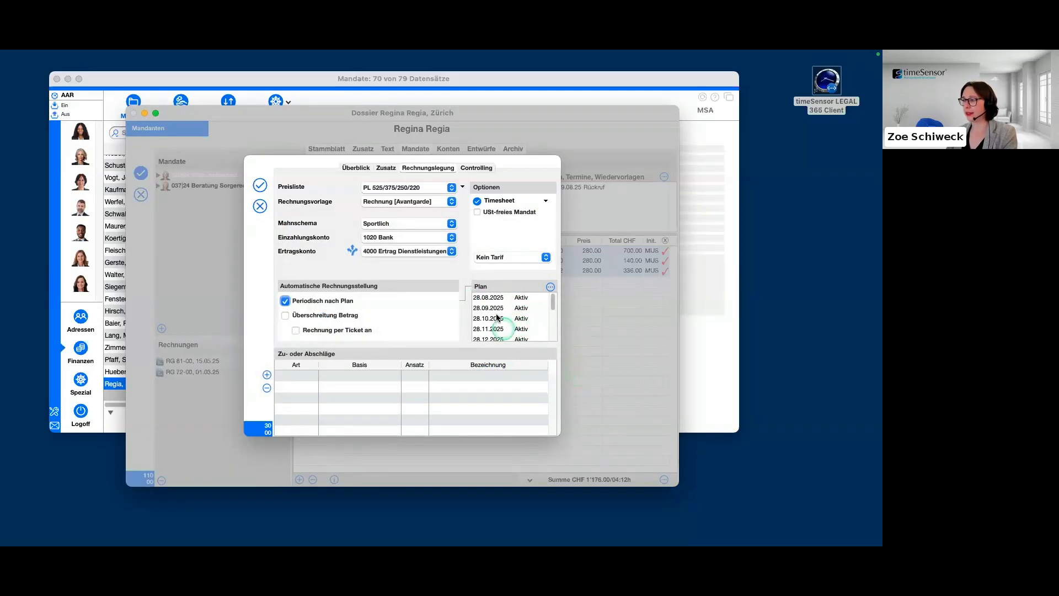
click(521, 298)
double_click(523, 299)
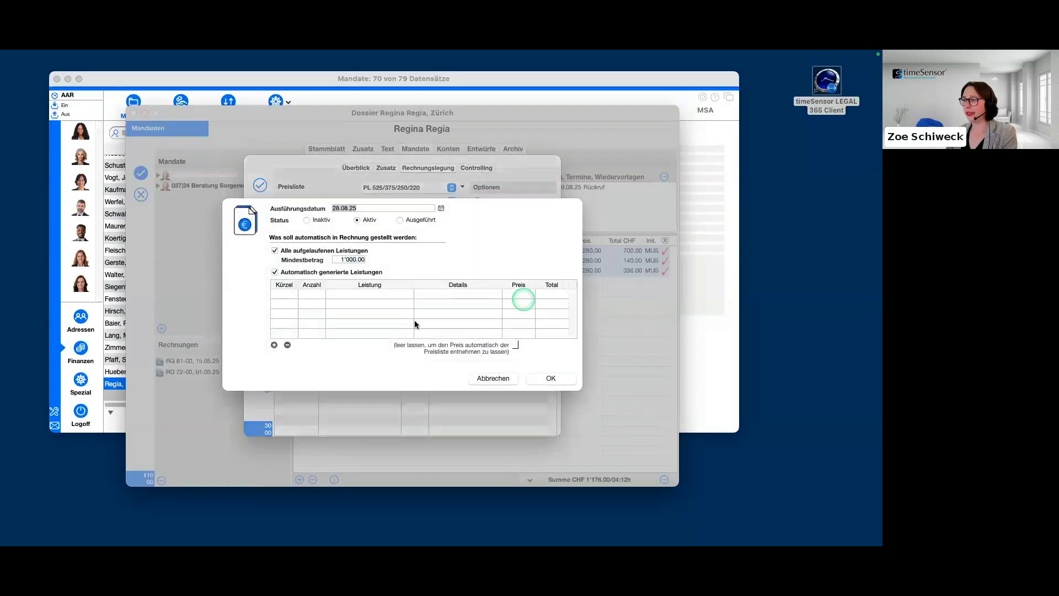
click(278, 365)
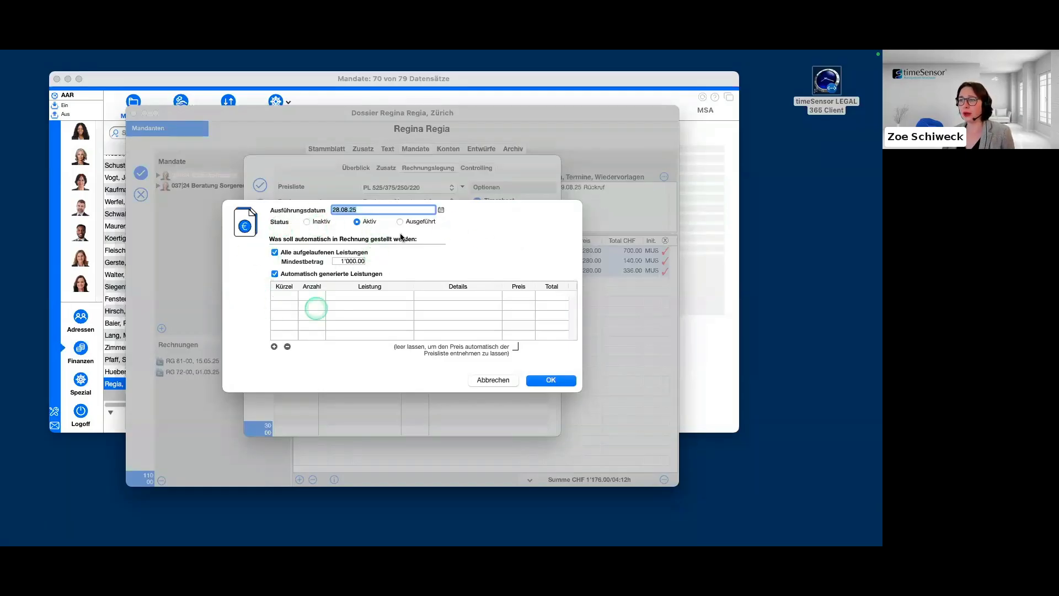
click(274, 273)
click(275, 273)
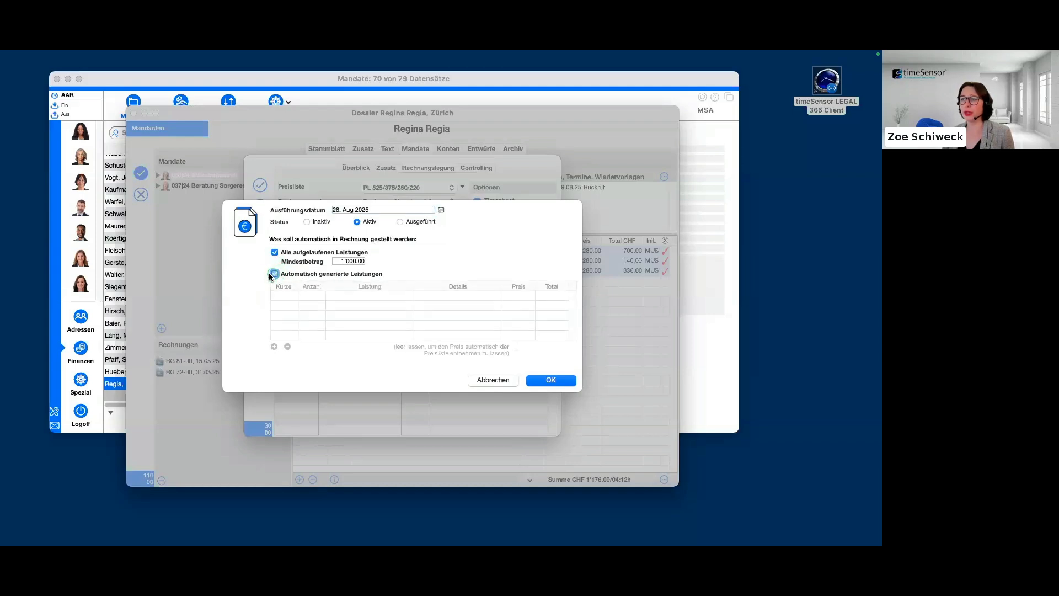
Add an automatically generated service with Kürzel h to the 28.08.2025 entry, keep its Mindestbetrag, and confirm the entry.
click(274, 346)
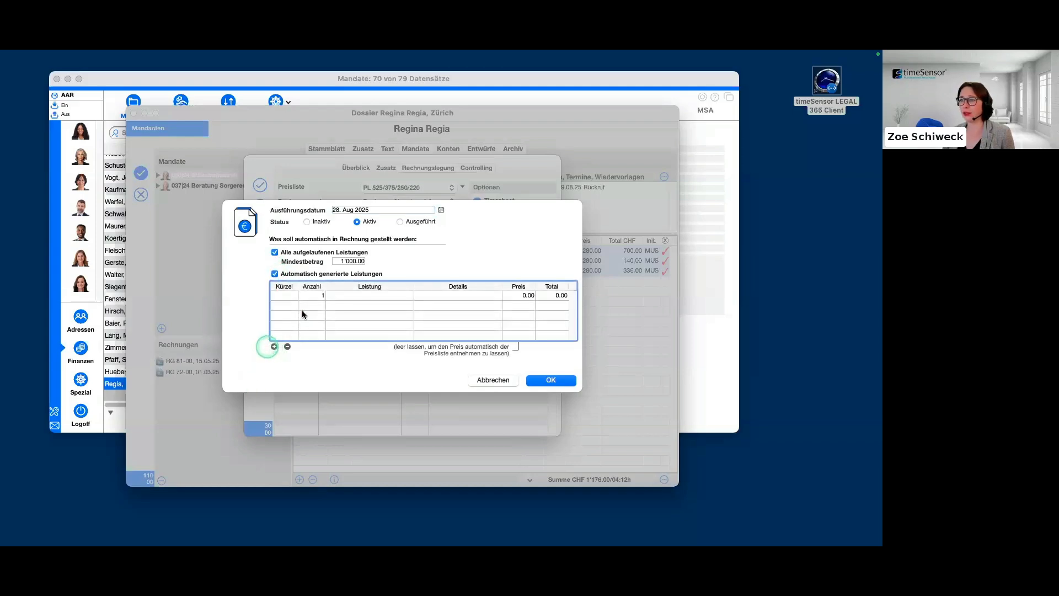
text(h)
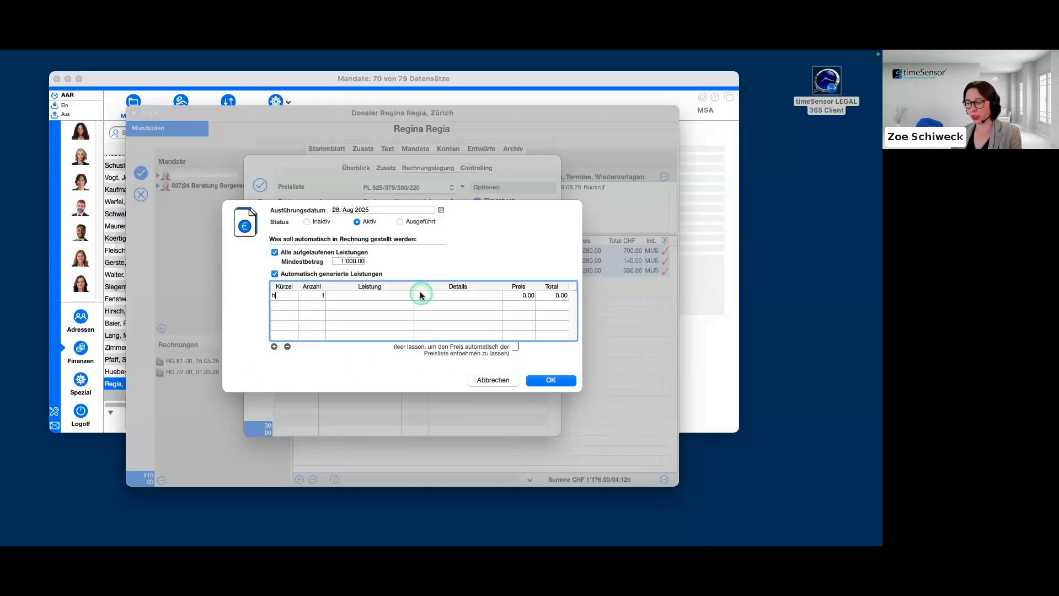
key(Tab)
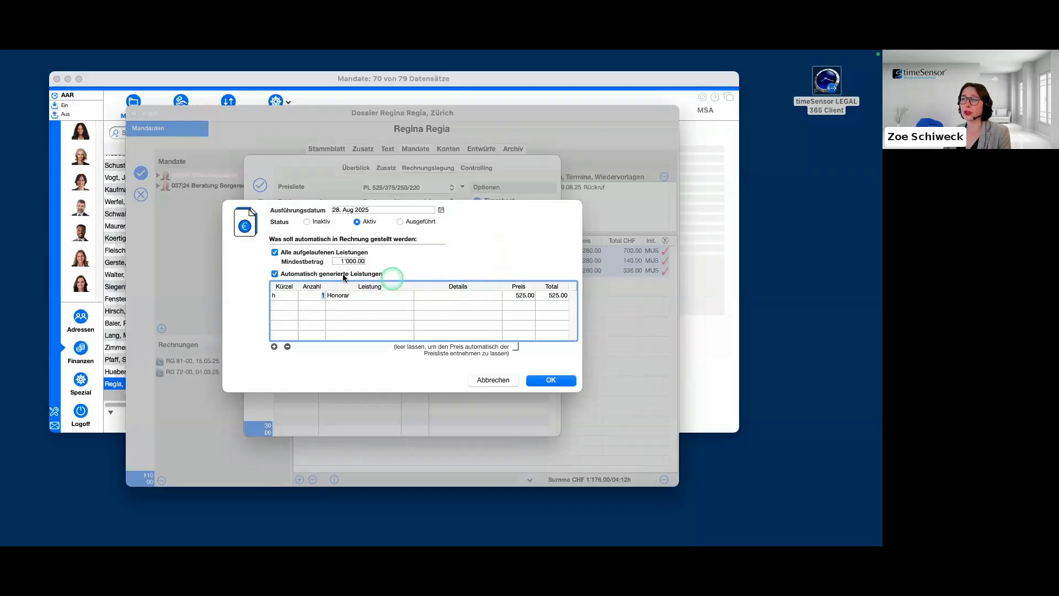
double_click(352, 261)
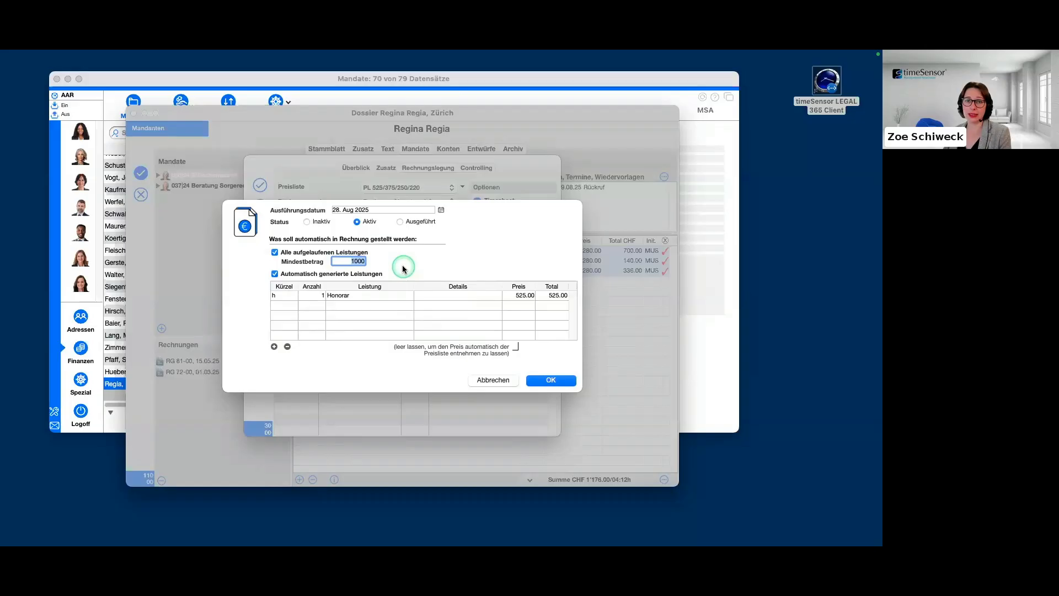
click(552, 380)
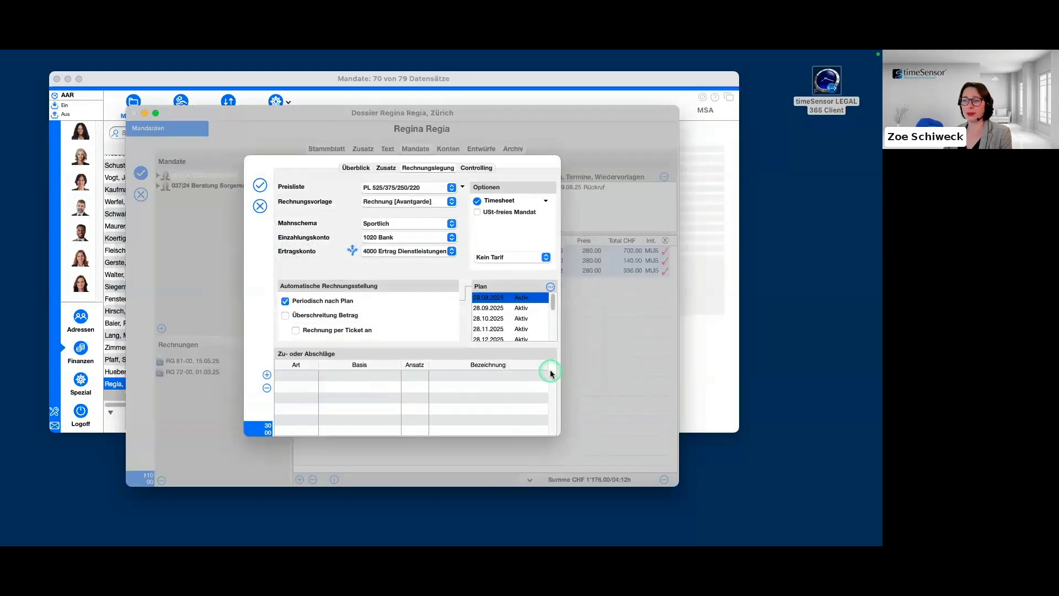
Compare the automatically billed services in the 28.08.2025 and 28.09.2025 plan entries.
double_click(524, 298)
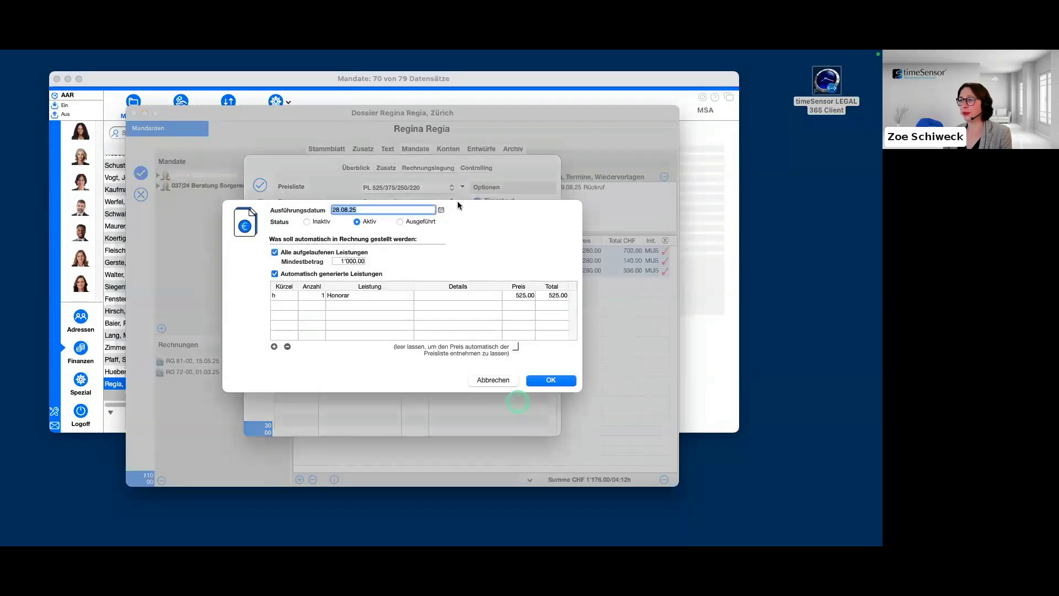
click(566, 379)
double_click(514, 310)
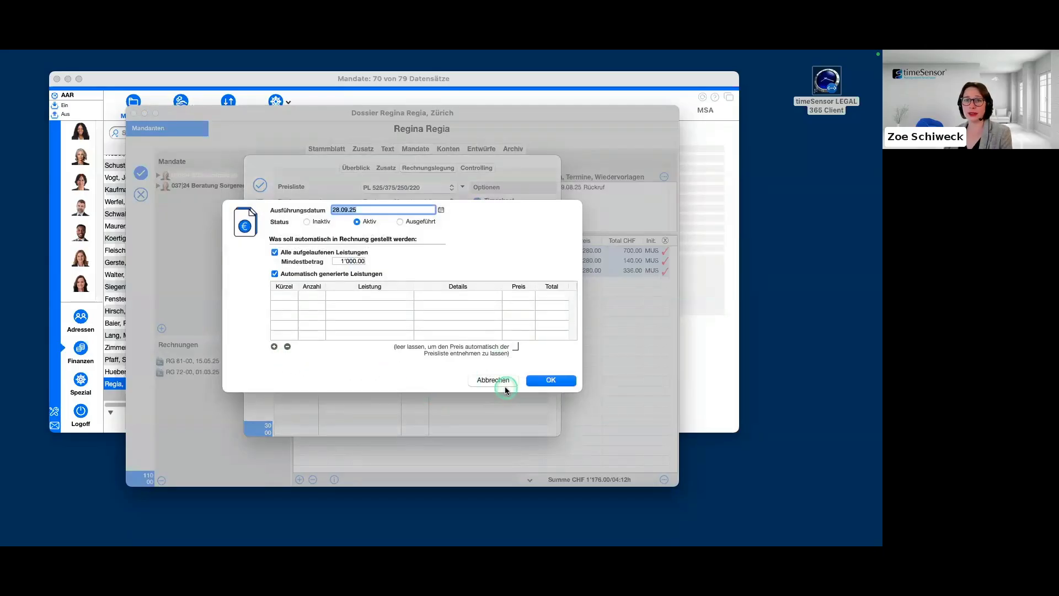
click(566, 381)
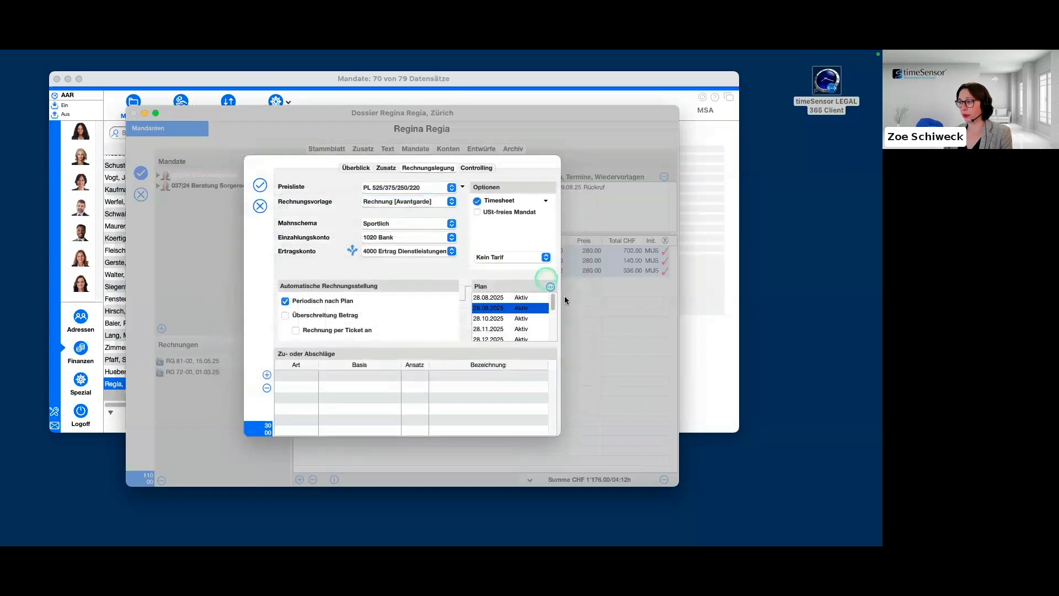
View the plan's form for adding a date and its entry-deletion option, applying neither.
click(513, 298)
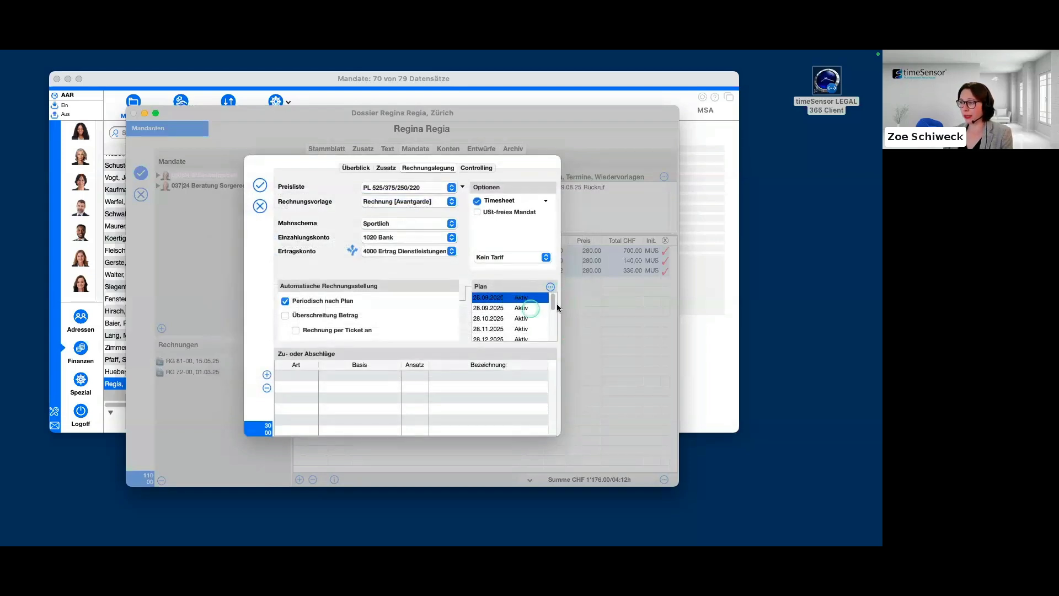
click(550, 287)
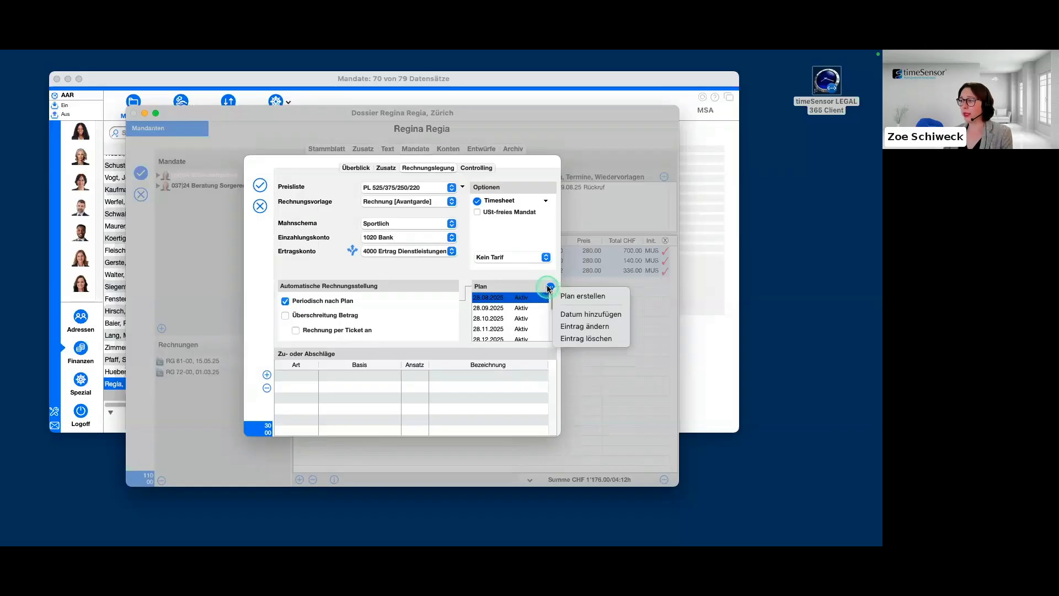
click(624, 314)
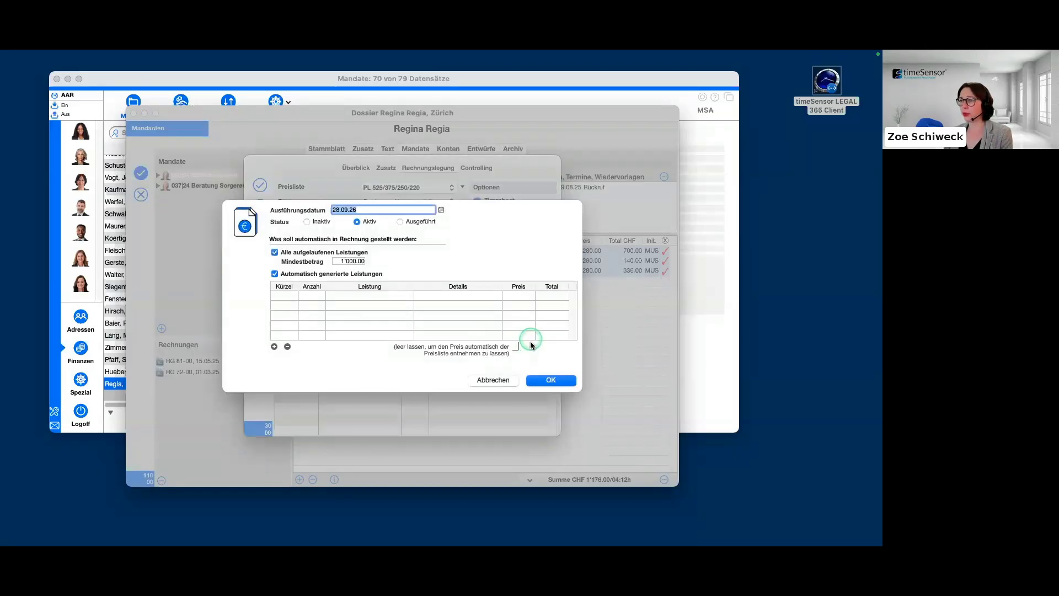
click(506, 380)
click(550, 287)
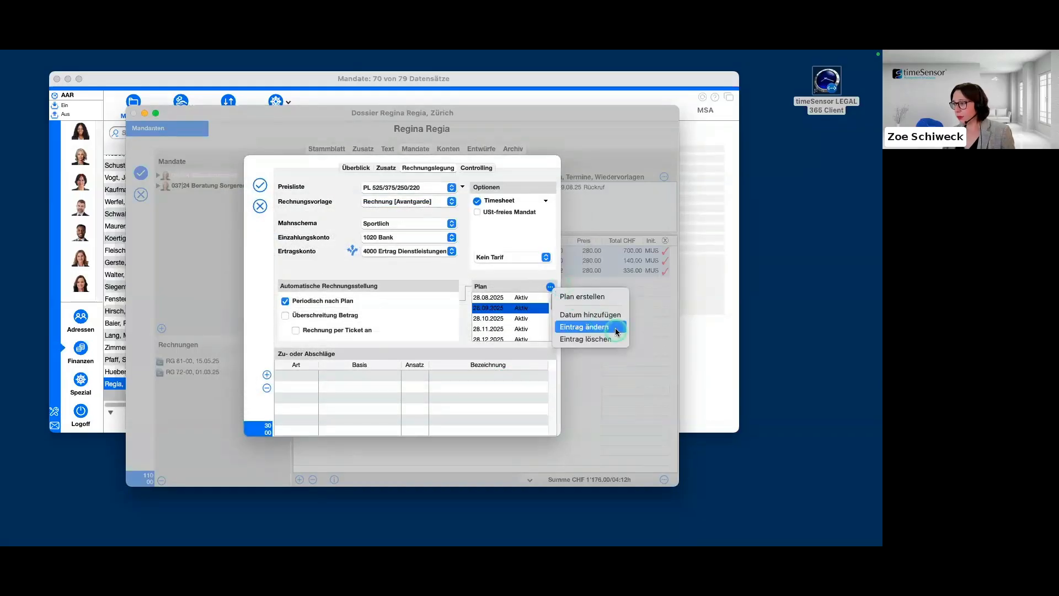
click(515, 243)
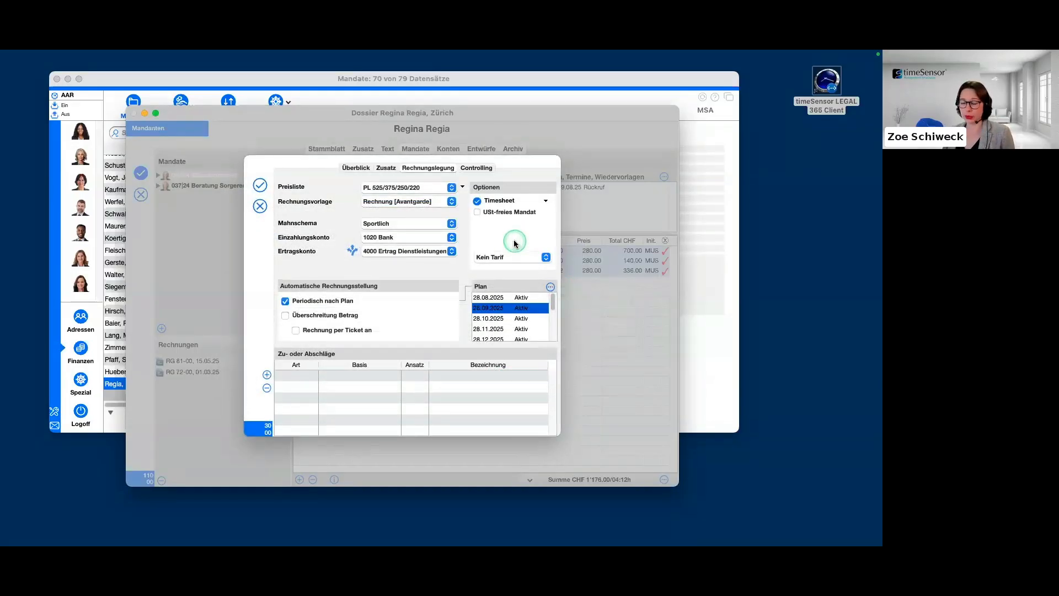
click(508, 243)
Review the 28.10.2025 plan entry and close it without changes.
click(503, 319)
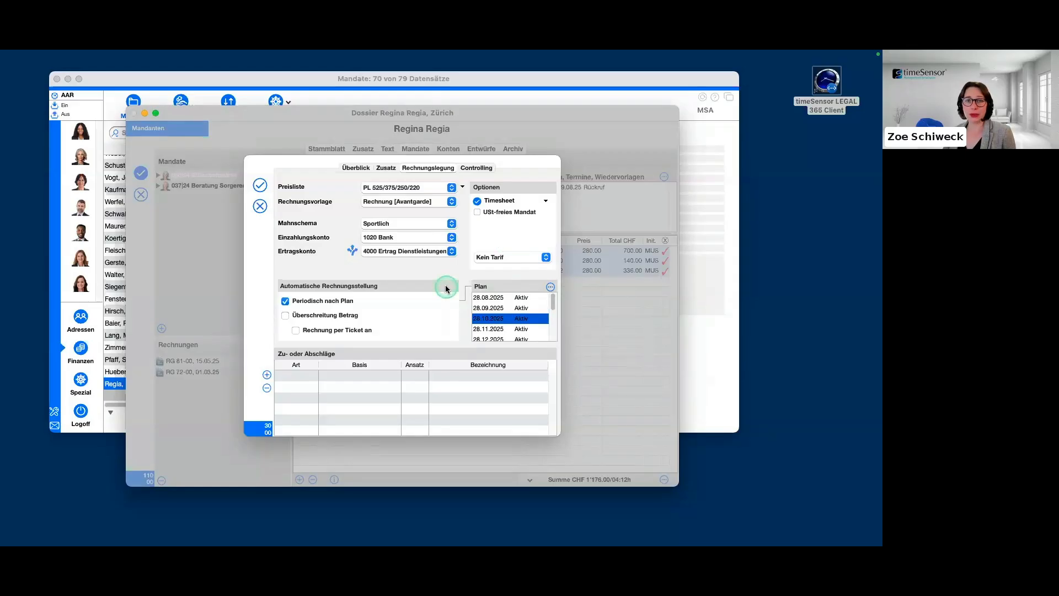
double_click(501, 318)
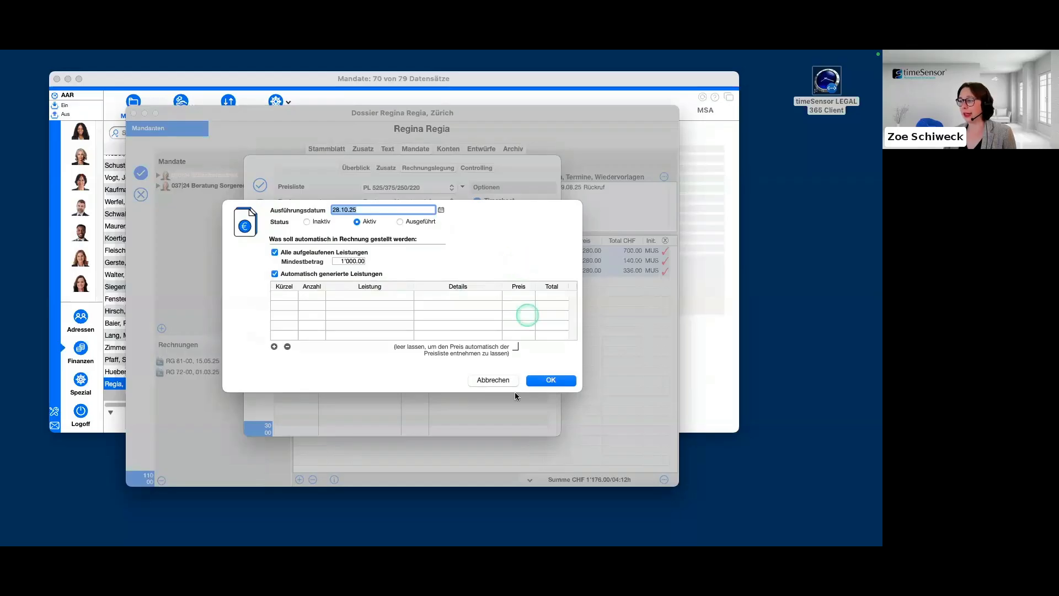
click(498, 380)
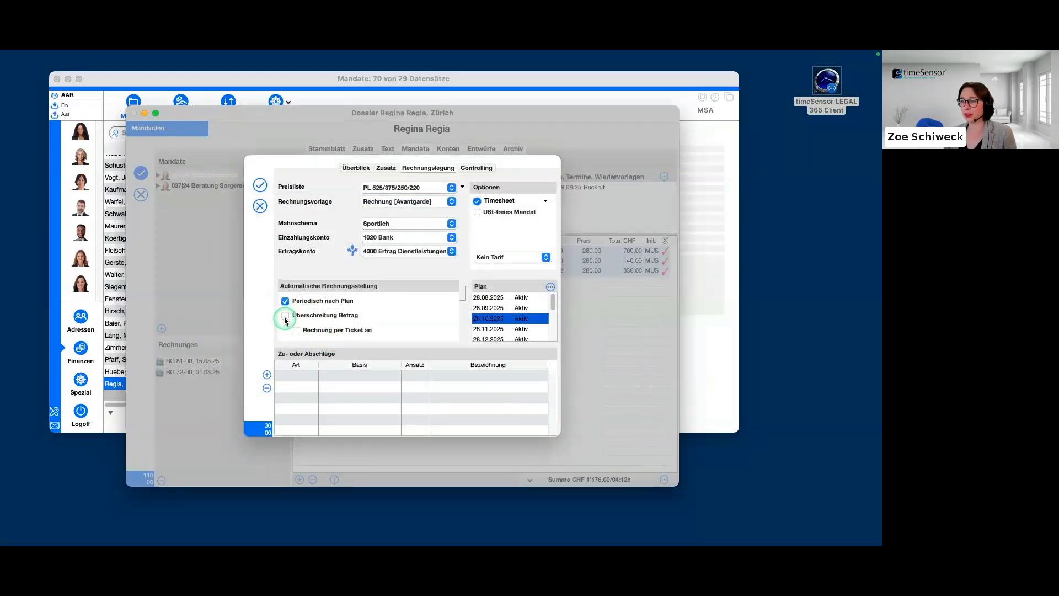
Switch automatic invoicing from Periodisch nach Plan to Überschreitung Betrag, keeping the preset threshold.
click(285, 316)
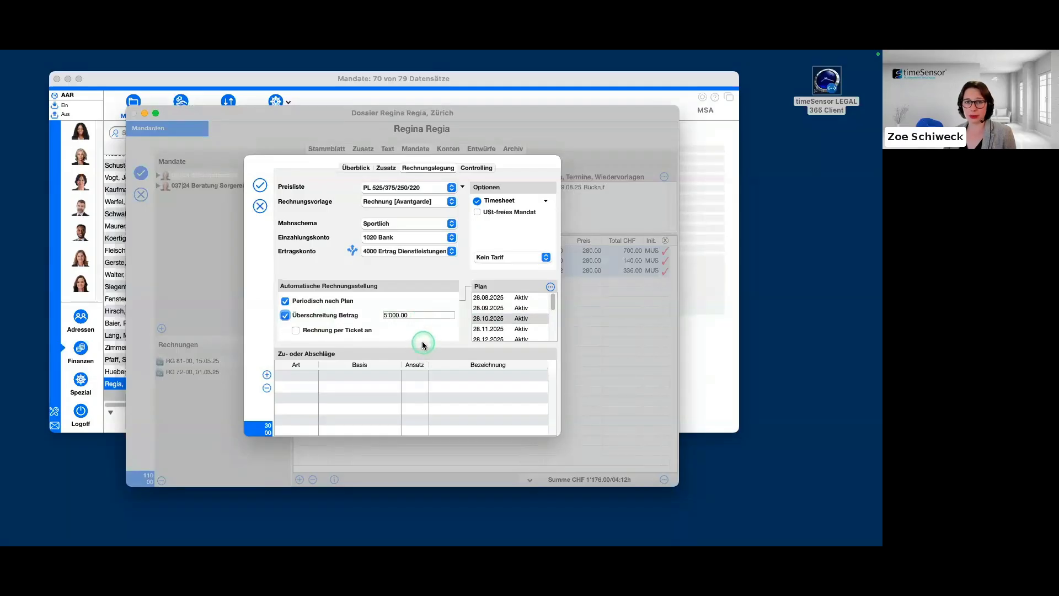
click(285, 300)
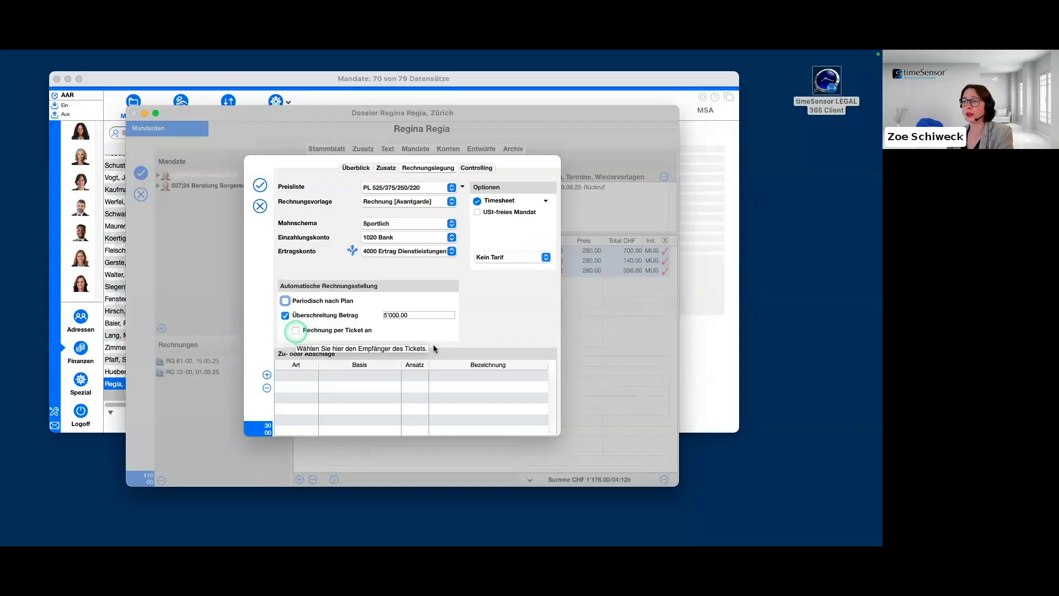
Enable Rechnung per Ticket an to view the available recipients, and turn Überschreitung Betrag off.
click(296, 331)
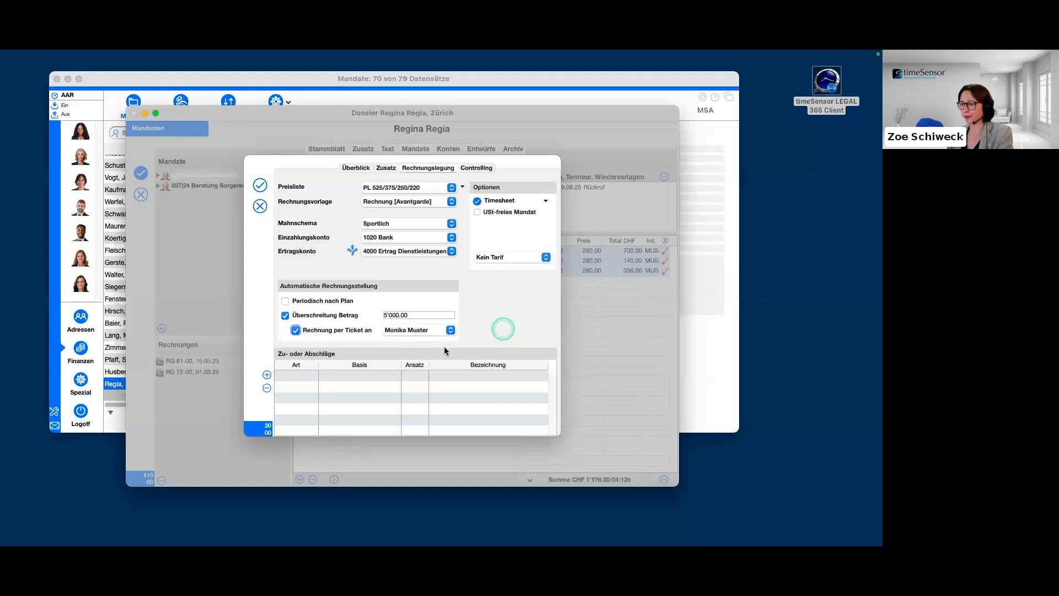
click(445, 330)
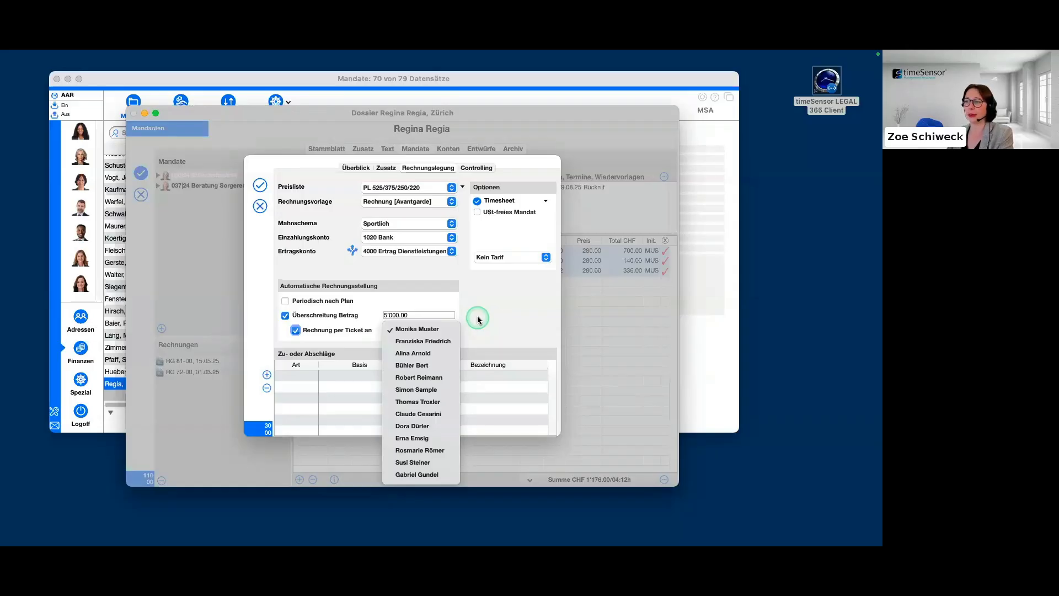
click(497, 320)
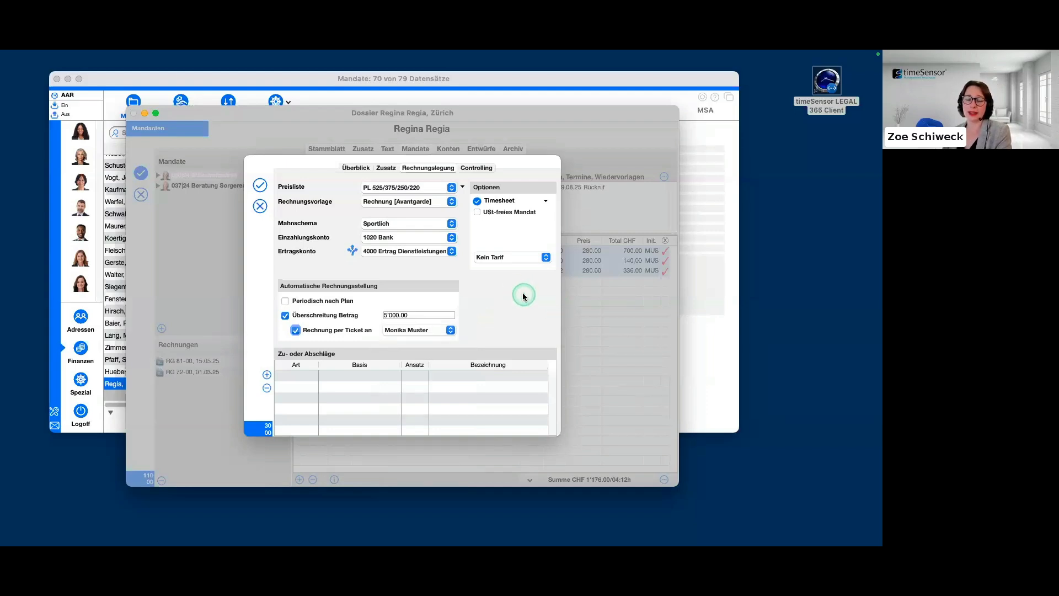
click(286, 315)
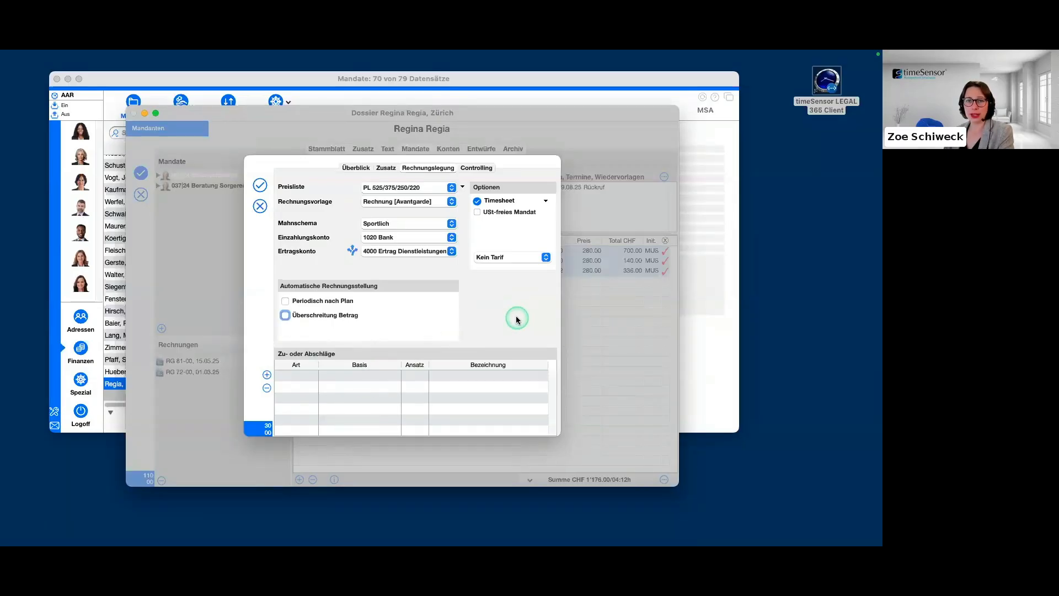
Start a new Zuschlag under Zu- oder Abschläge, review the available bases, and set Basis to Spesen.
click(267, 375)
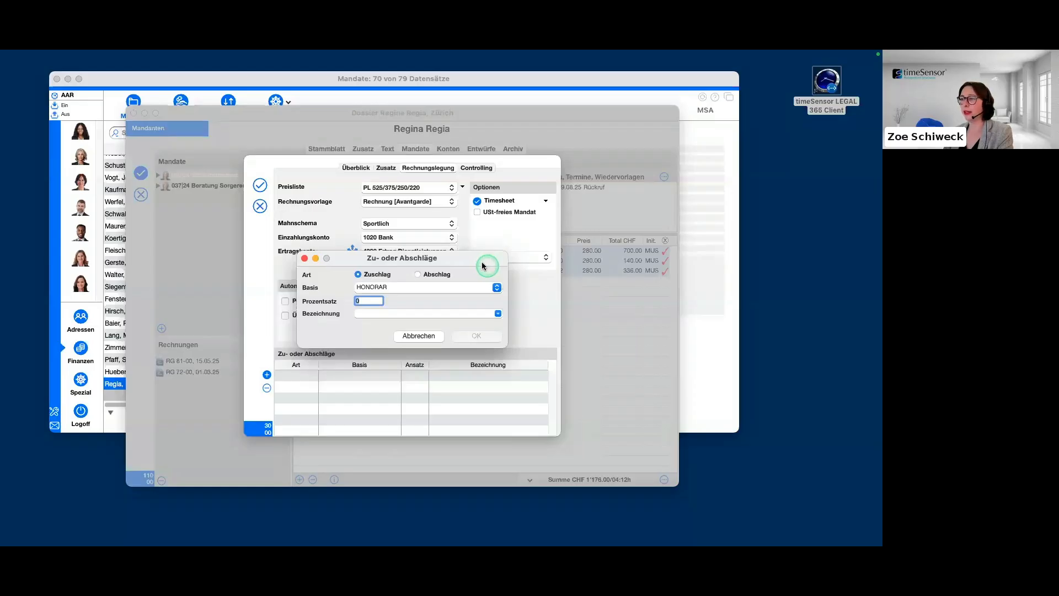
click(496, 287)
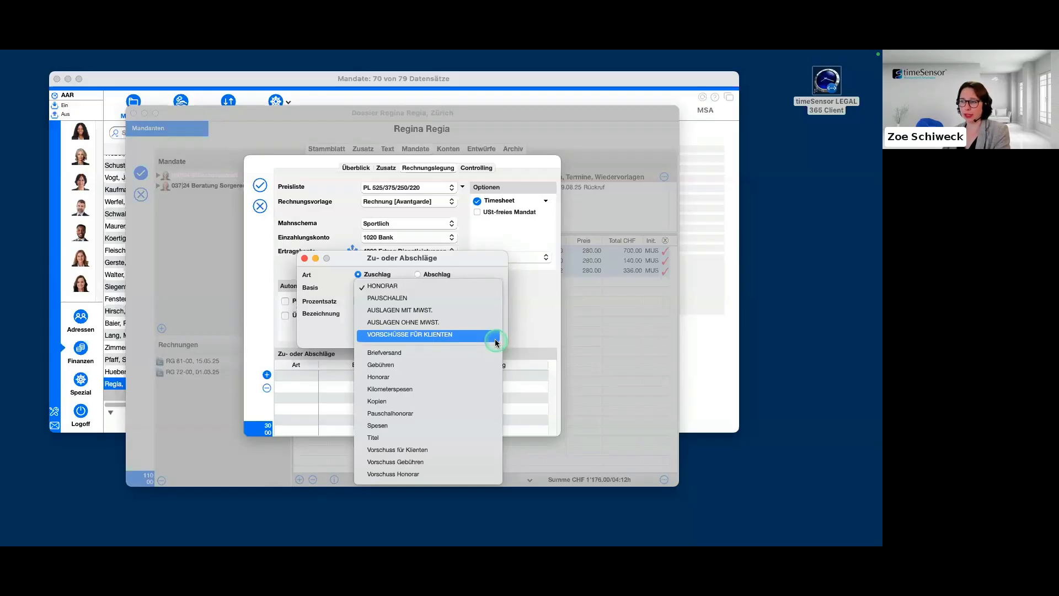
click(479, 263)
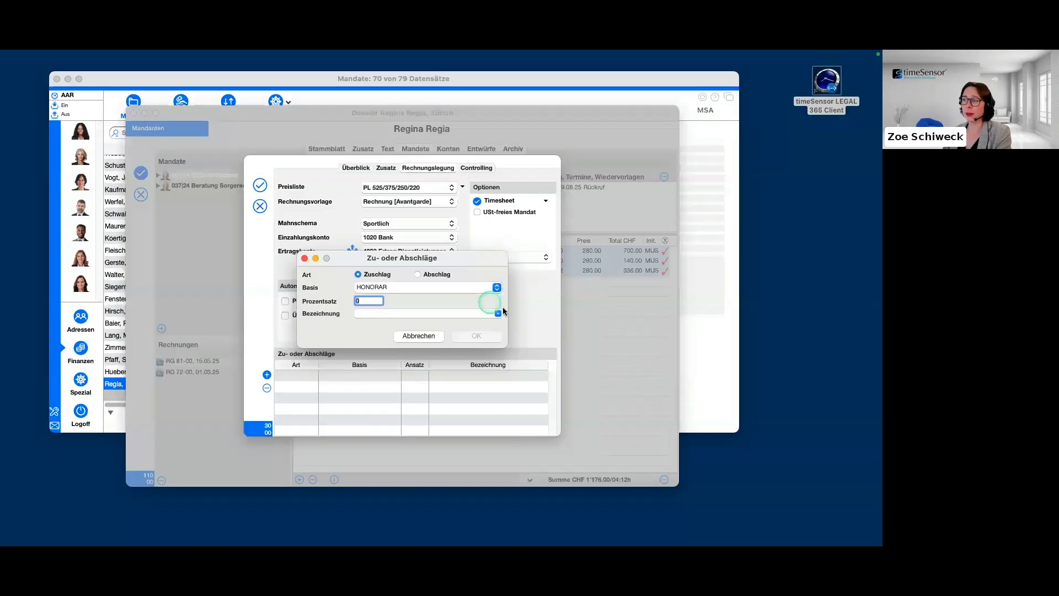
click(499, 287)
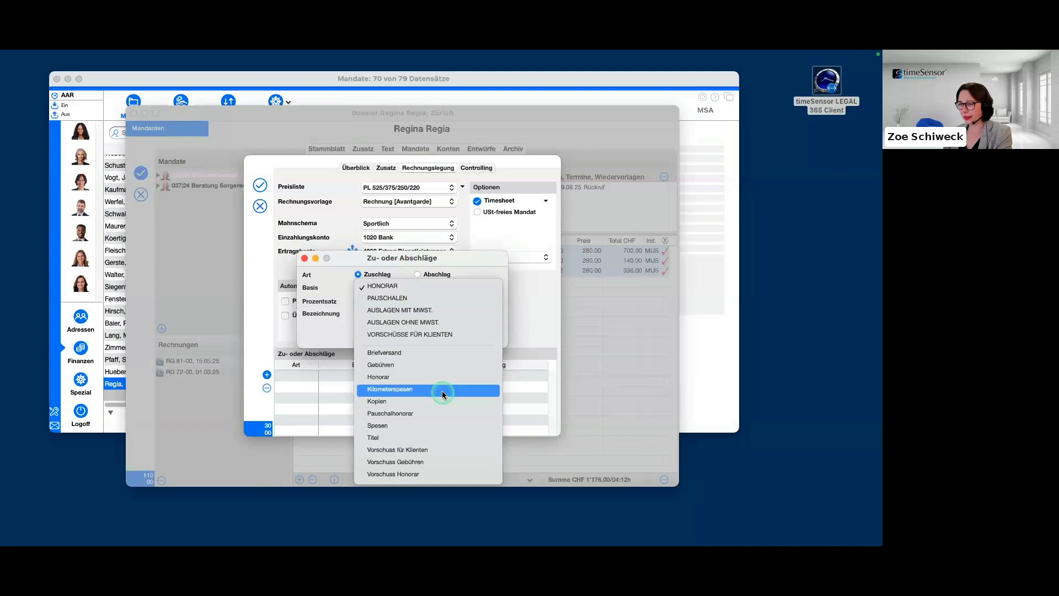
click(424, 426)
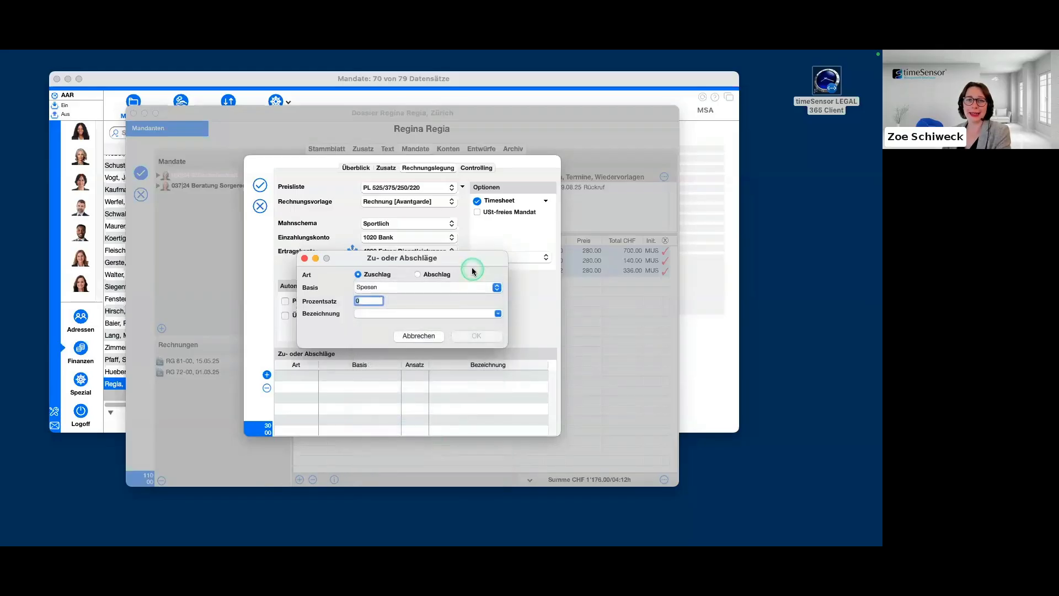
click(491, 287)
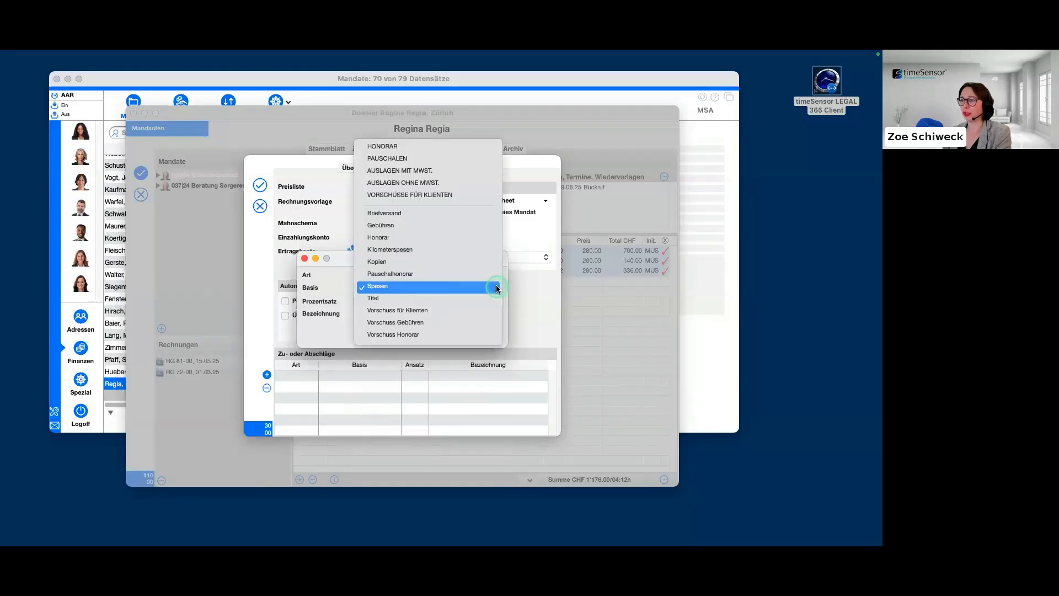
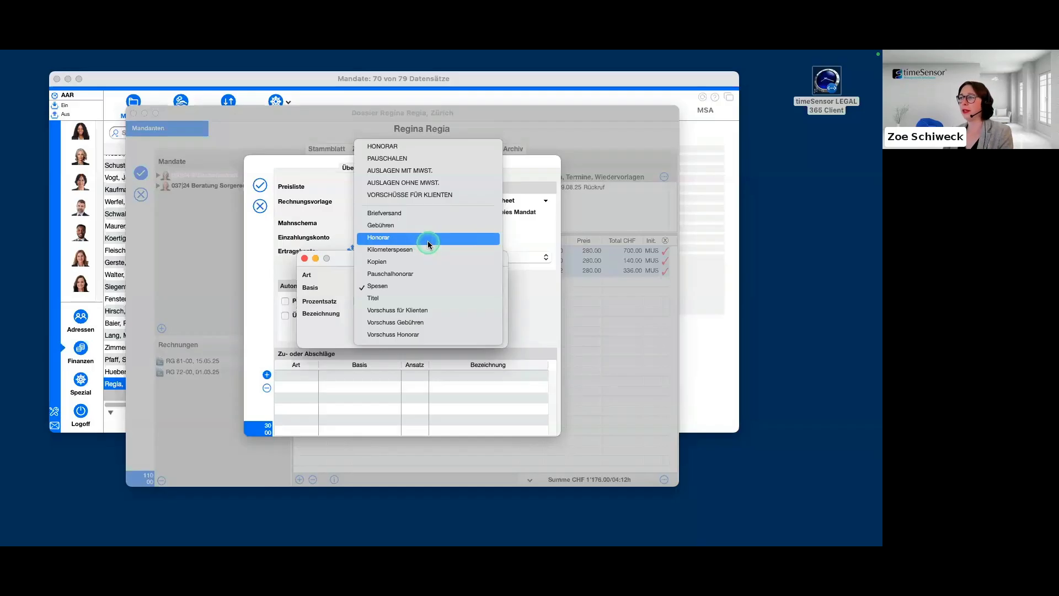
Set the new Zuschlag's Basis to HONORAR and its Prozentsatz to 5.
click(421, 147)
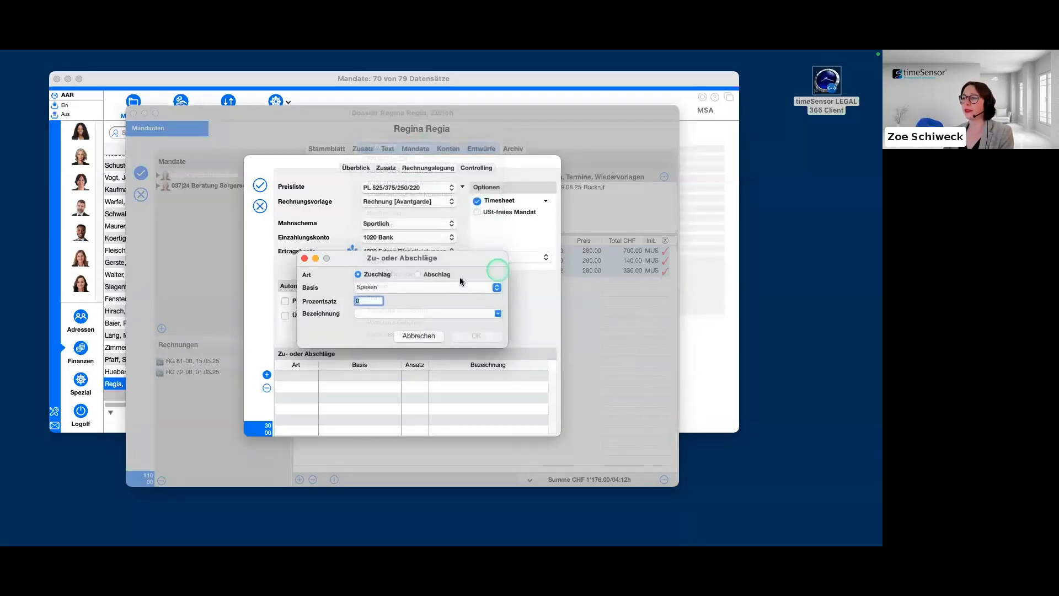
double_click(371, 301)
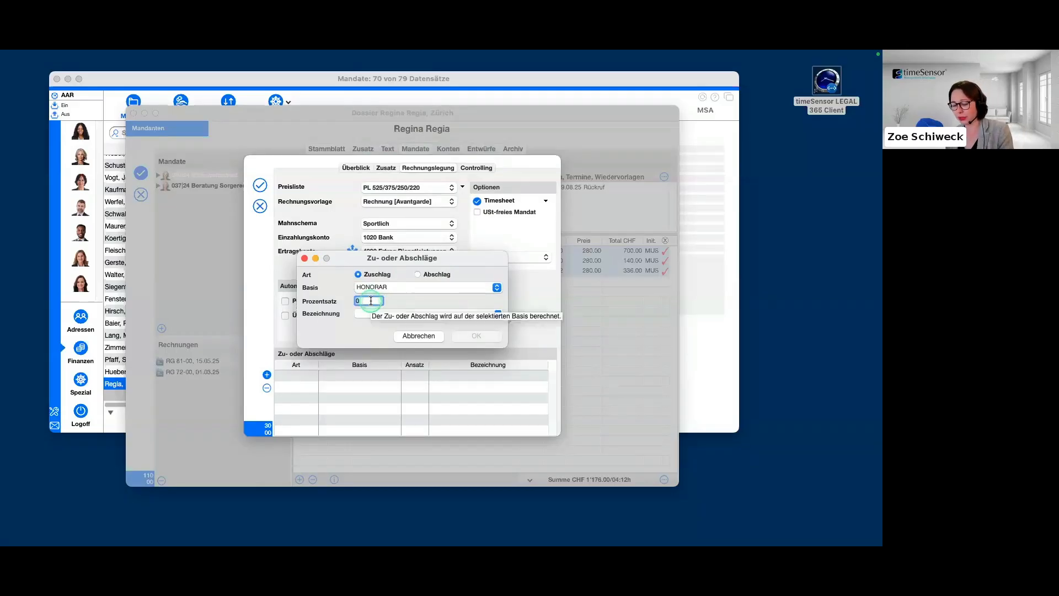
text(5)
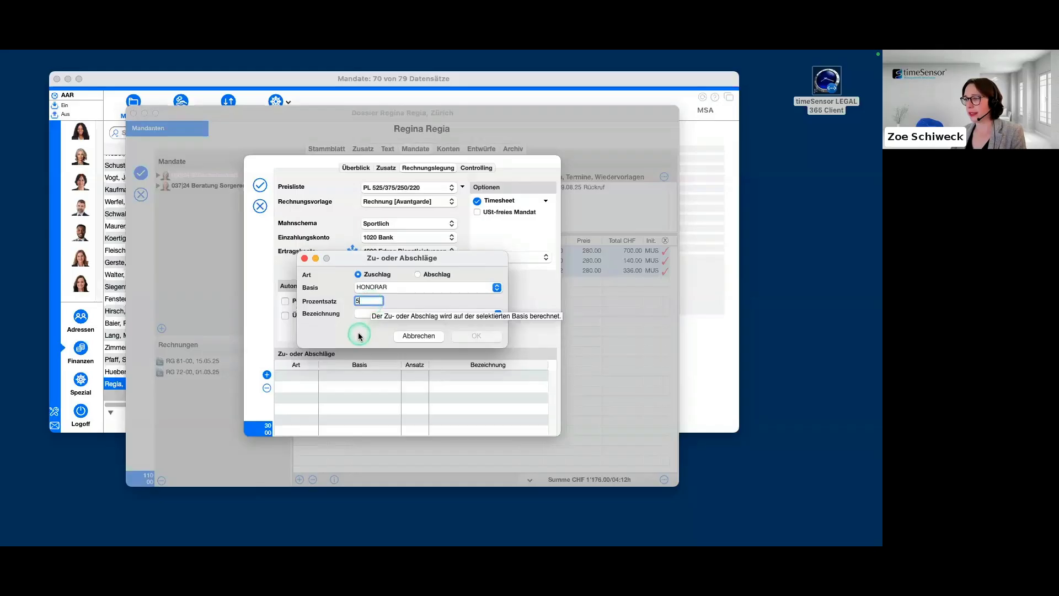
click(394, 302)
click(353, 333)
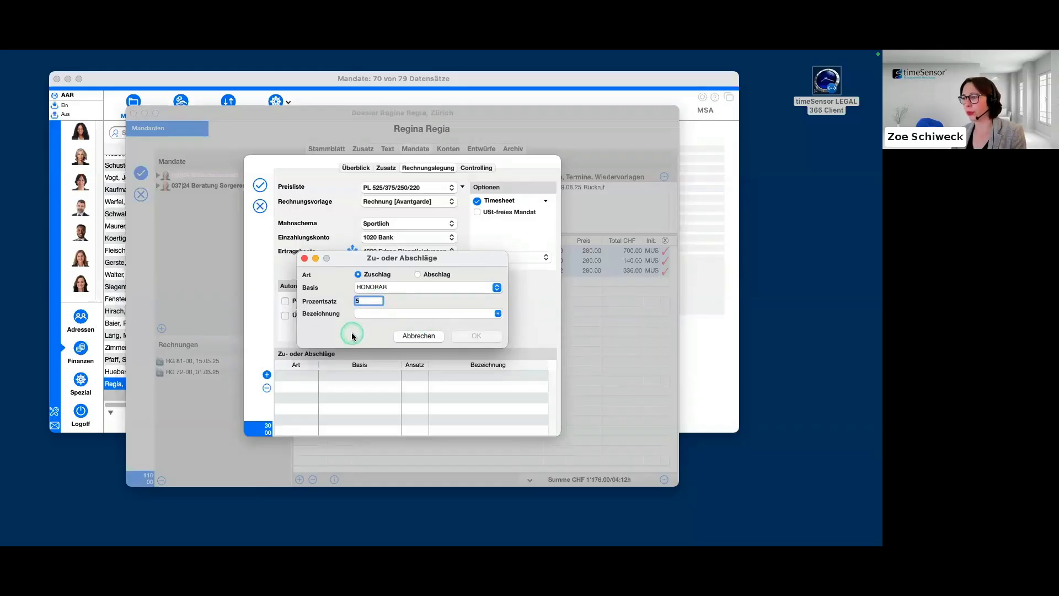
Set the Zuschlag's Bezeichnung to the preset "Auslagenpauschale: <n> von <base>" and save the entry.
click(498, 313)
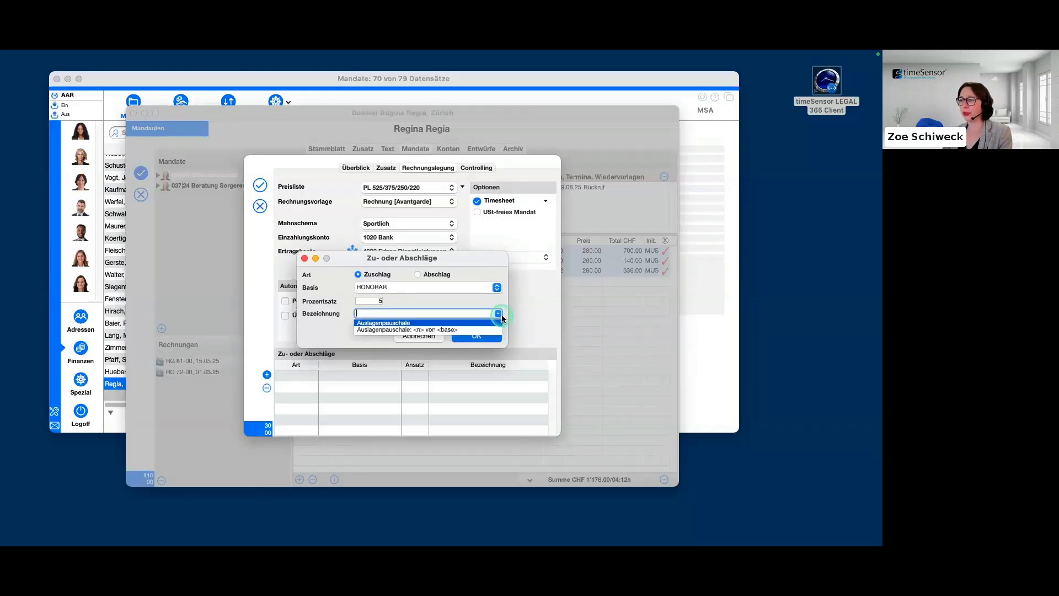
click(391, 330)
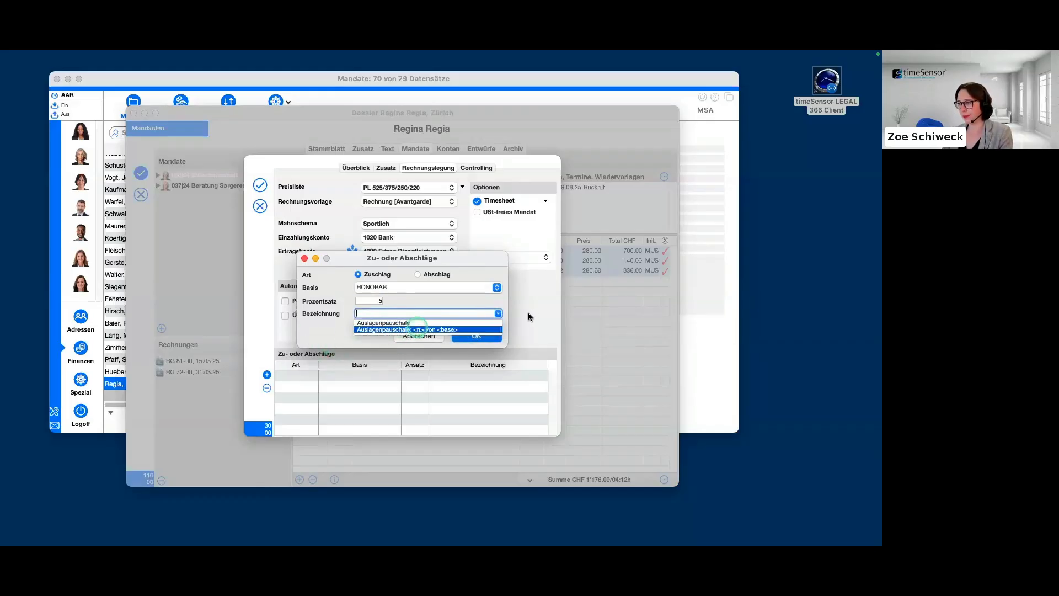
click(498, 312)
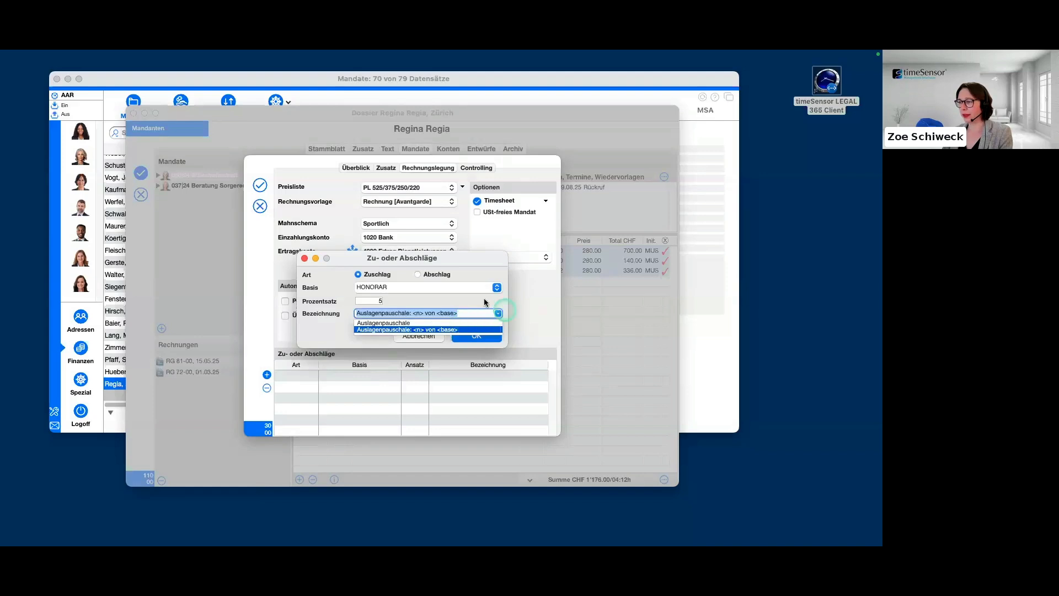
click(498, 312)
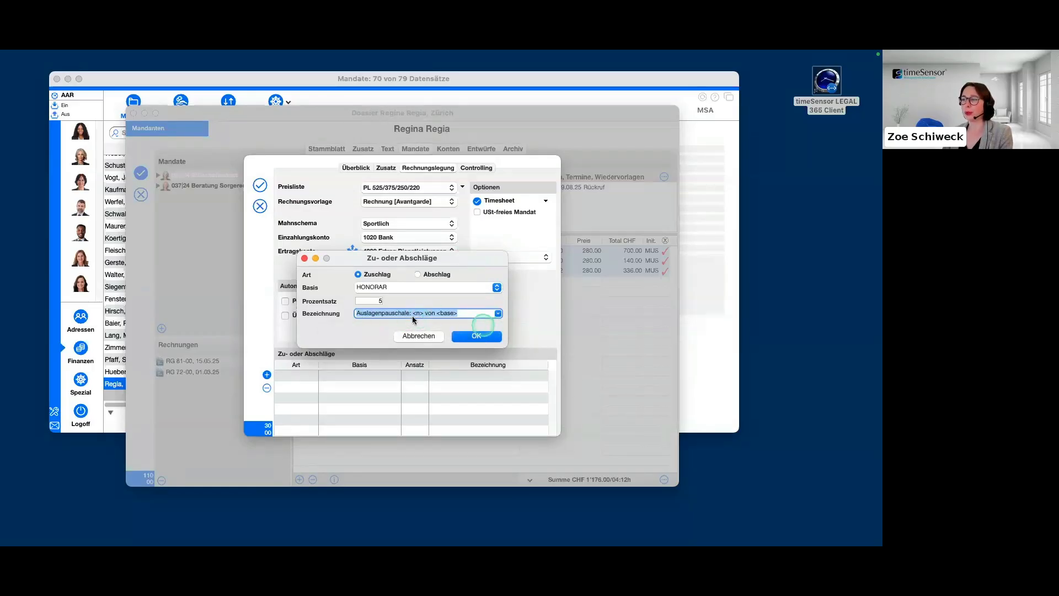
click(380, 301)
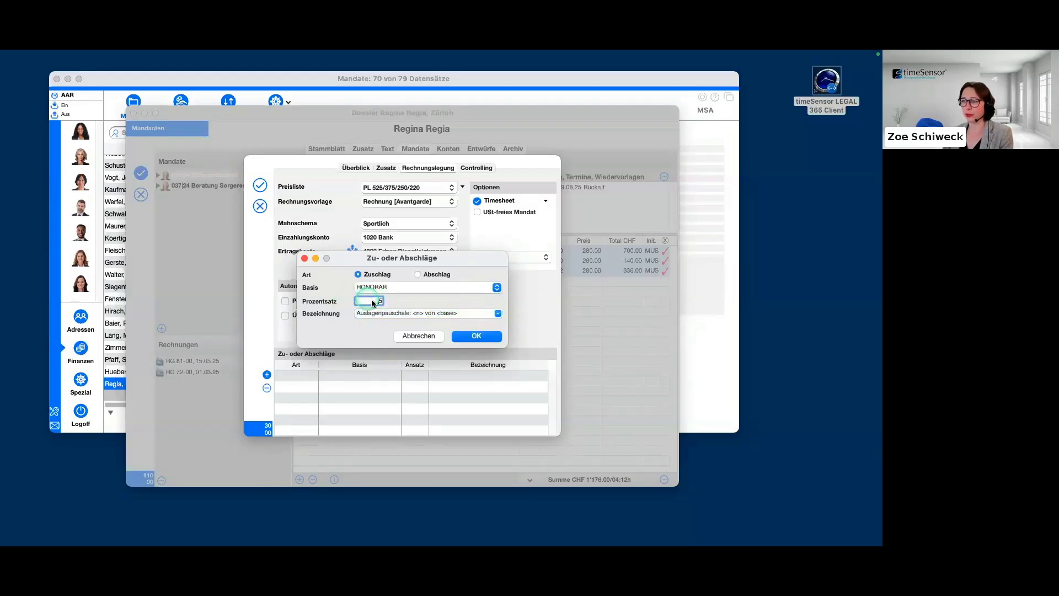
click(450, 313)
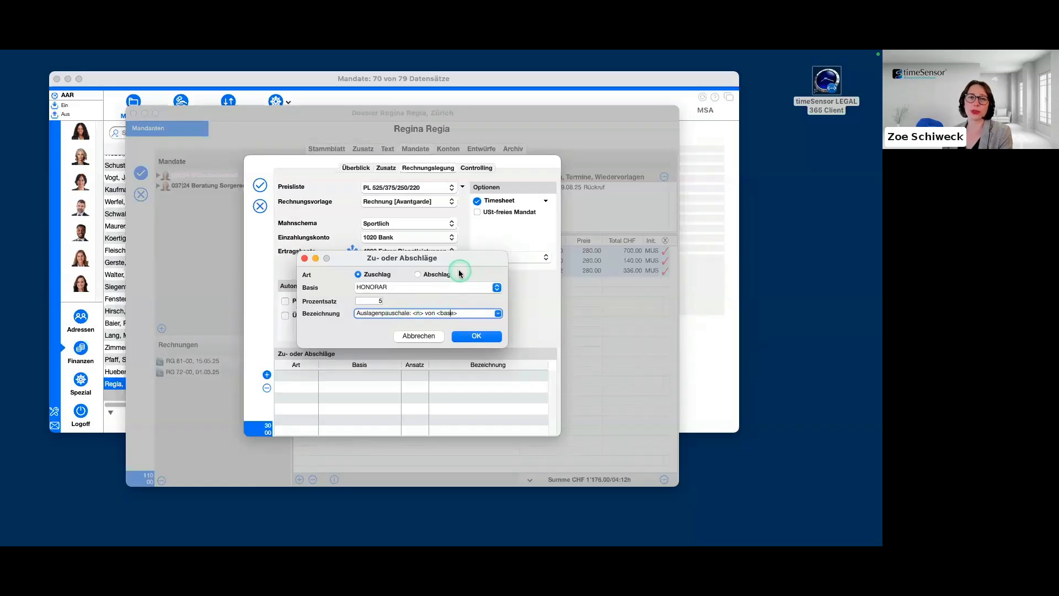
click(474, 336)
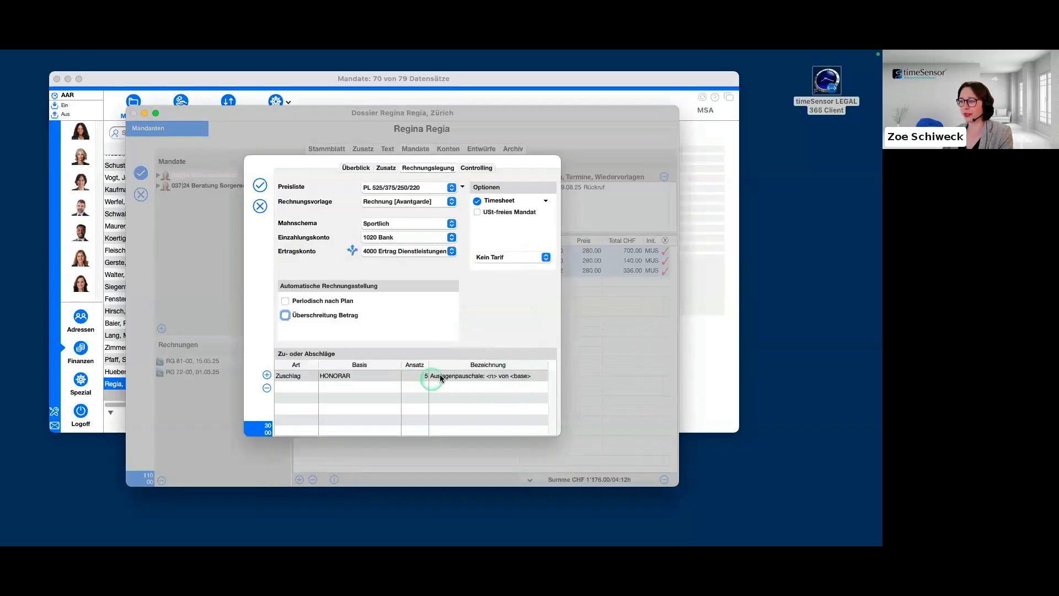
click(358, 401)
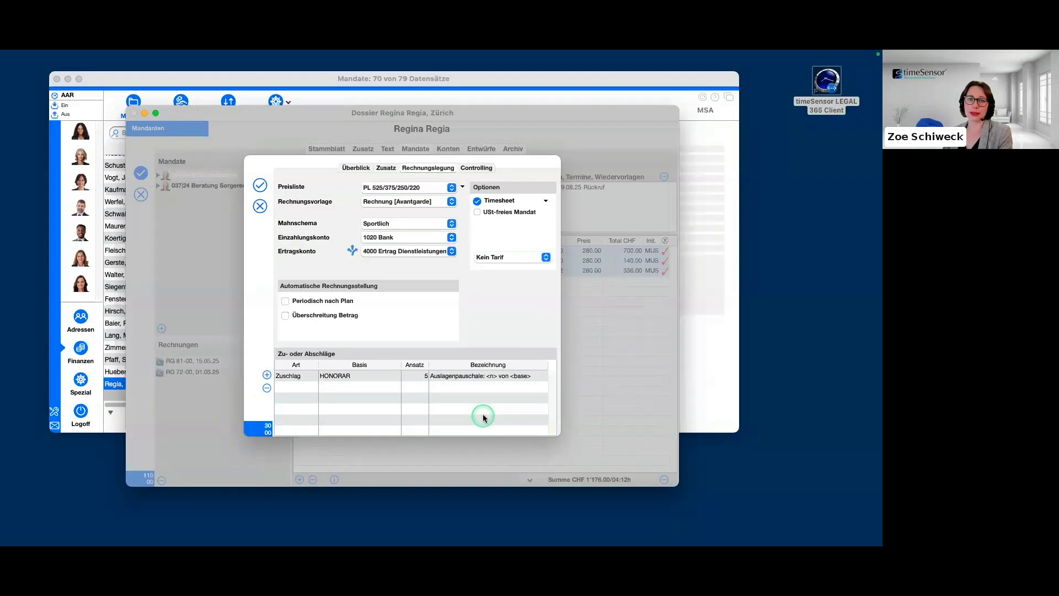
In the mandate's Controlling settings, set the Betrag control to Alles with a budget of 10'000.00.
click(489, 167)
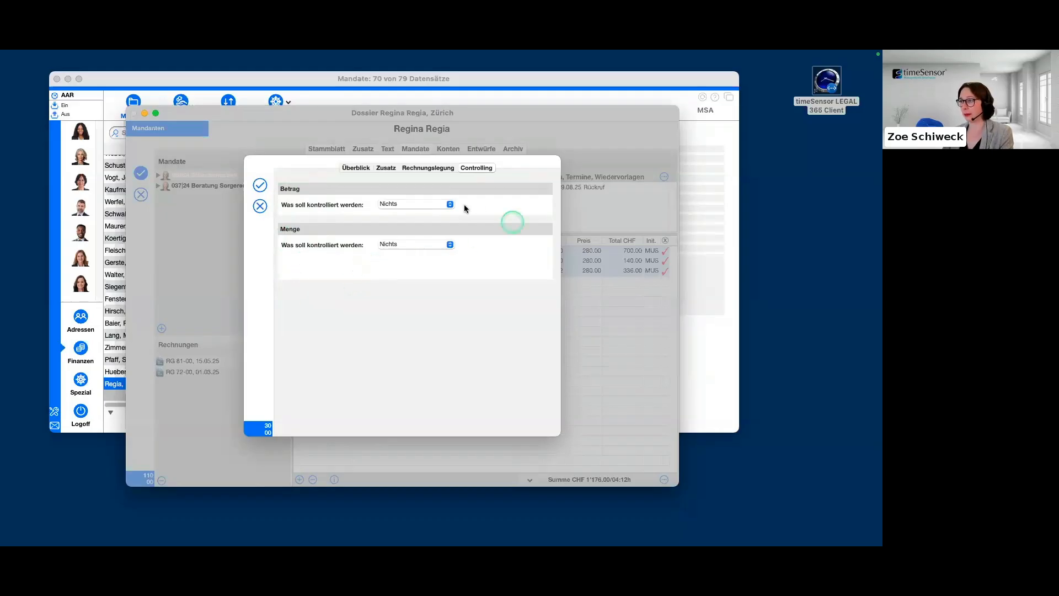
click(450, 204)
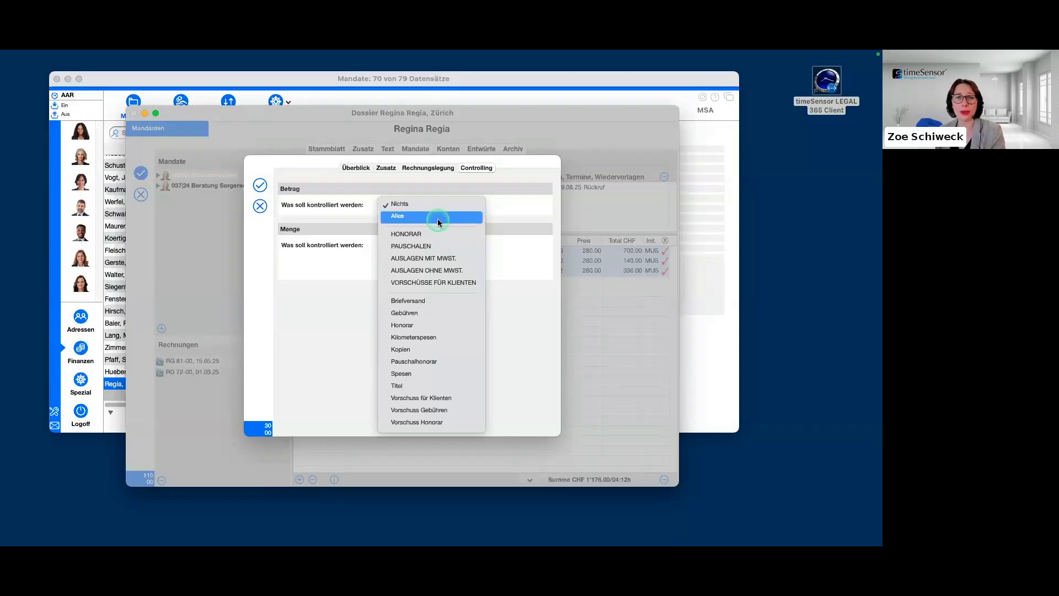
click(443, 219)
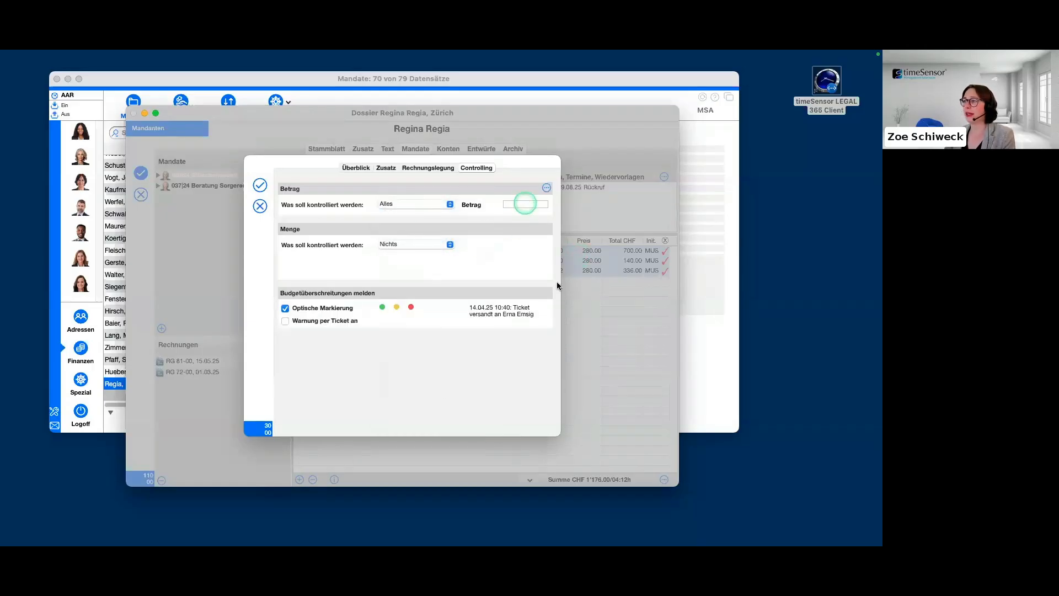
click(524, 204)
click(446, 206)
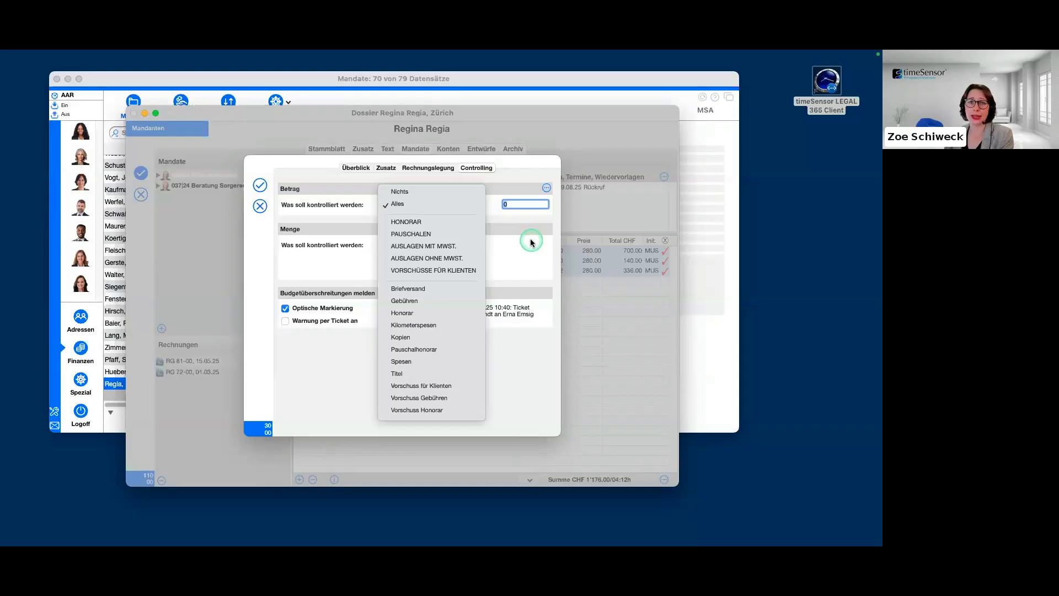
click(509, 237)
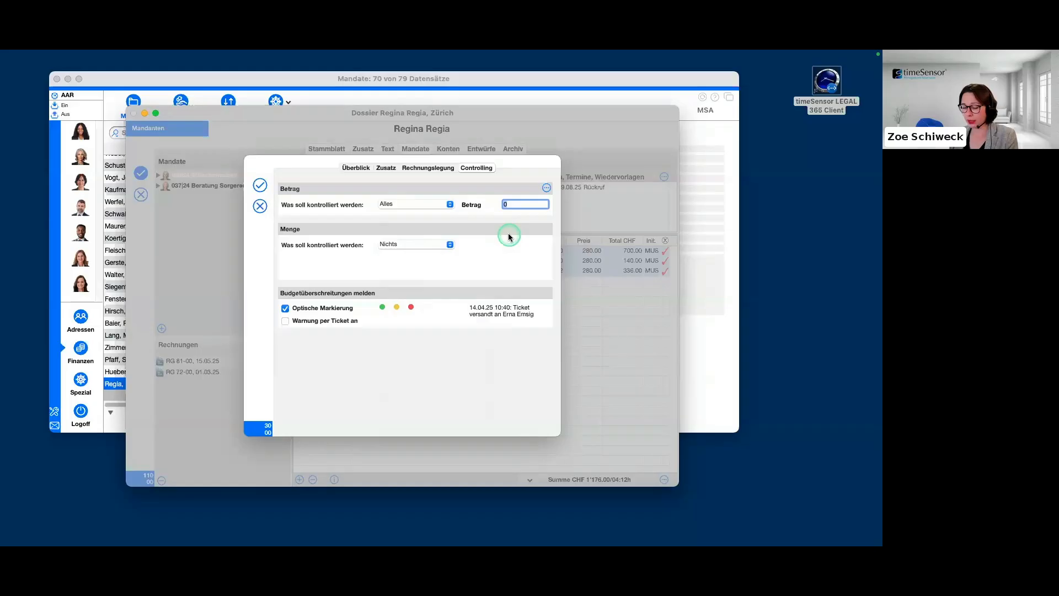
text(10000)
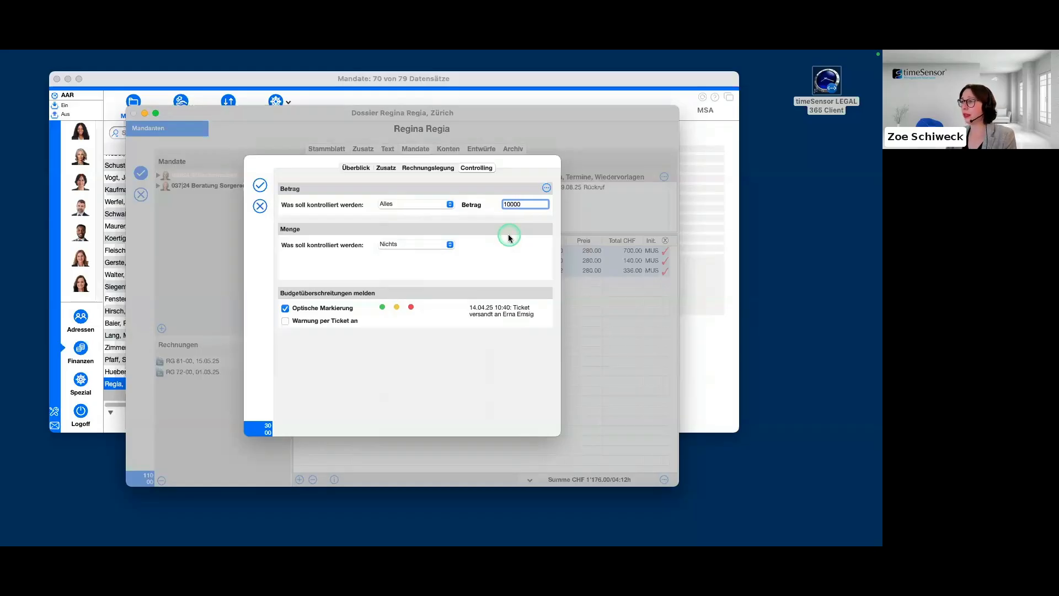
click(539, 233)
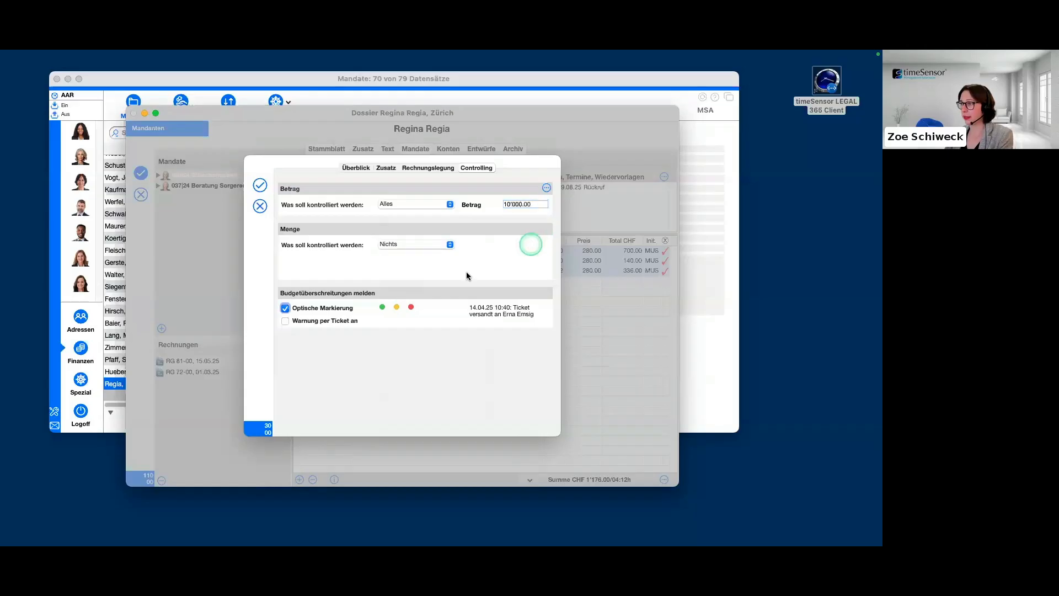
click(468, 269)
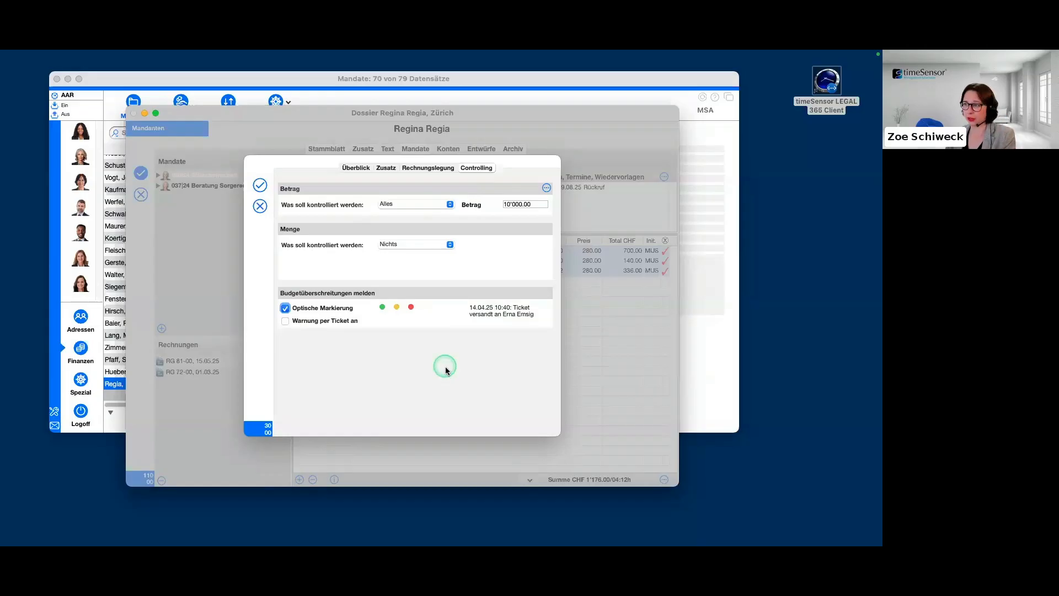
Set the Menge control to HONORAR and review the available quantity units and Sachbearbeiter, keeping the preset choices.
click(433, 246)
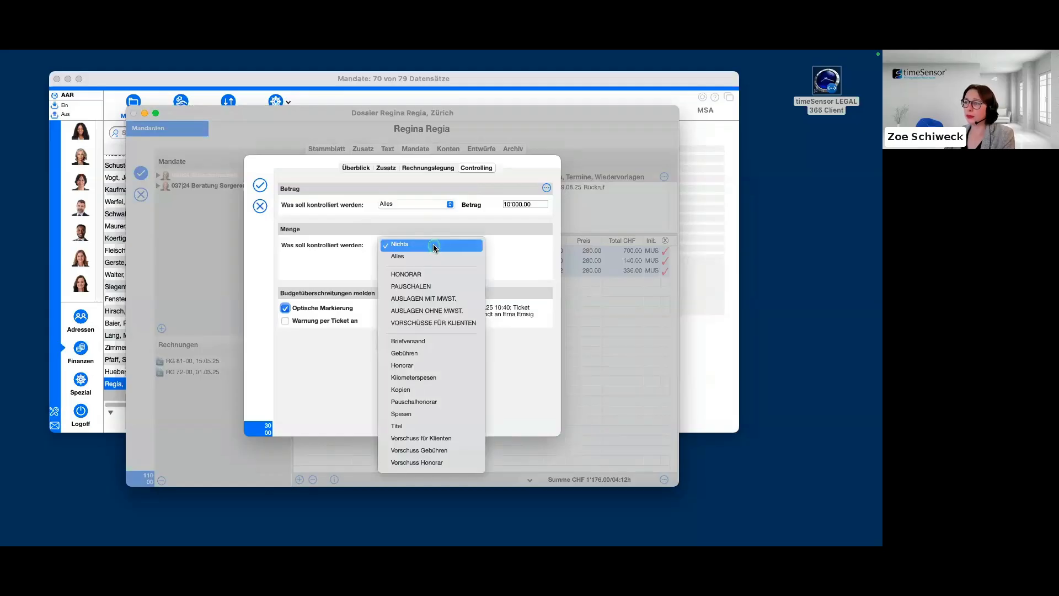
click(431, 257)
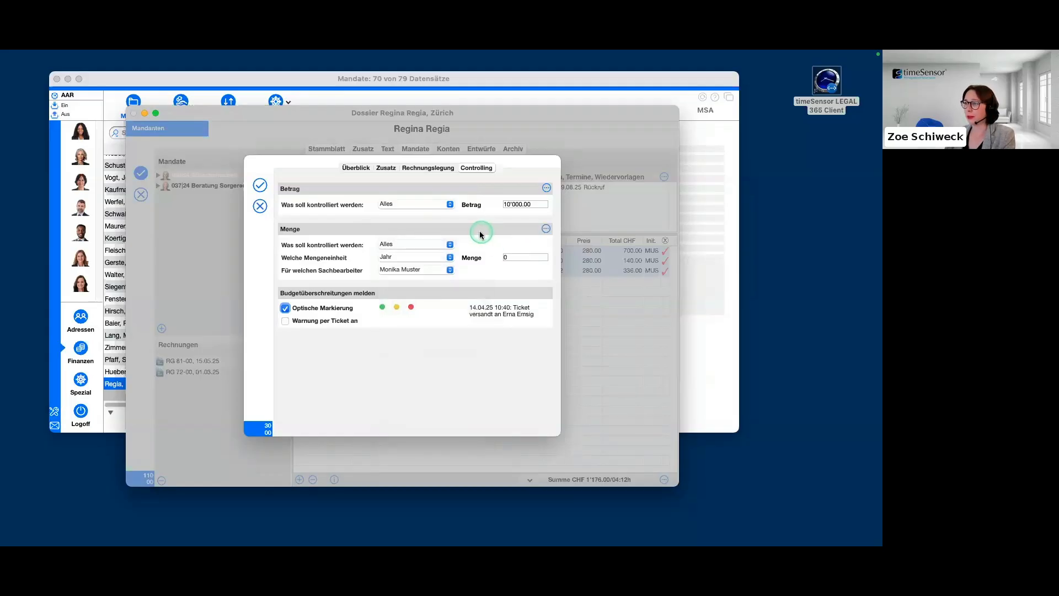
click(448, 244)
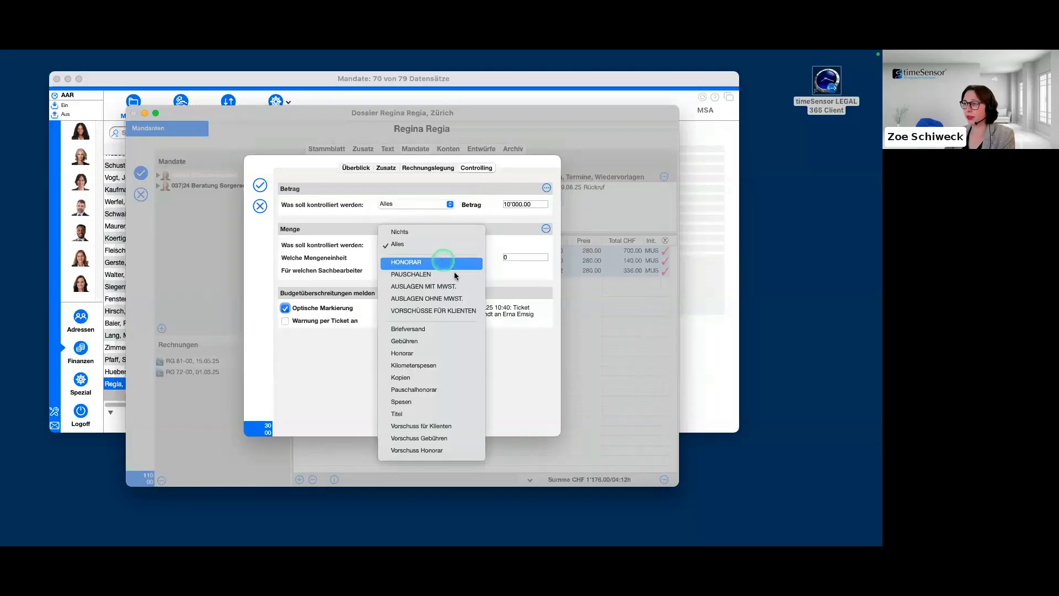
click(436, 264)
click(434, 257)
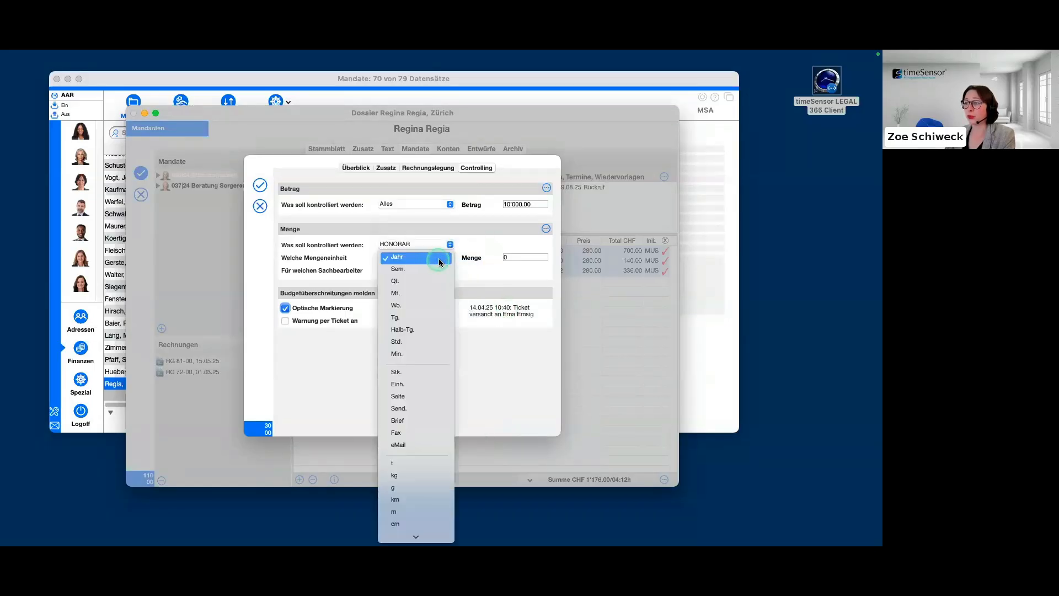
click(502, 275)
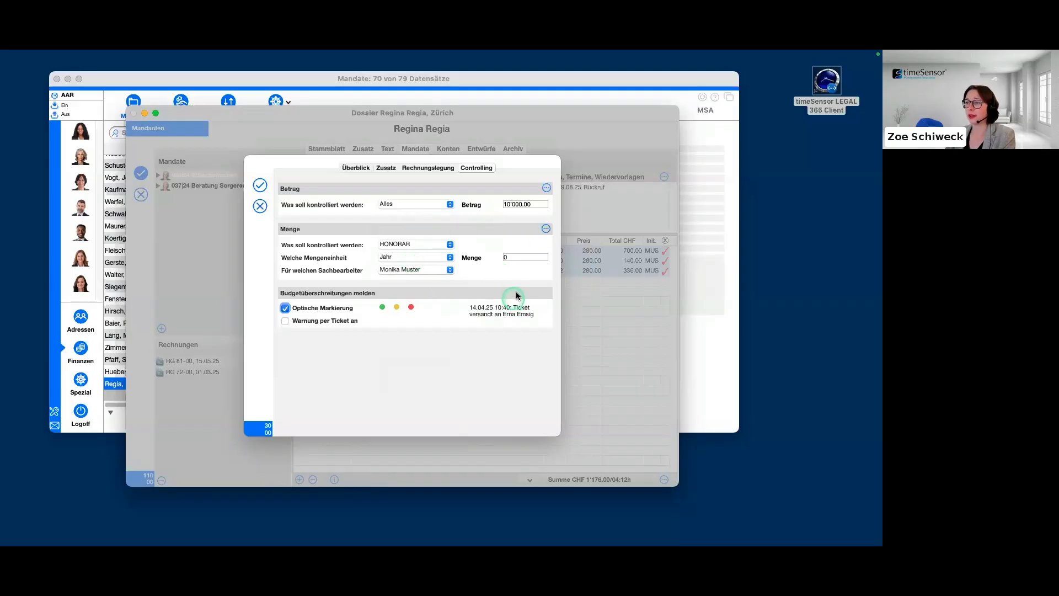
click(450, 269)
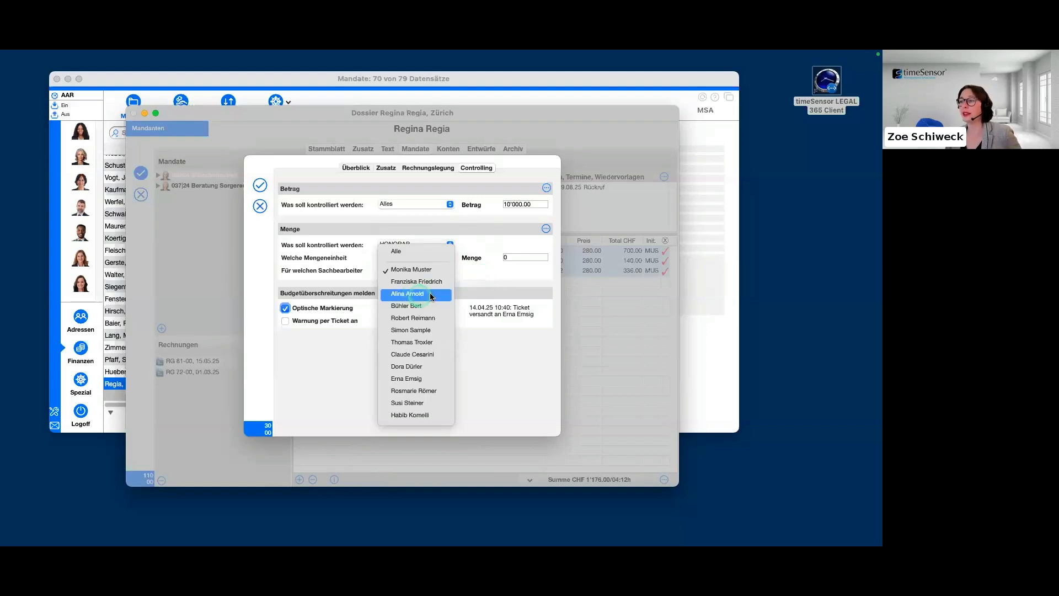
click(520, 282)
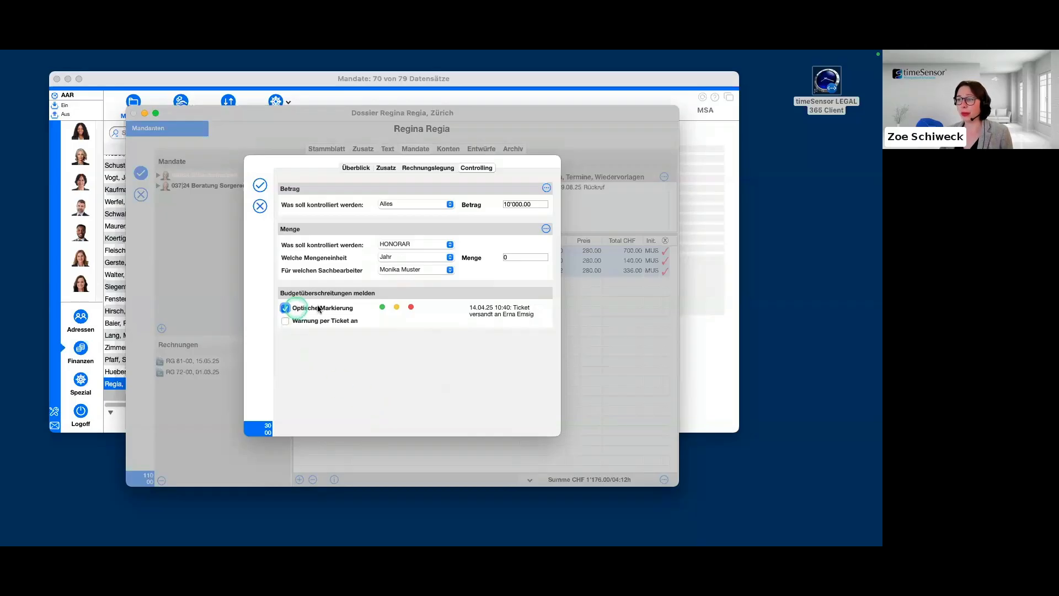
Enable Warnung per Ticket an for budget overruns and review the available recipients.
click(286, 320)
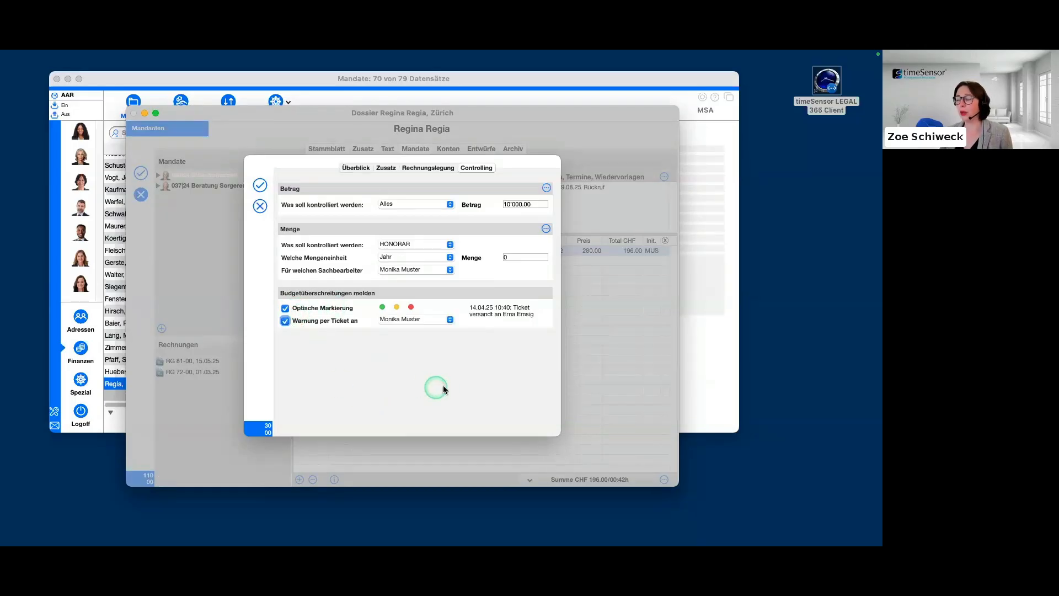
click(450, 319)
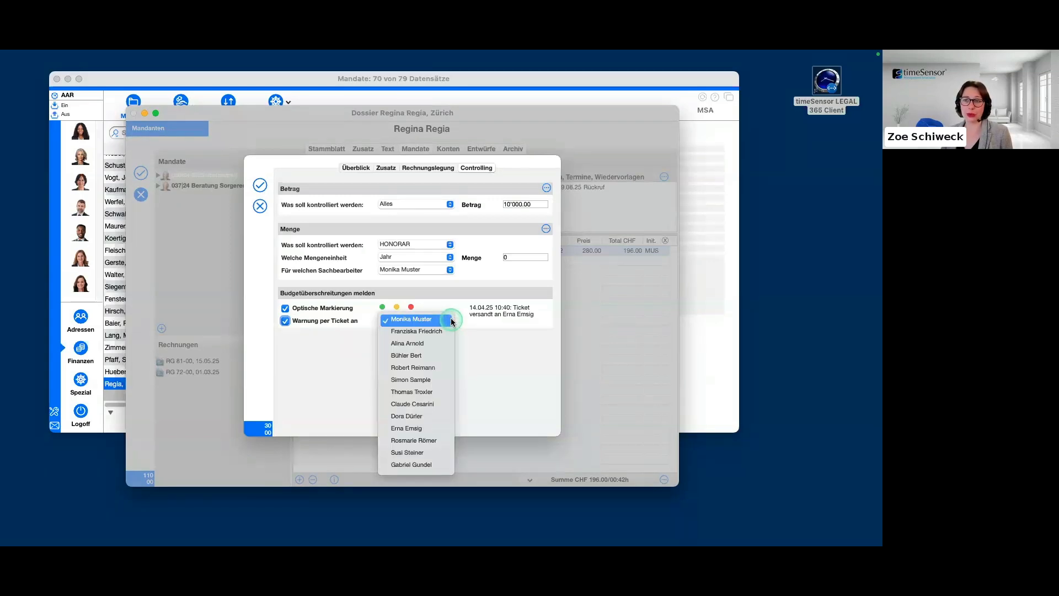
click(485, 117)
Return to the Überblick of the Erbschaftsstreit mandate and open the address selector for a new Verbundene Adresse.
double_click(265, 175)
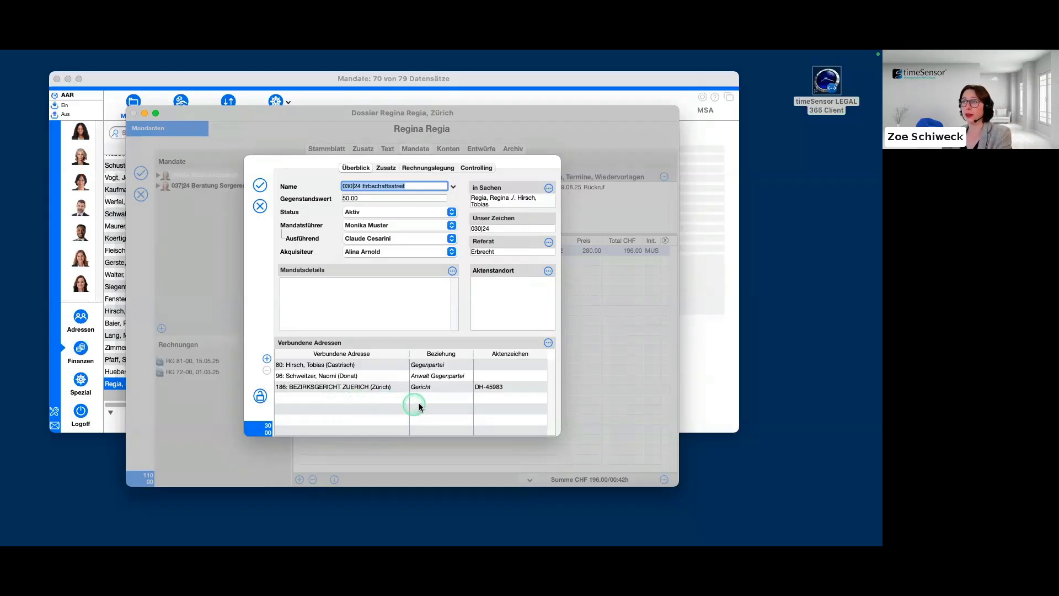
click(267, 361)
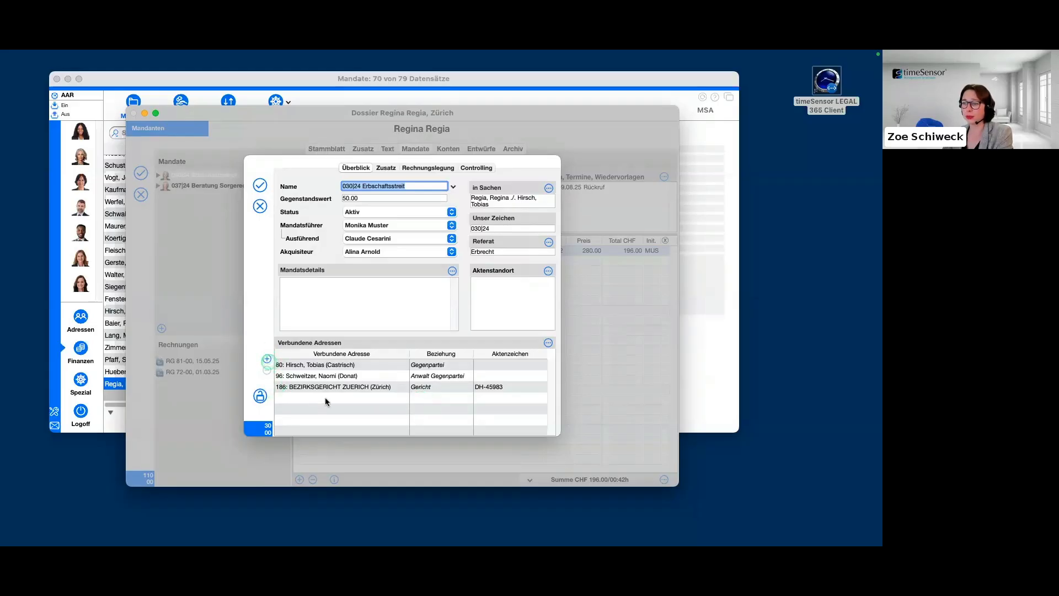
drag(515, 113, 407, 100)
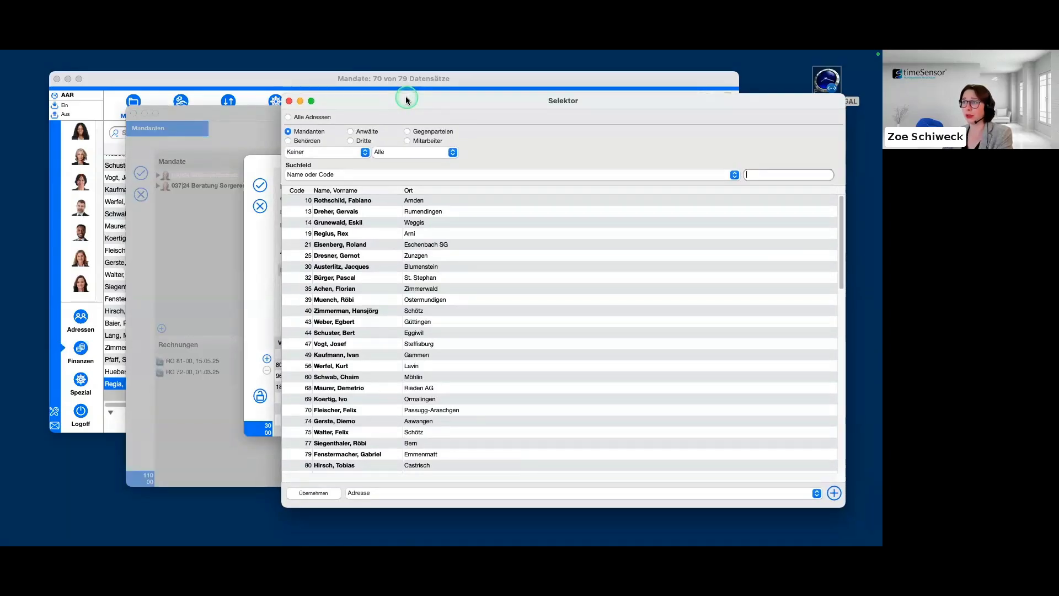
drag(406, 100, 393, 99)
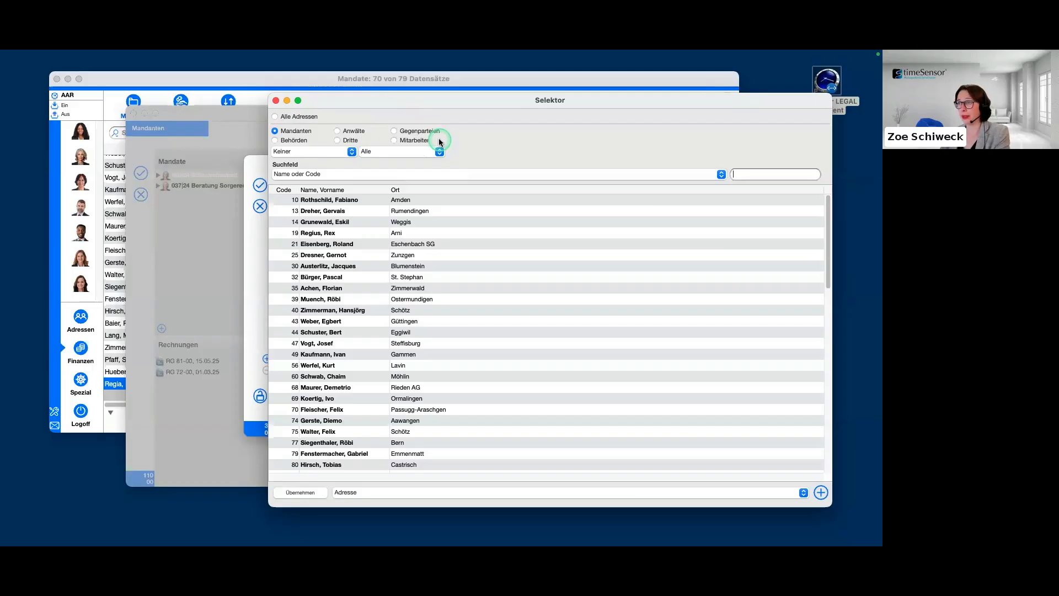
drag(471, 97, 610, 103)
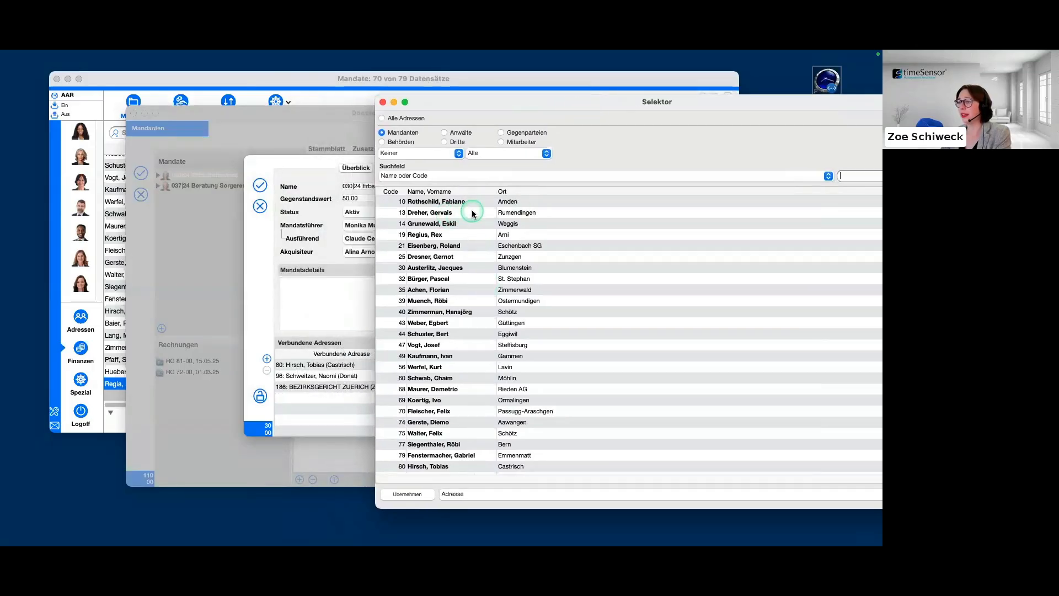
Filter the addresses to Dritte and link the contact from Oberhünigen to the mandate as Zahlstelle.
click(444, 141)
drag(481, 101, 571, 84)
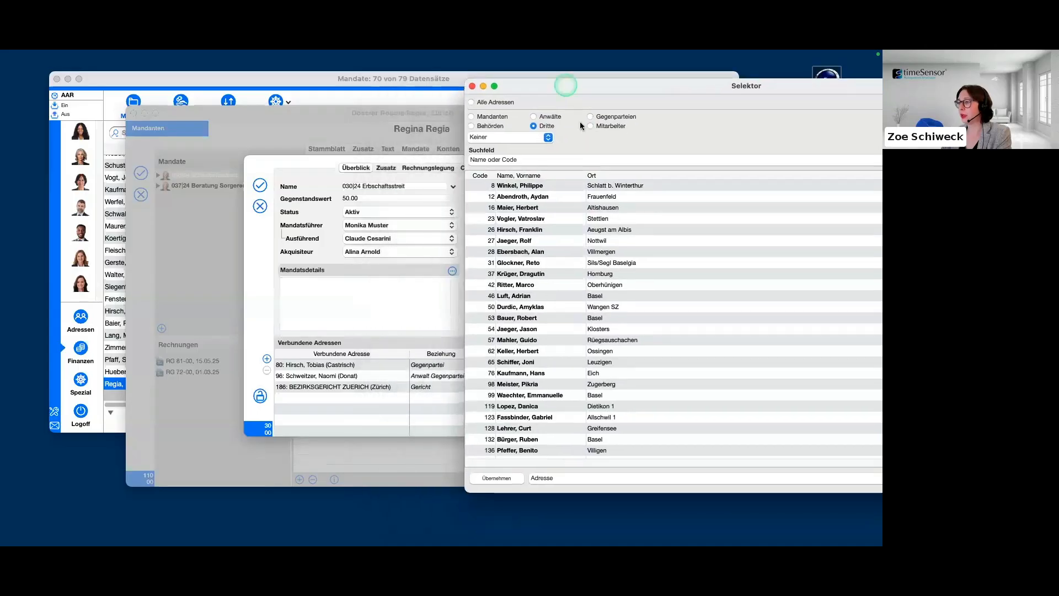
click(549, 285)
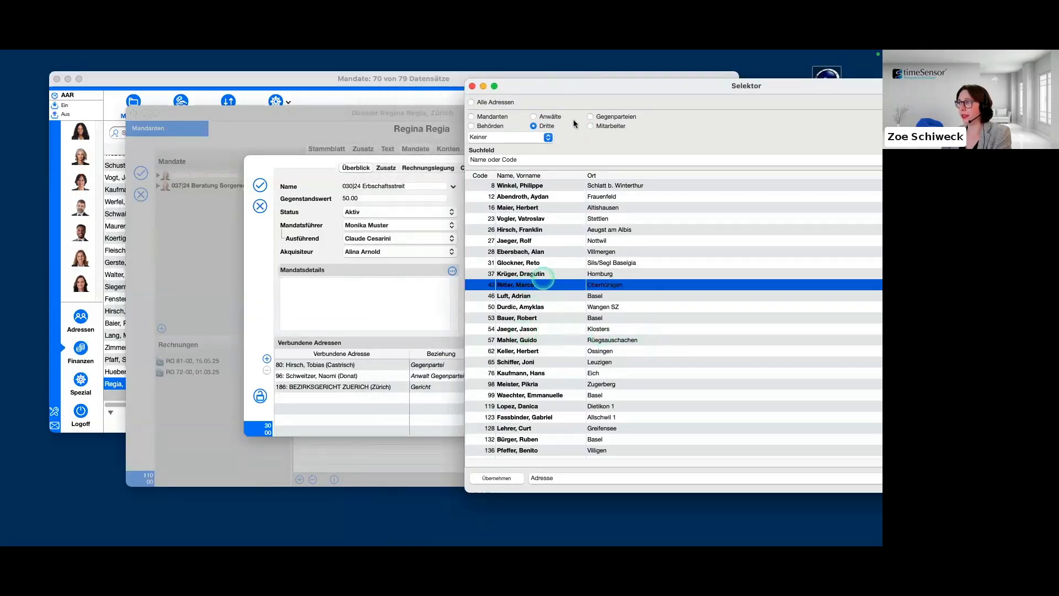
drag(560, 87, 451, 95)
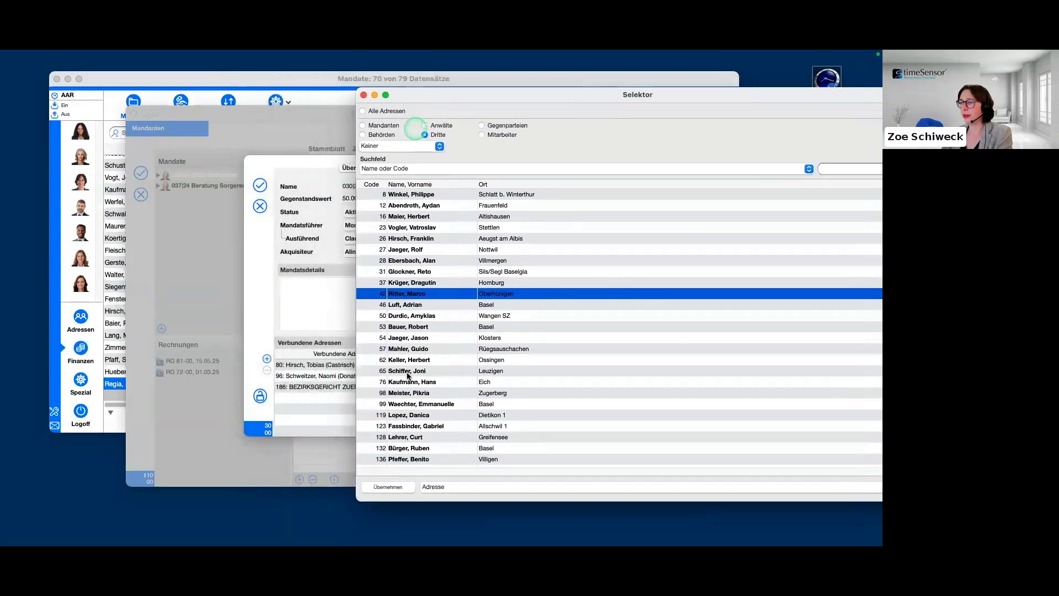
click(304, 396)
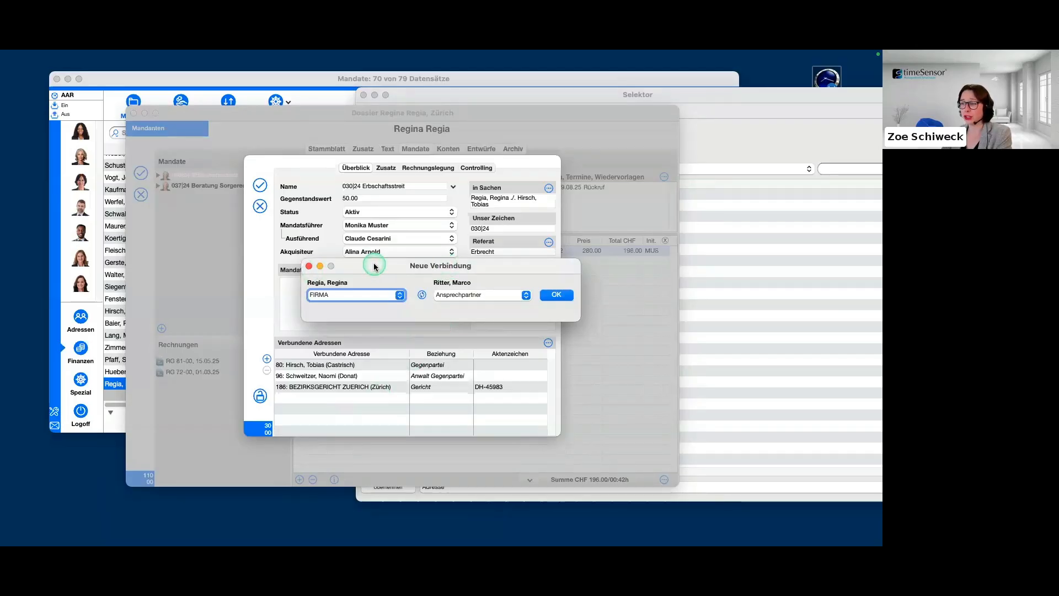
click(523, 297)
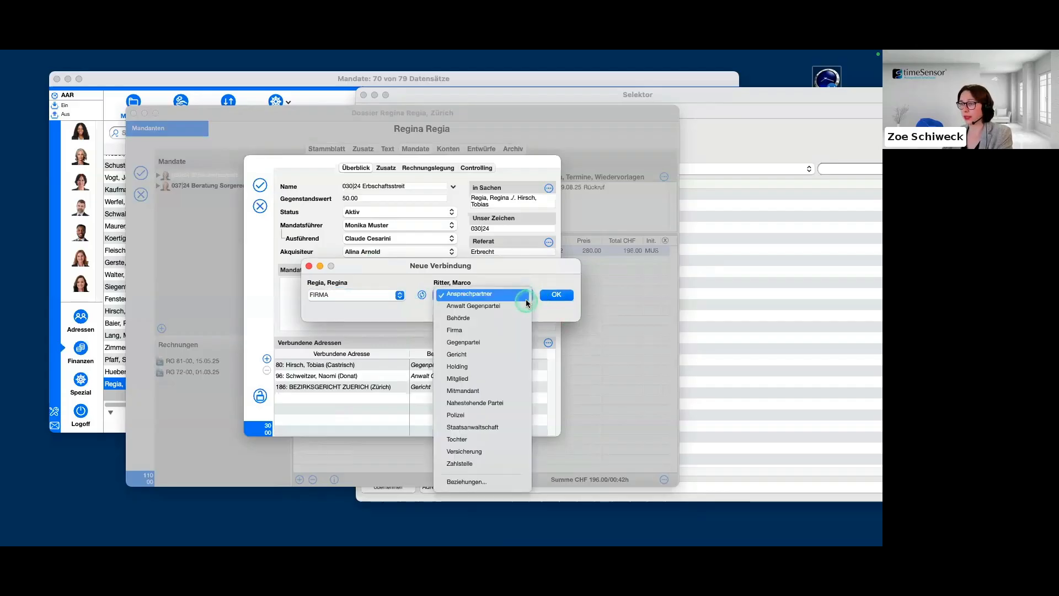
click(493, 463)
click(564, 296)
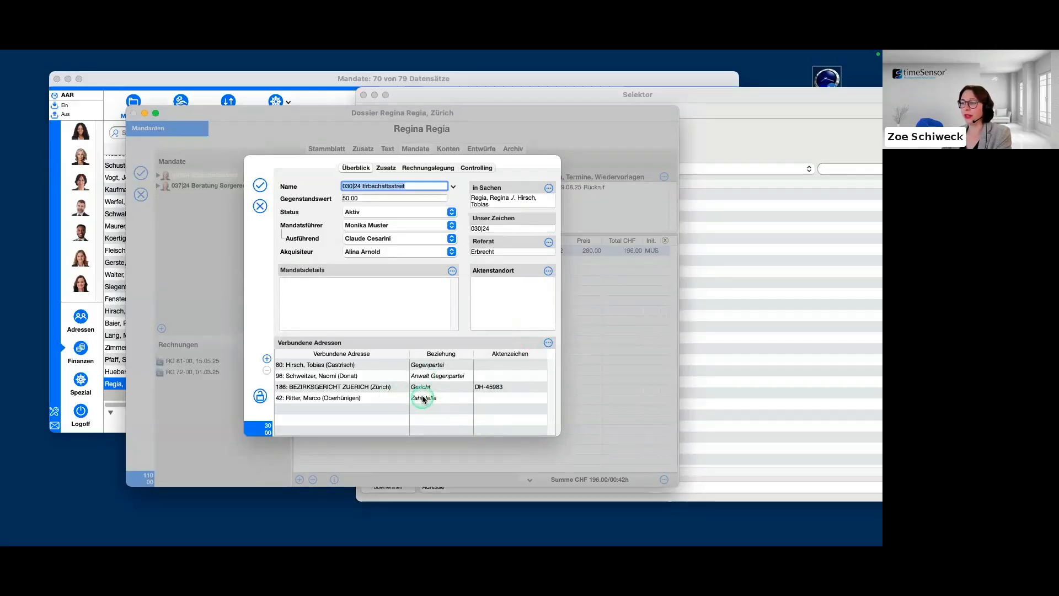
Review the available Beziehung types for the linked Zahlstelle address without changing the relationship.
click(461, 397)
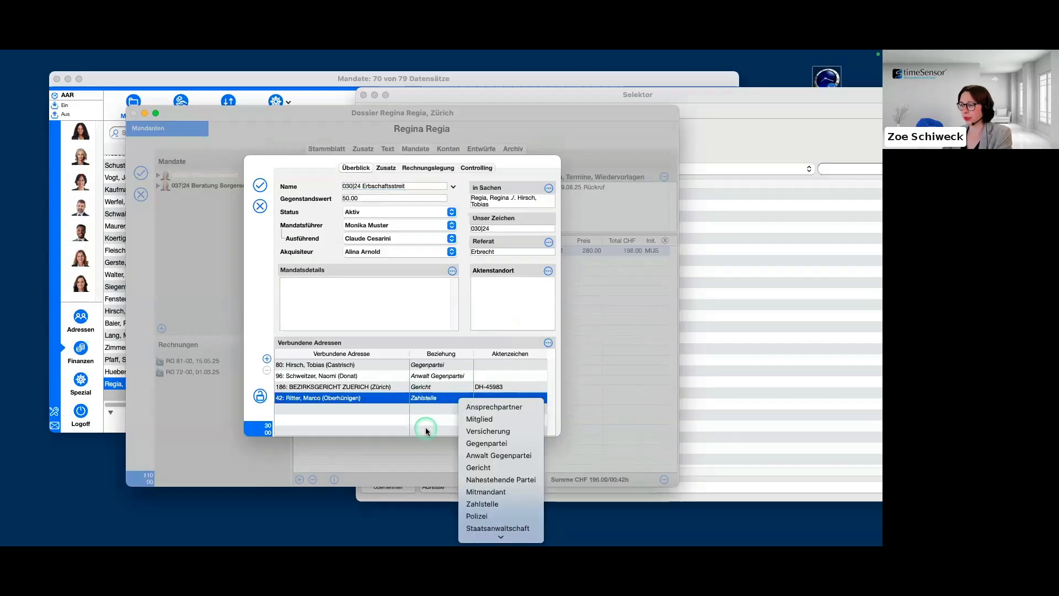
scroll(488, 429, down, 3)
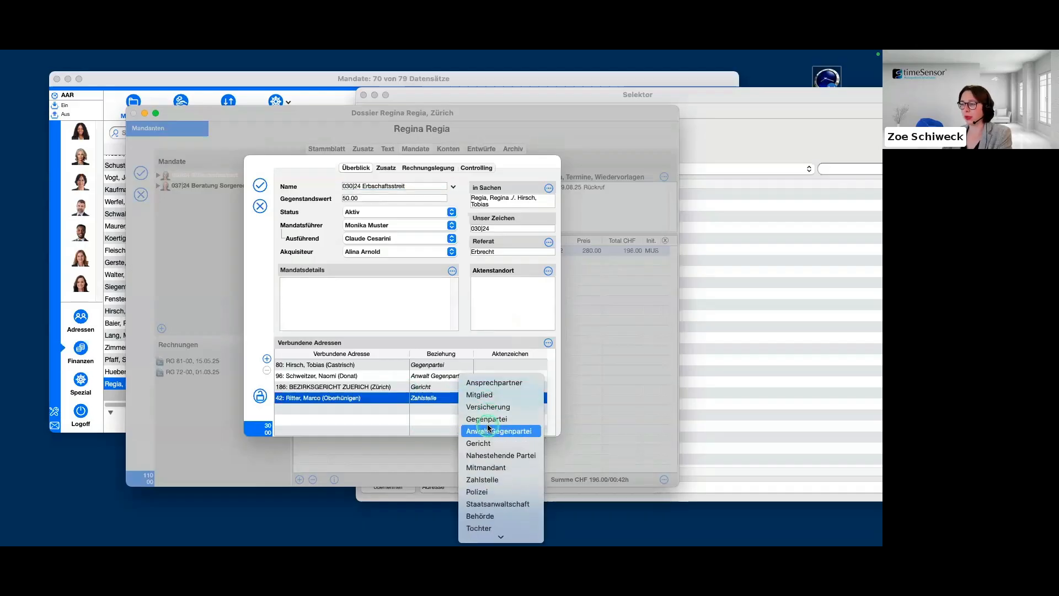
click(398, 414)
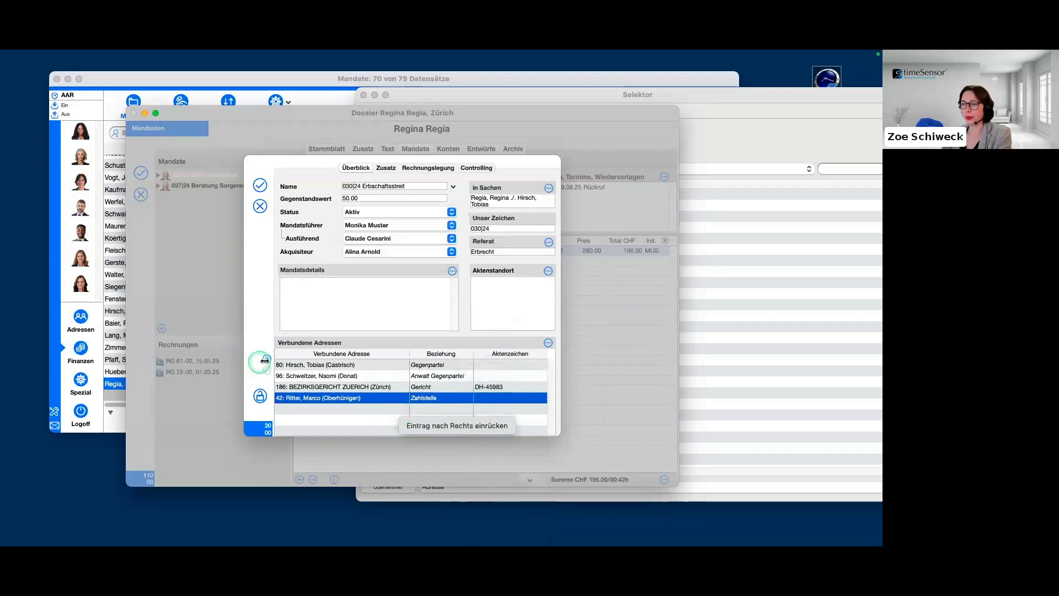
Reopen the address selector for another Verbundene Adresse and search the Dritte addresses for "versicherung".
click(267, 359)
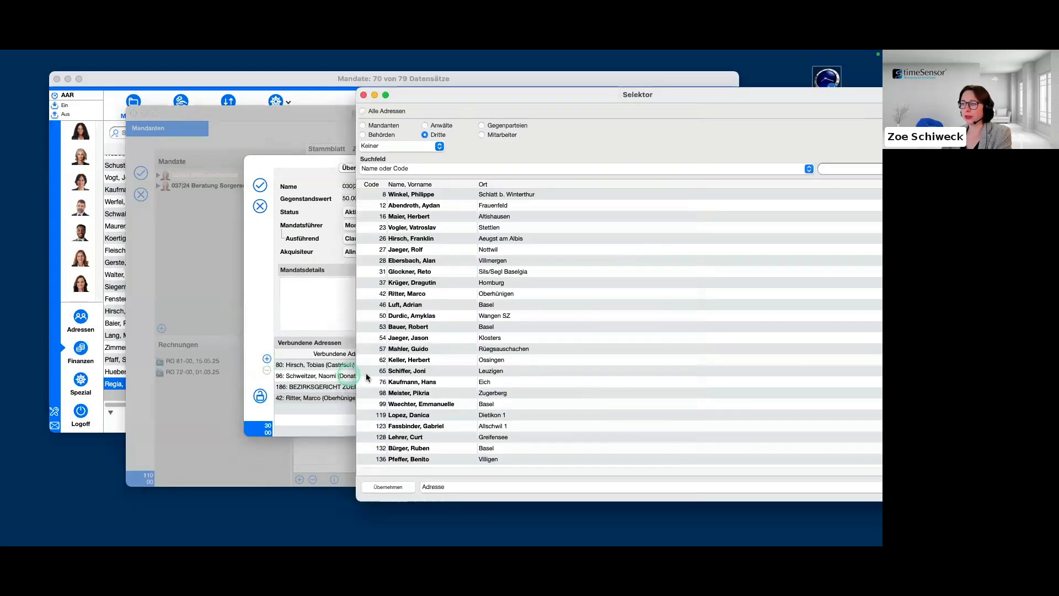
click(540, 97)
drag(539, 97, 392, 102)
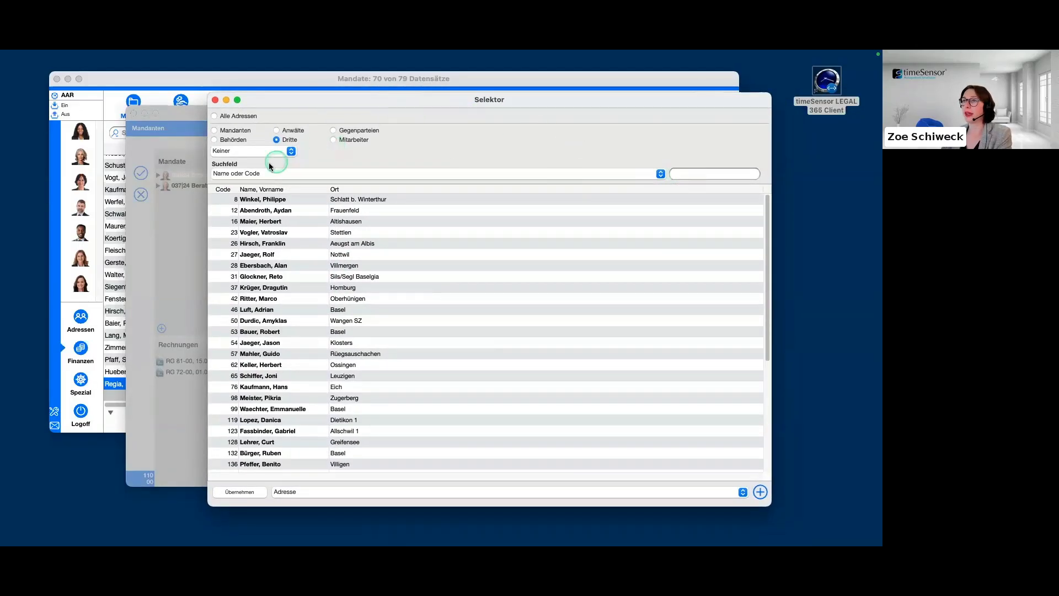
click(695, 173)
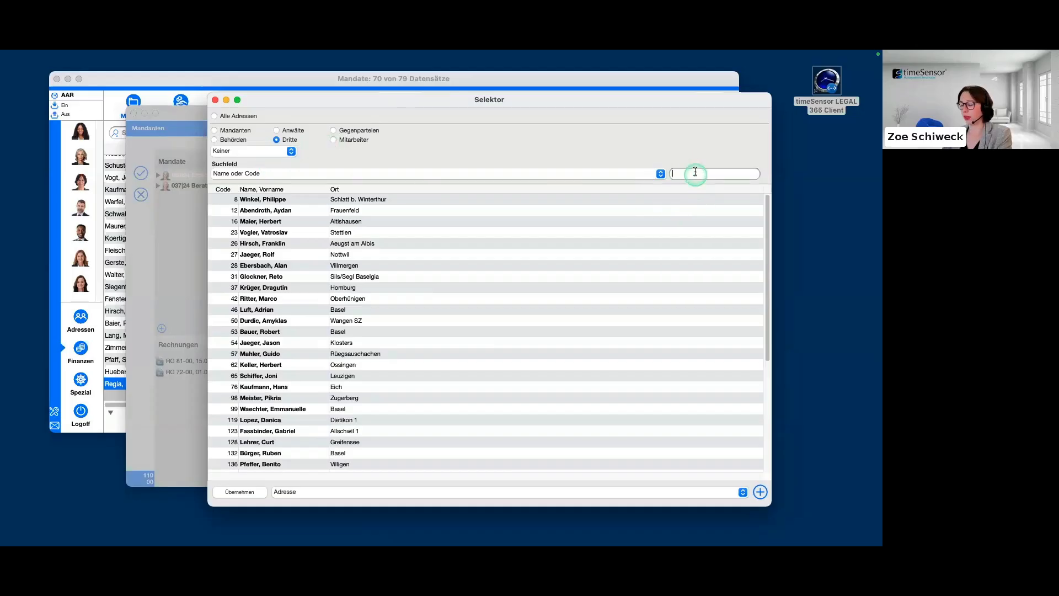
text(versicherun)
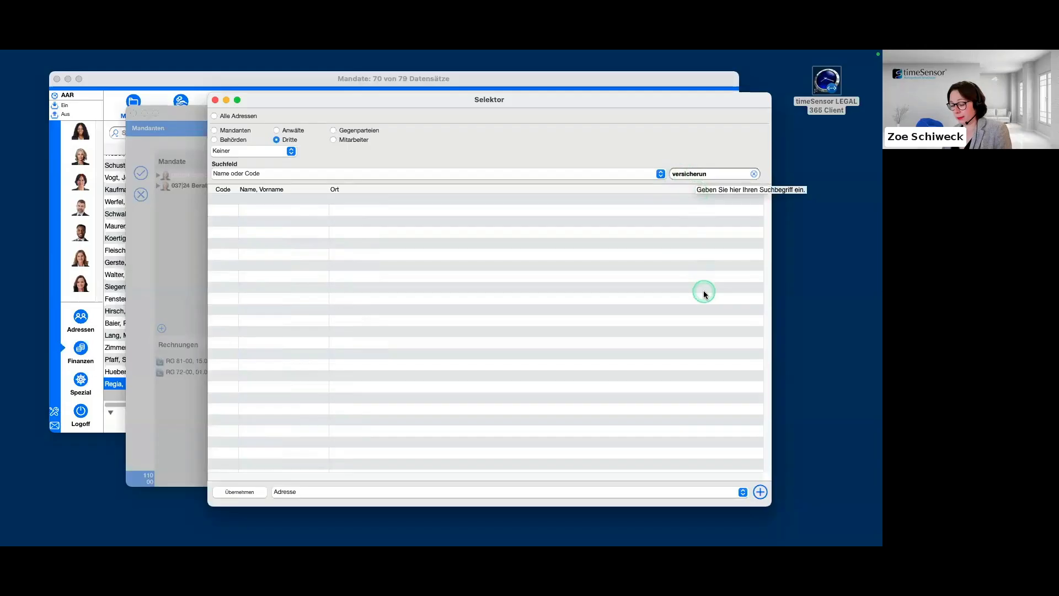
text(g)
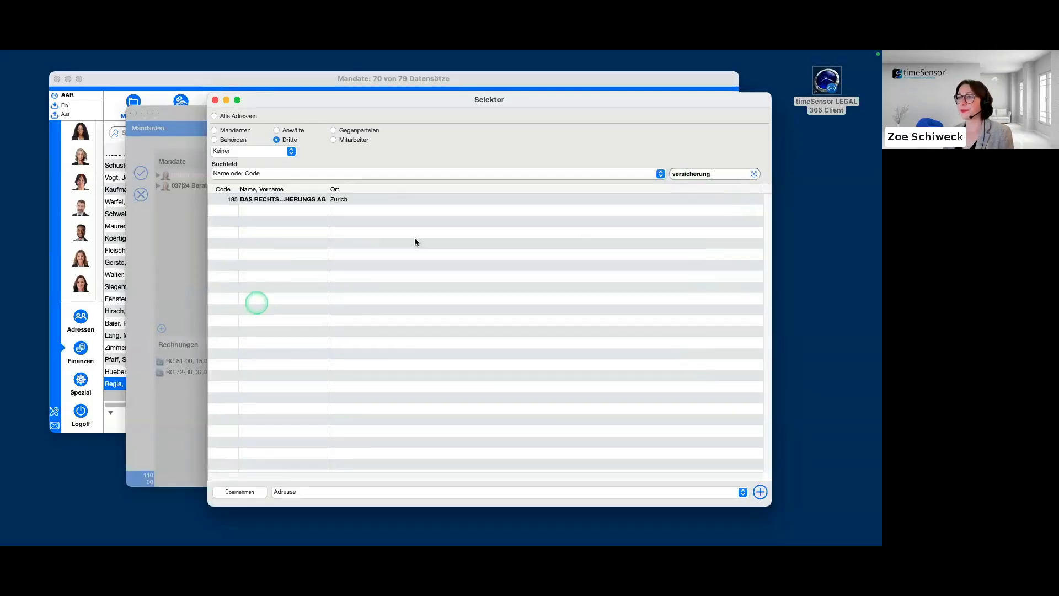
Link DAS RECHTSSCHUTZ VERSICHERUNGS AG to the Erbschaftsstreit mandate with the relationship Versicherung.
drag(369, 103, 436, 104)
drag(395, 189, 510, 193)
drag(432, 101, 678, 82)
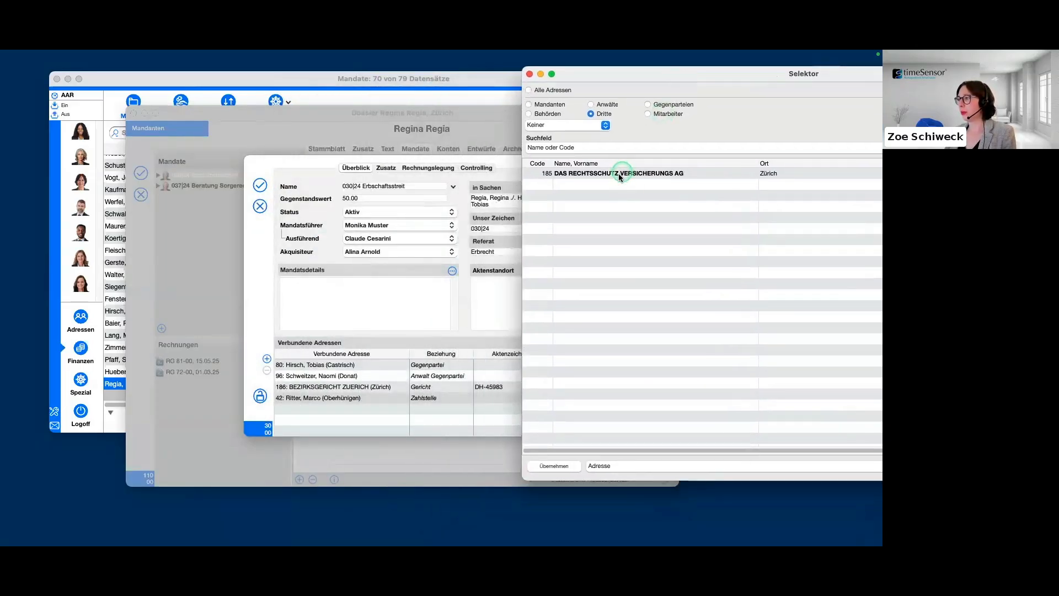
drag(621, 173, 325, 418)
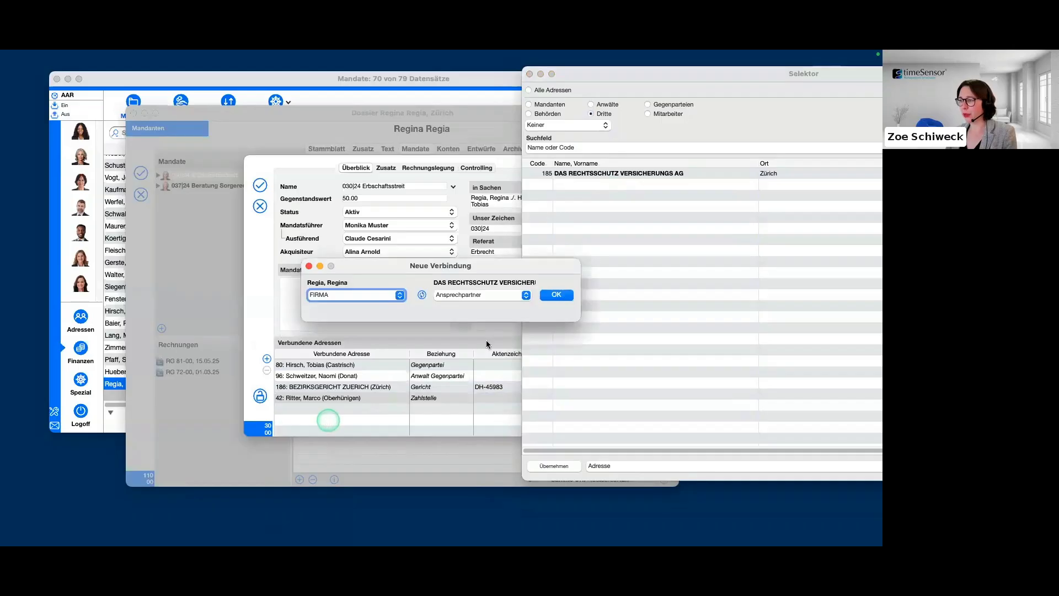
click(526, 296)
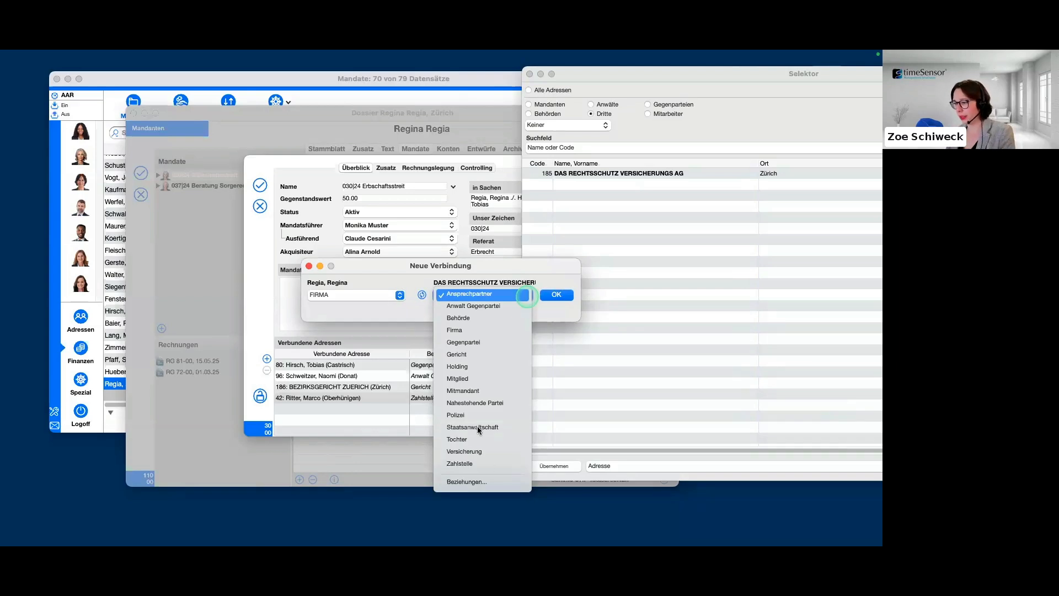
click(489, 451)
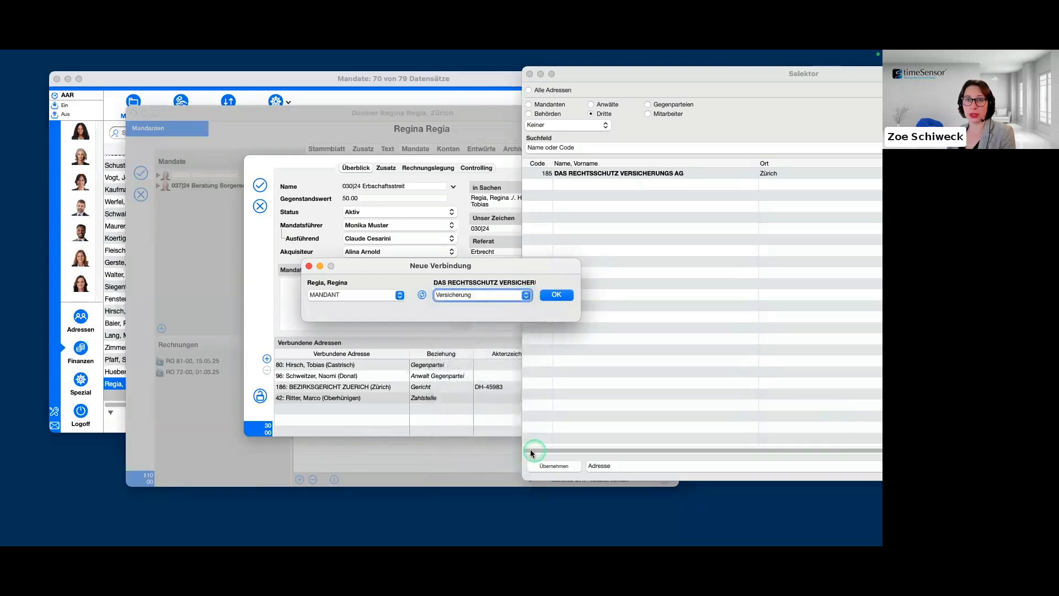
click(558, 296)
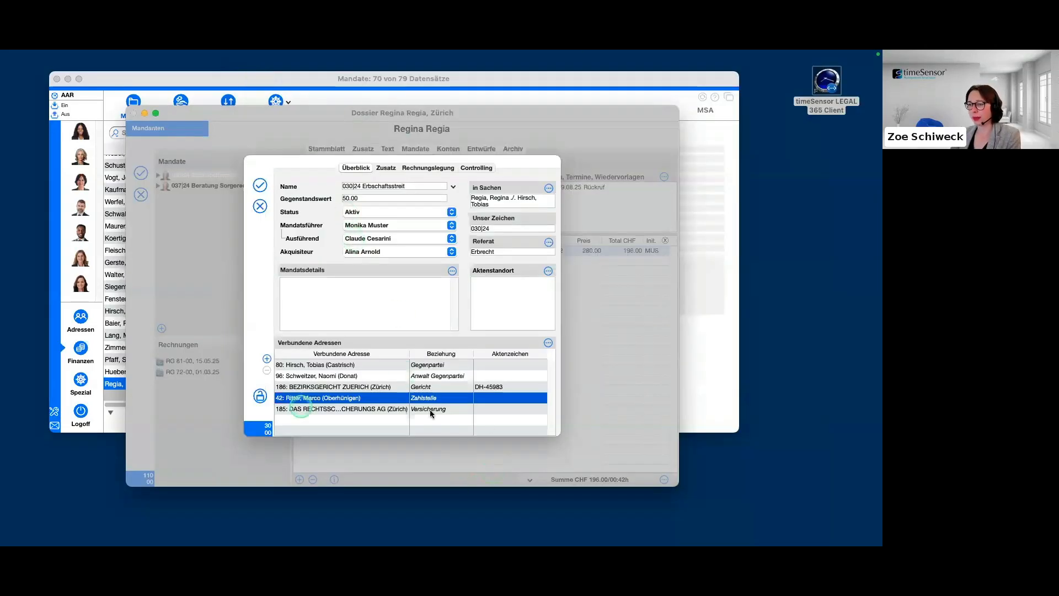
Enter the Schadennummer for the linked insurance company and save the mandate.
click(349, 425)
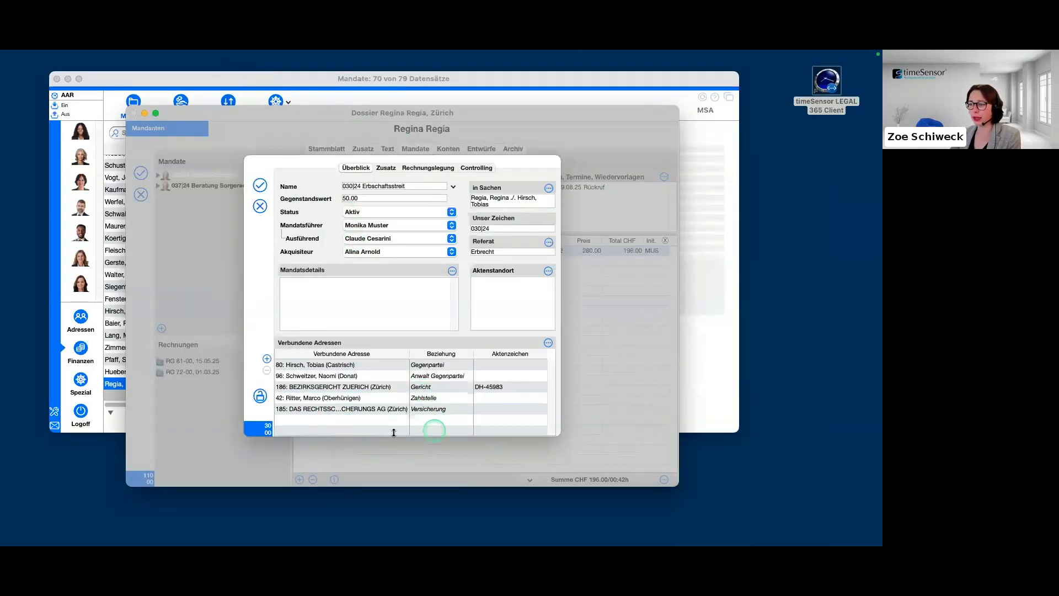
click(363, 420)
click(362, 409)
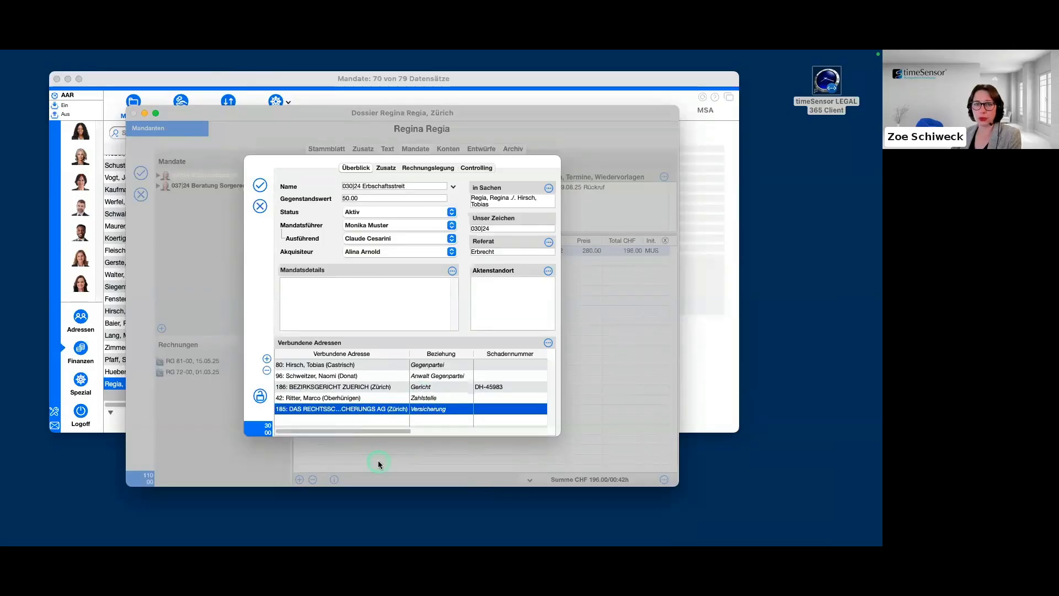
click(536, 424)
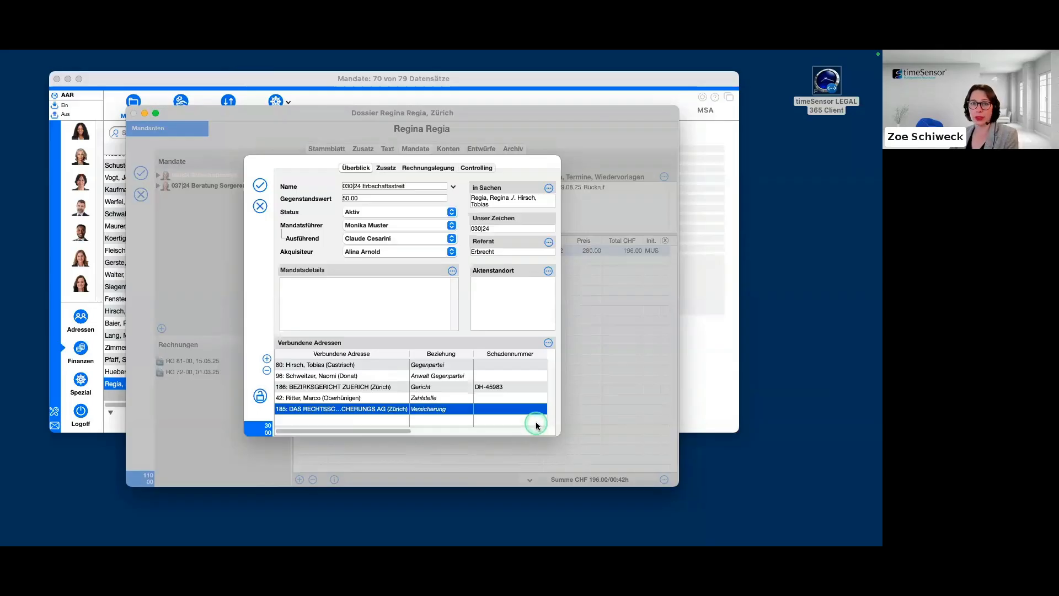
click(503, 410)
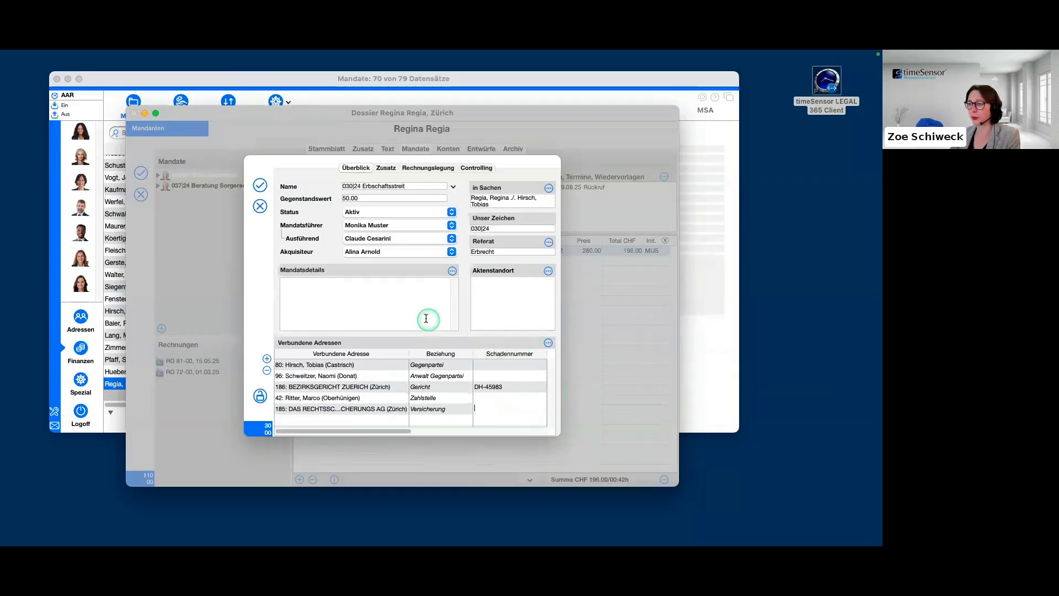
click(503, 413)
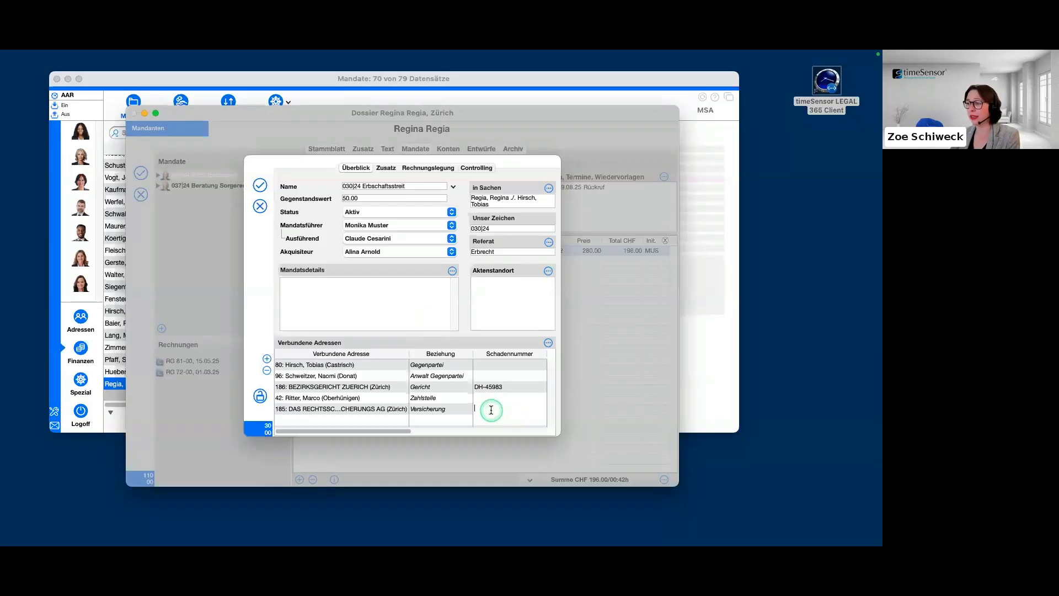
click(491, 410)
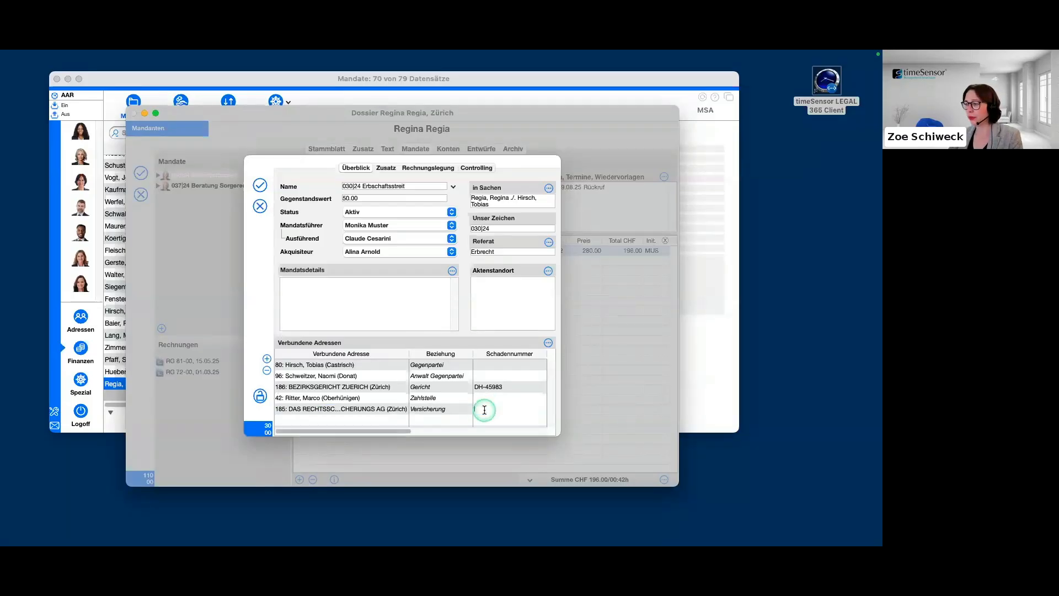
text(D12345)
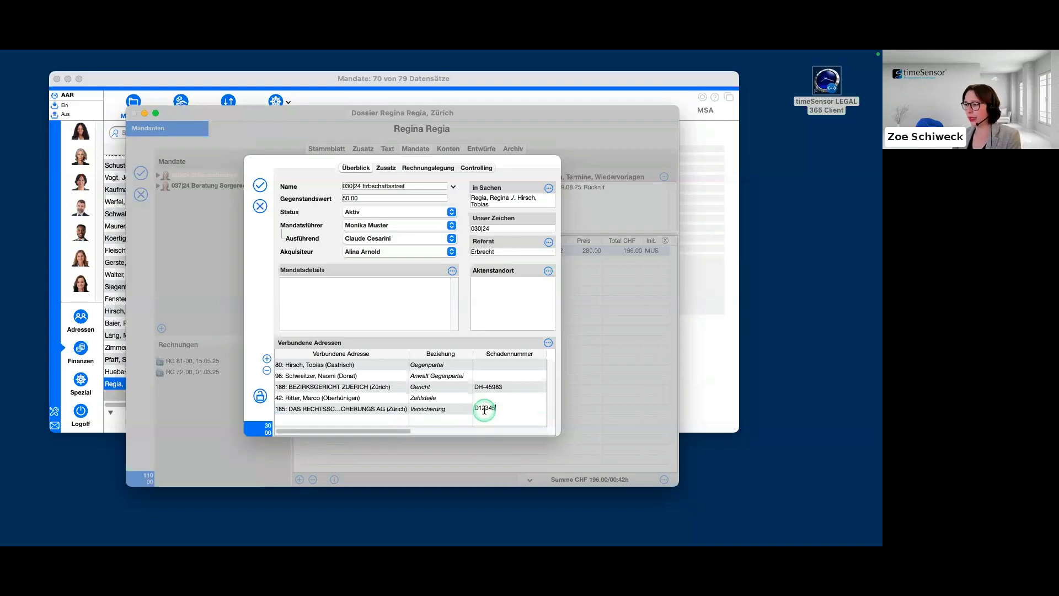
click(451, 429)
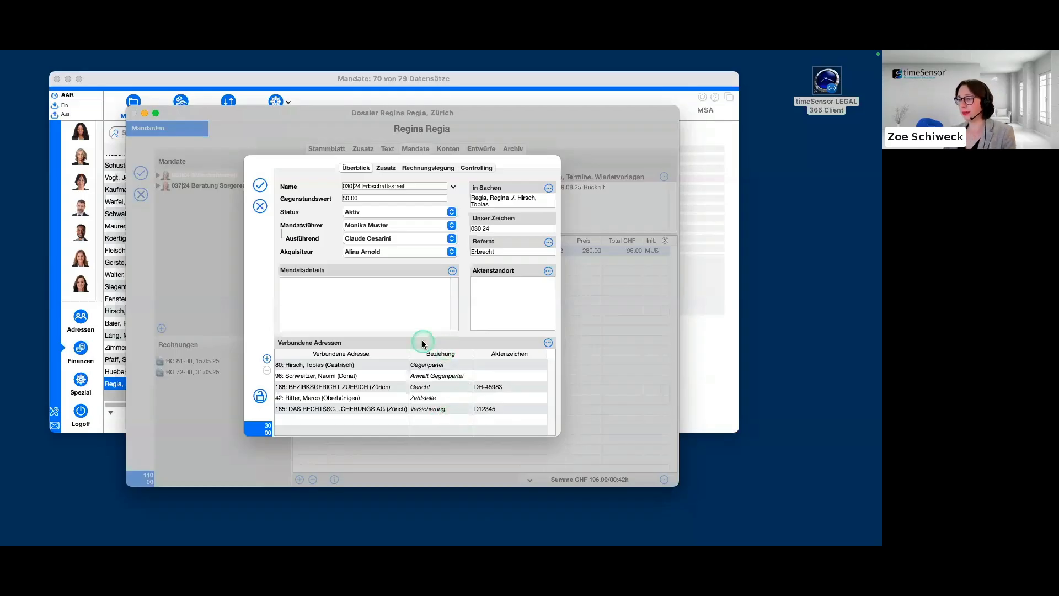
click(259, 187)
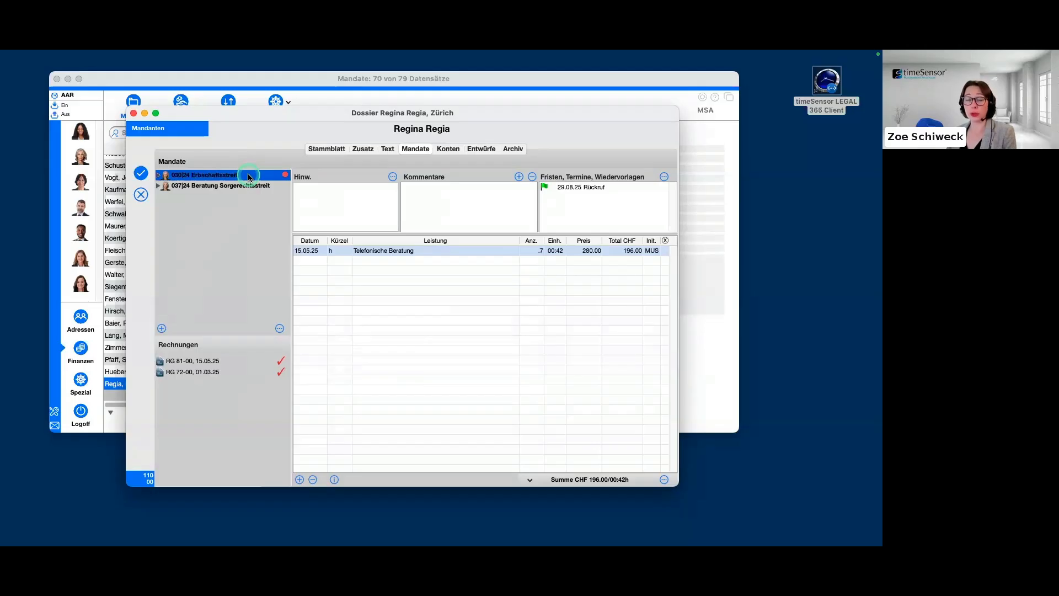
Reopen the Erbschaftsstreit mandate, review the Timesheet choices in its Rechnungslegung settings, and save it with the preset choices.
click(219, 306)
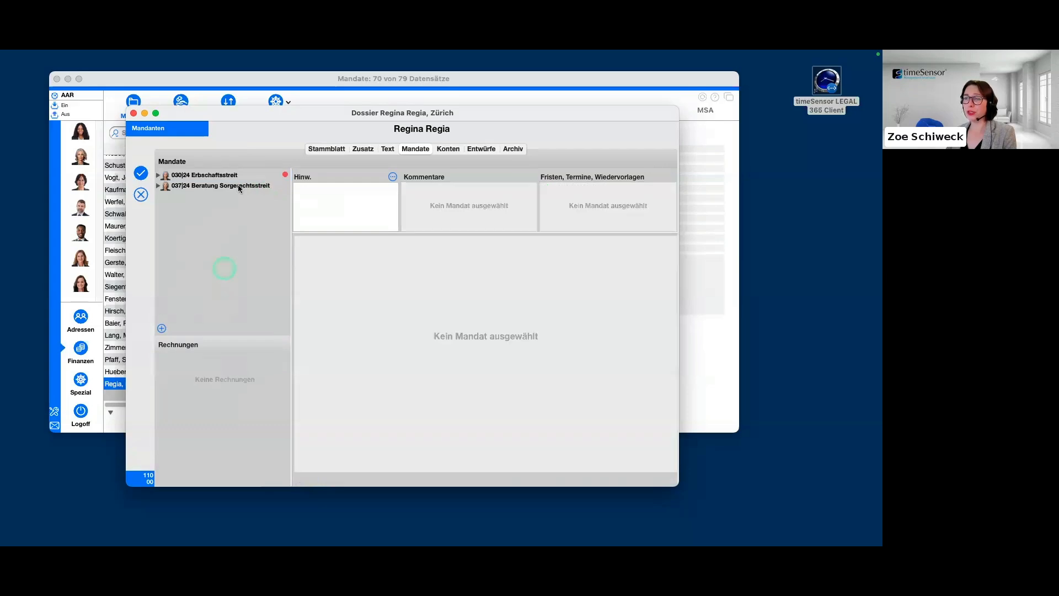
click(231, 175)
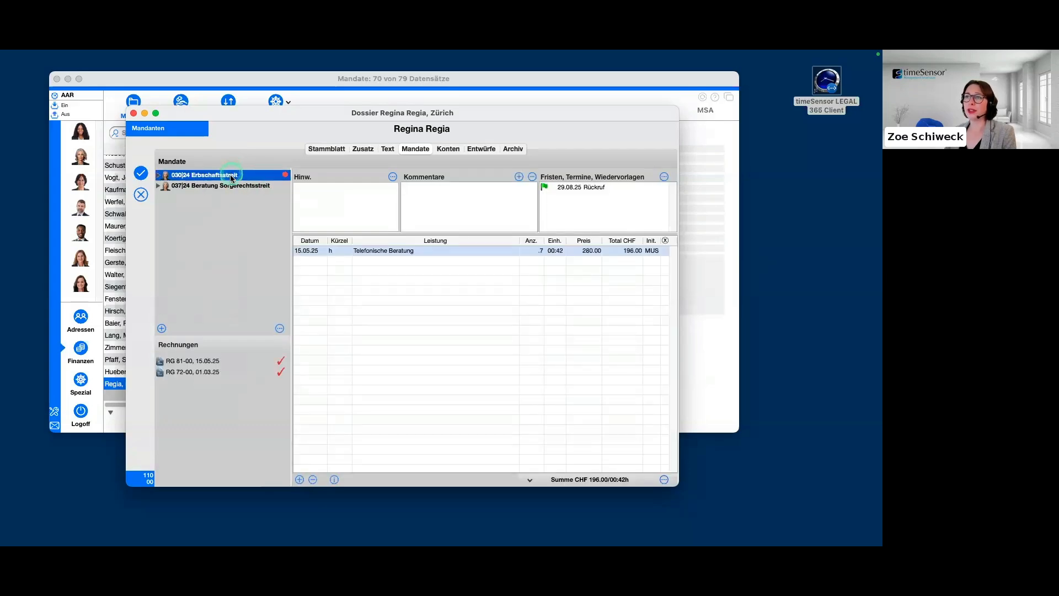
double_click(231, 176)
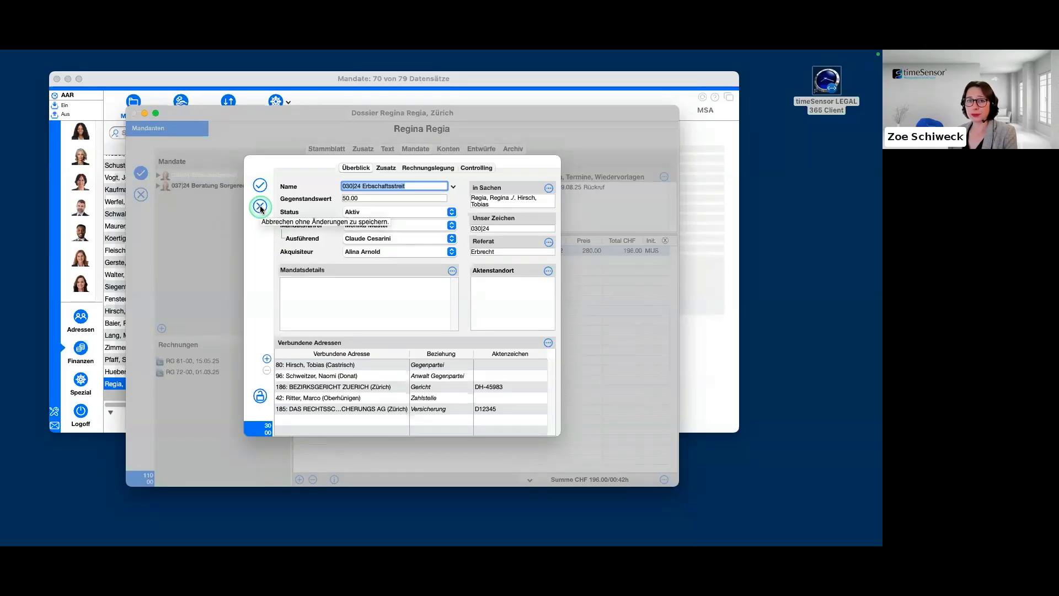
click(426, 169)
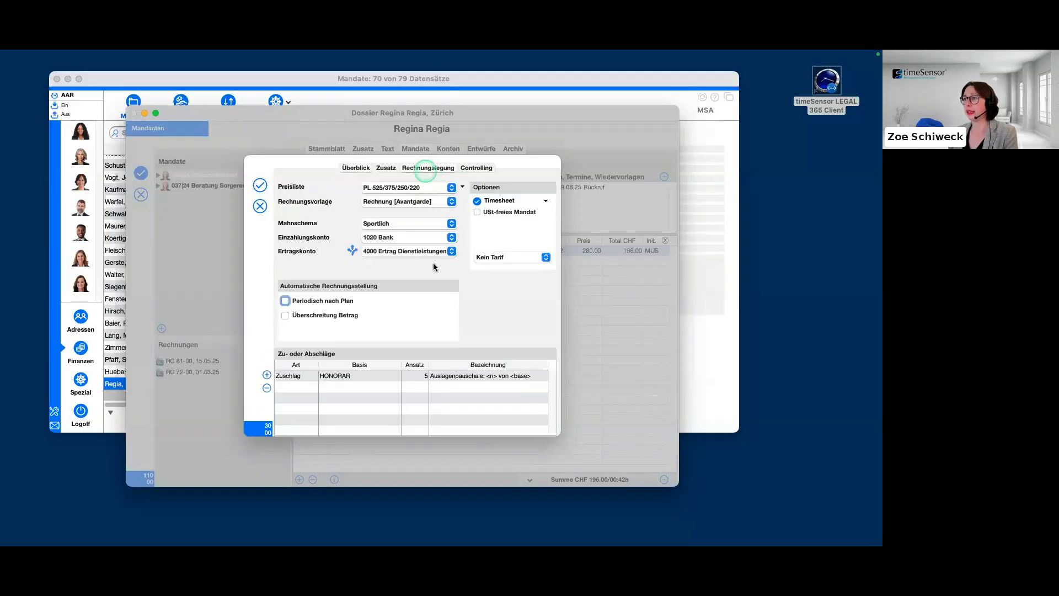
click(546, 202)
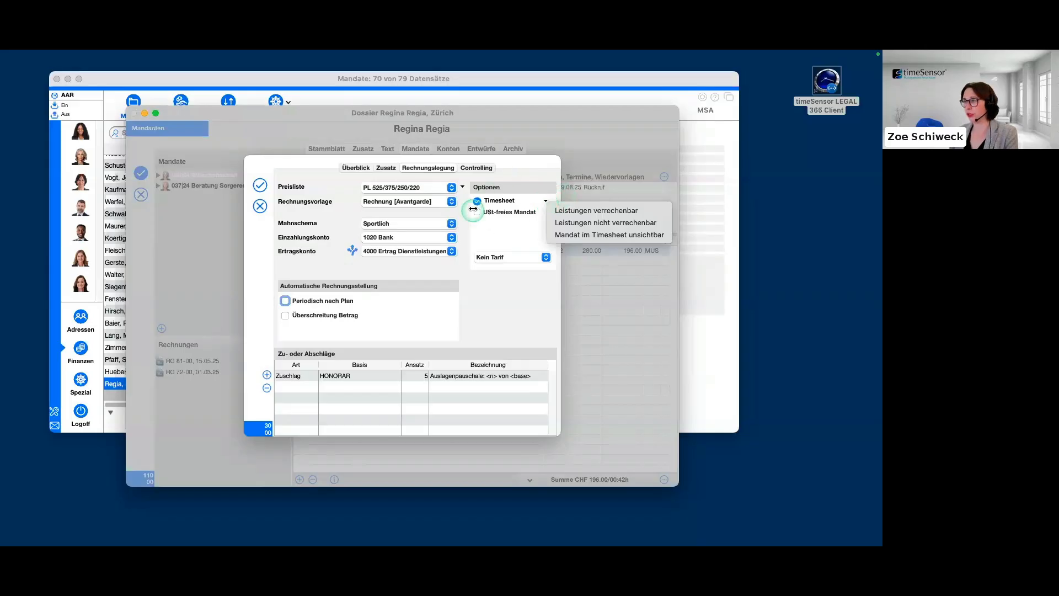
click(514, 234)
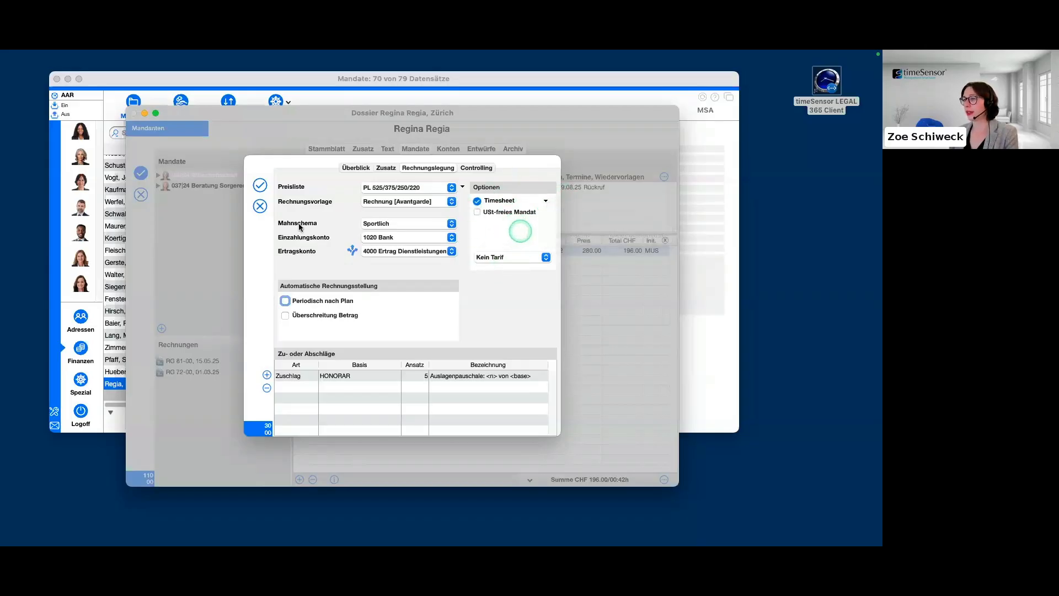
click(260, 186)
Open the Beratung Sorgerechtsstreit mandate, review the Timesheet choices in its Rechnungslegung settings, and save it with the preset choices.
double_click(221, 186)
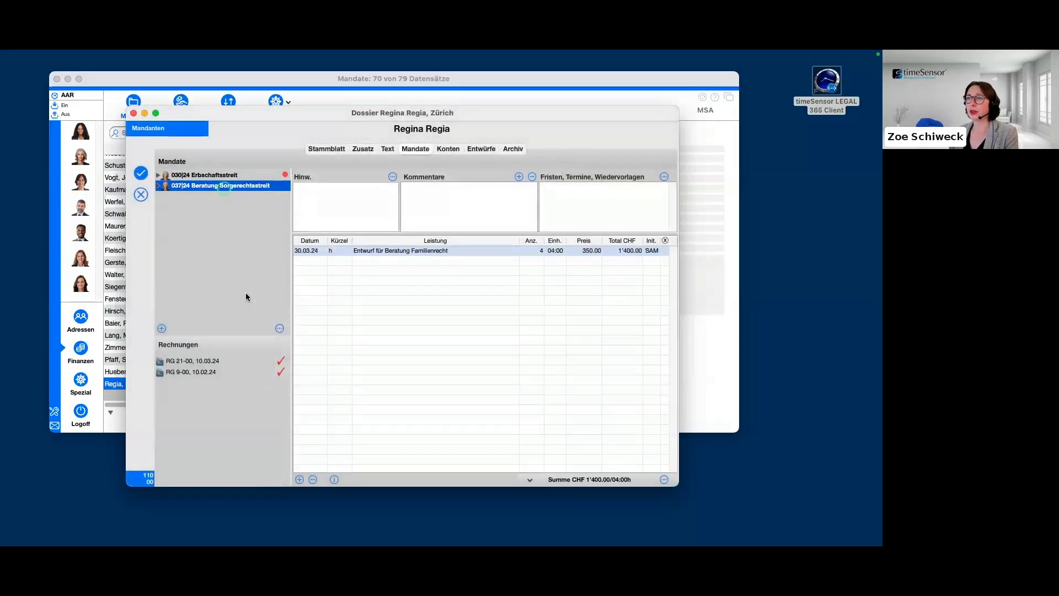
click(428, 167)
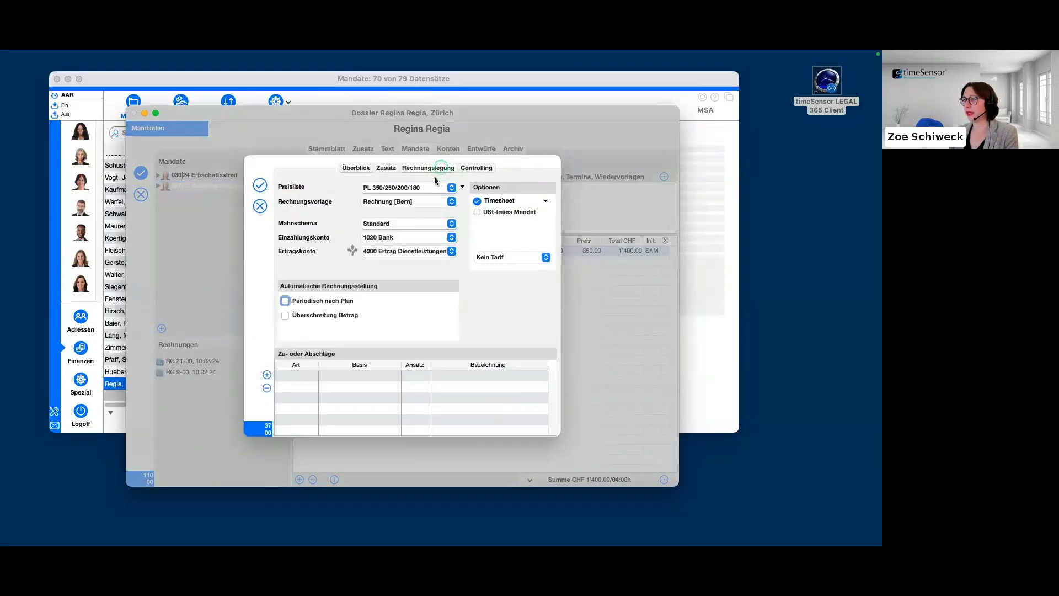
click(547, 201)
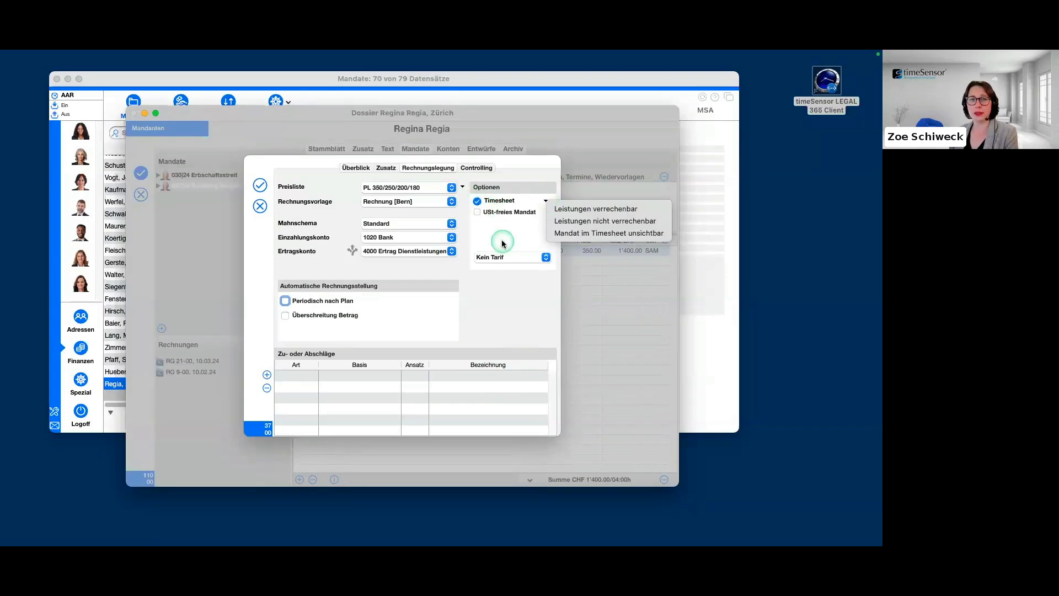
click(263, 186)
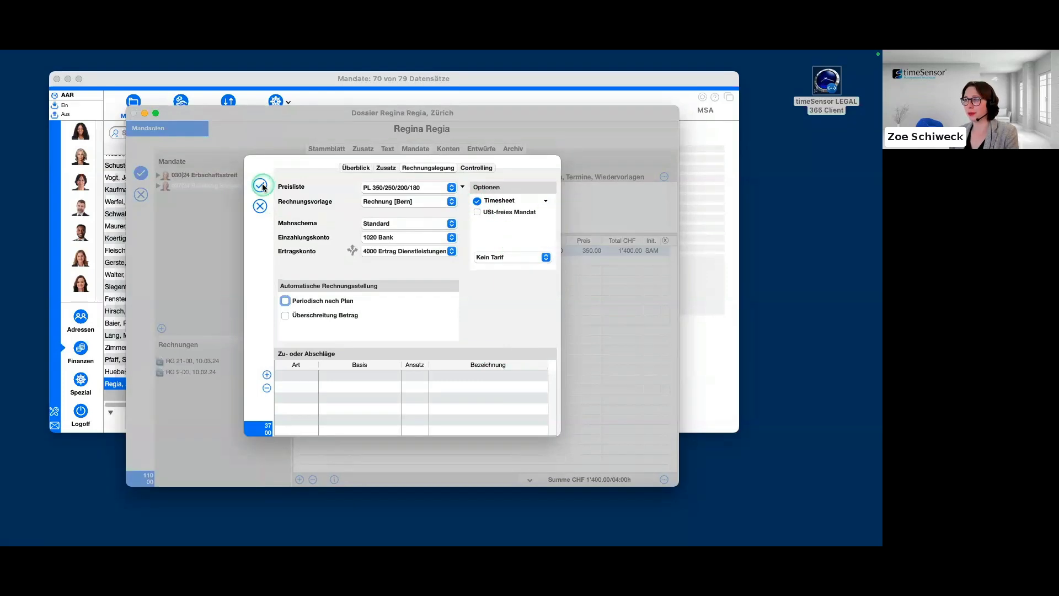
Create a new mandate in the client's dossier, assign an employee as Ausführend, and name it "Abrechnung" after the preset number.
drag(398, 114, 386, 112)
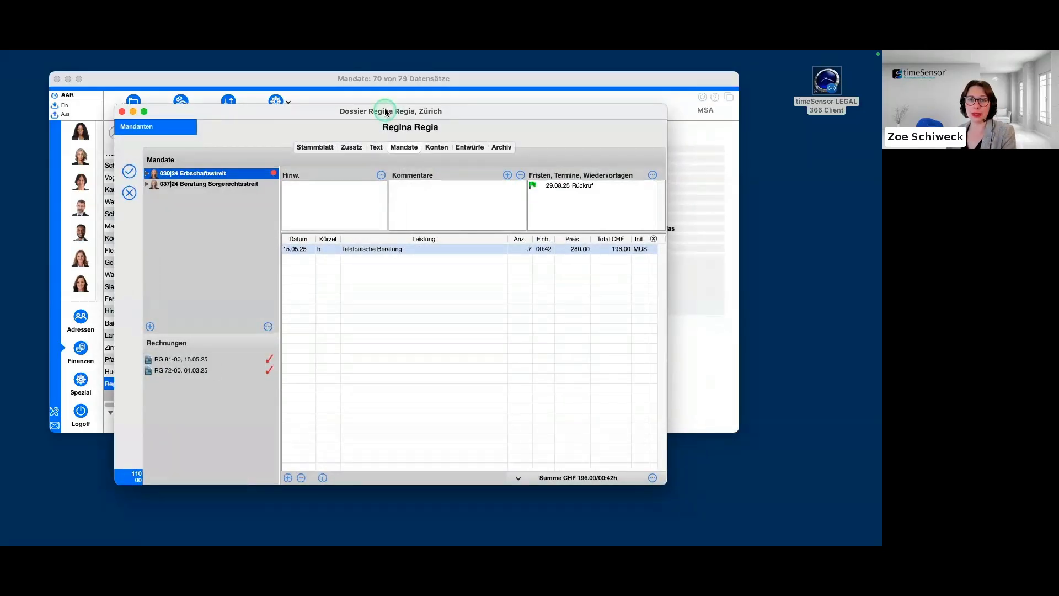
click(149, 327)
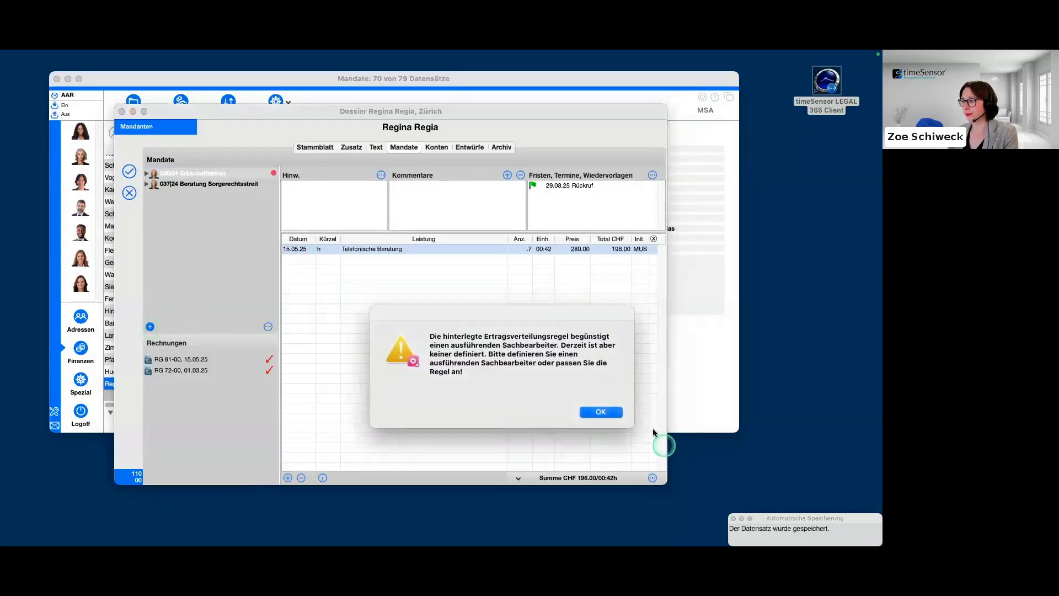
click(600, 413)
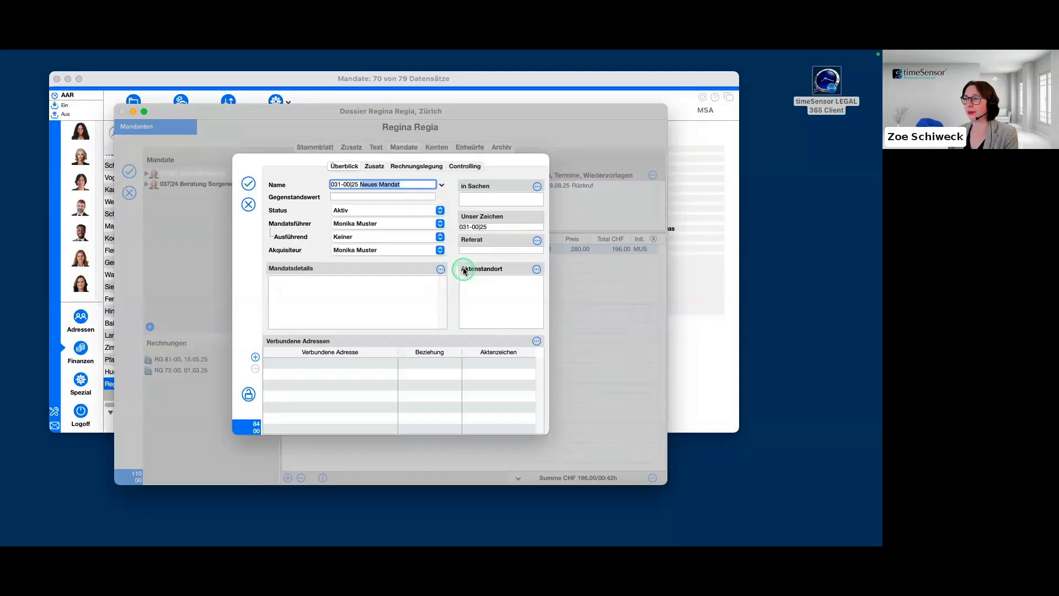
click(434, 237)
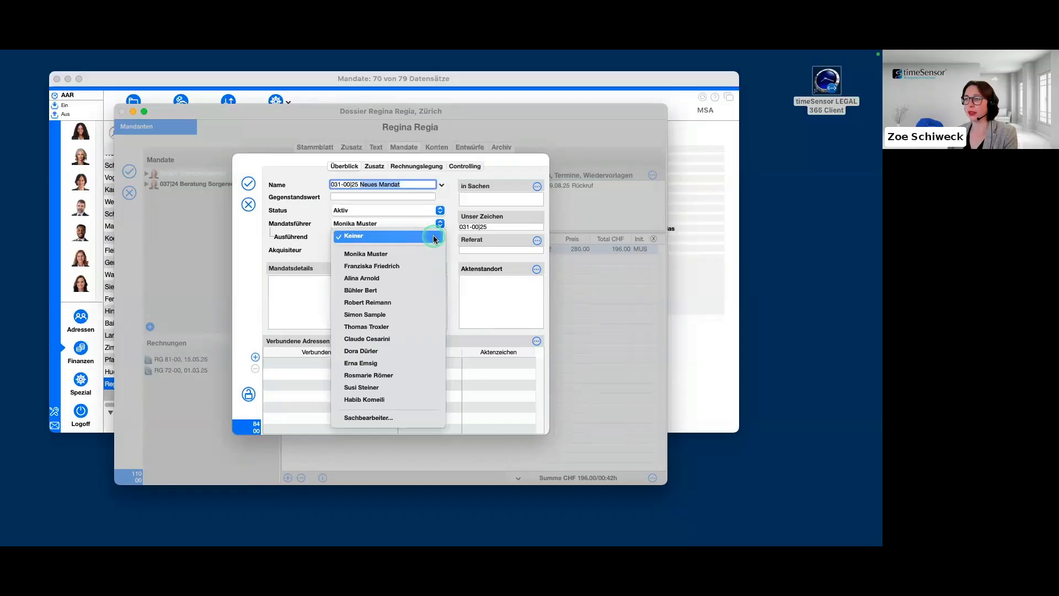
click(413, 340)
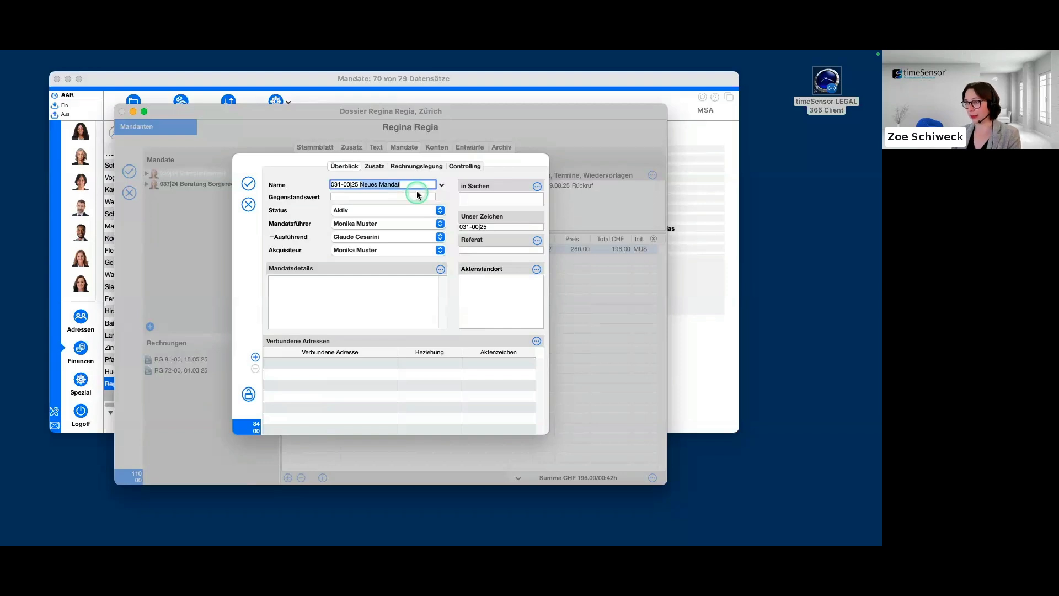
key(BackSpace)
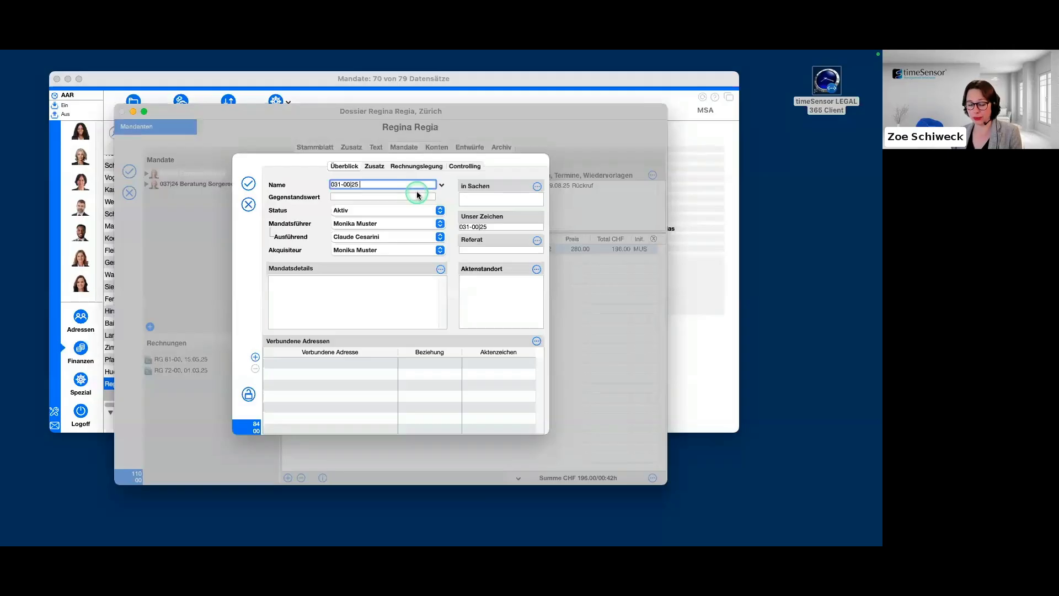
text(Abrechnung)
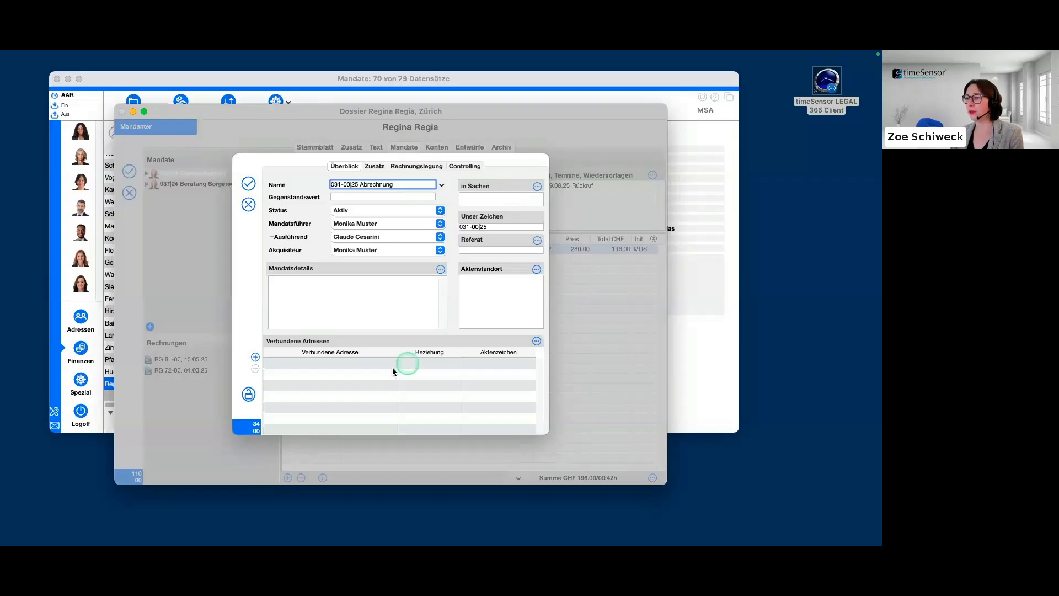
Open the address selector for the Abrechnung mandate and add the Mandanten address listed second from Weggis's neighbours, the Weggis entry, to its Verbundene Adressen.
click(255, 358)
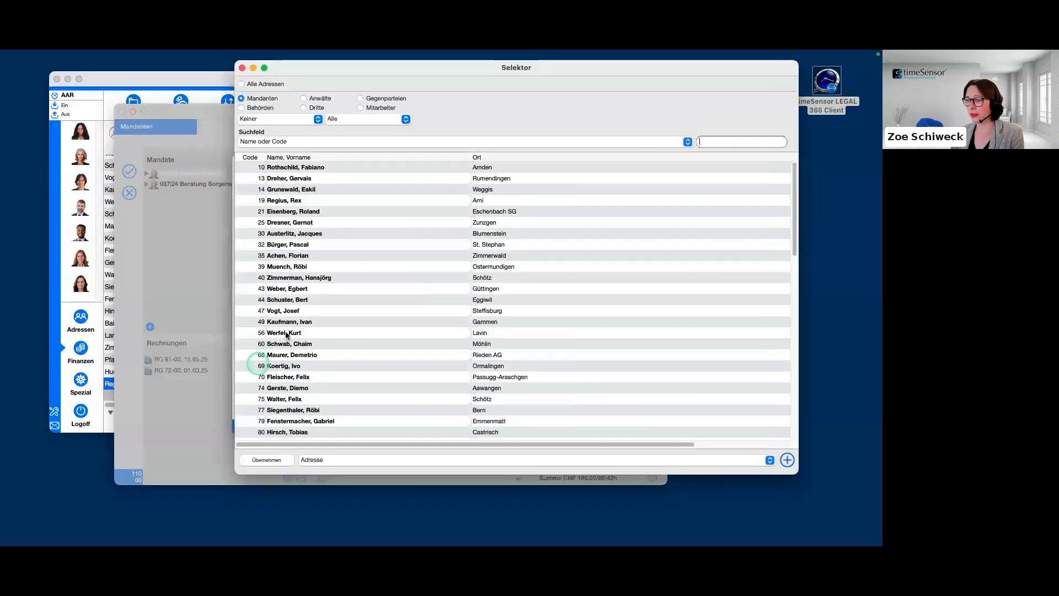
drag(481, 69, 554, 69)
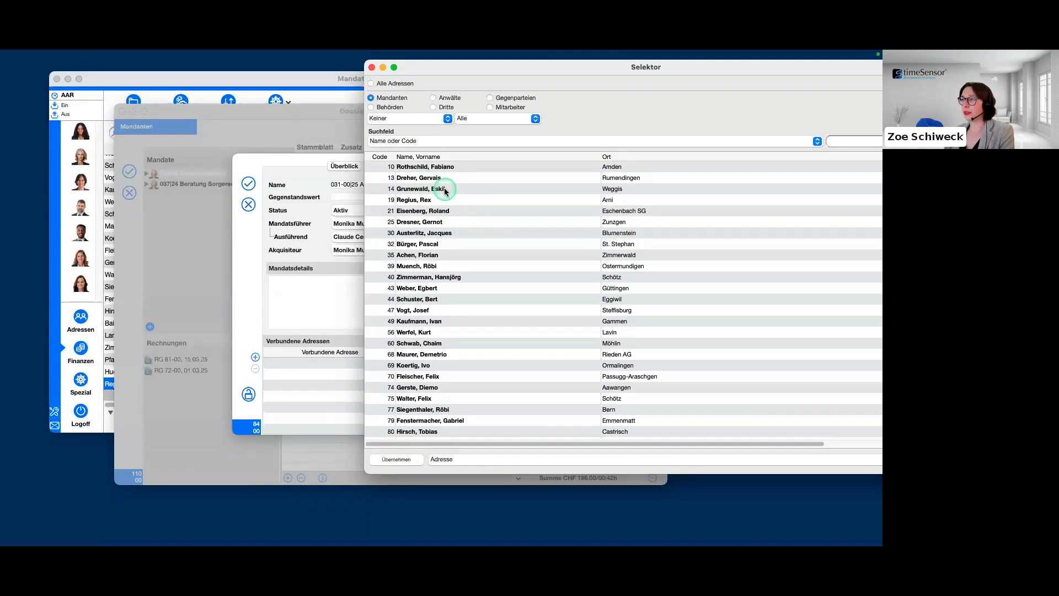
drag(444, 188, 309, 366)
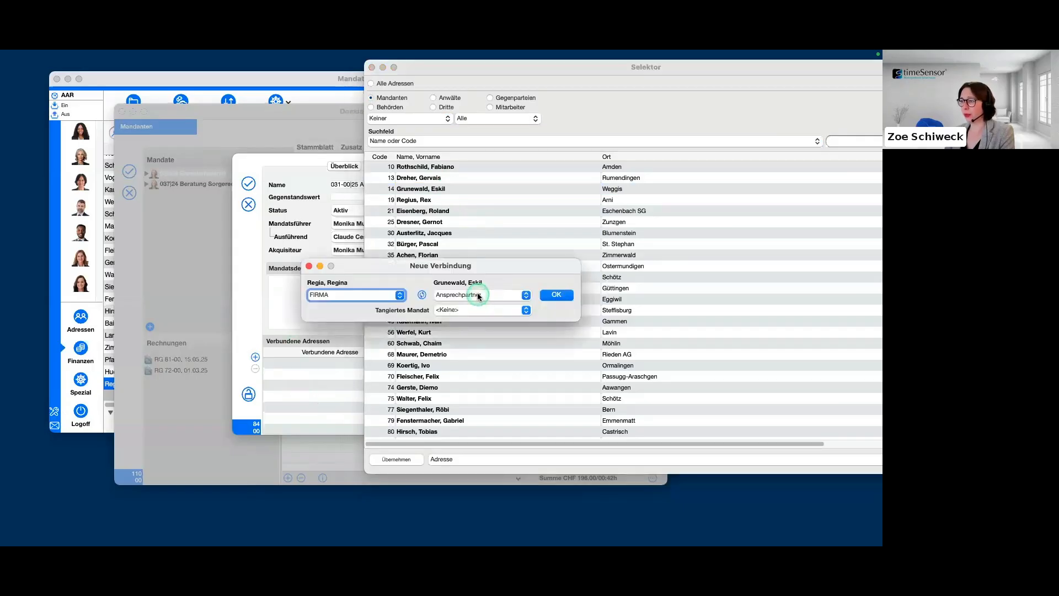
Set the linked address's relationship to Zahlstelle without a Tangiertes Mandat, confirm the connection, and close the address selector.
click(478, 296)
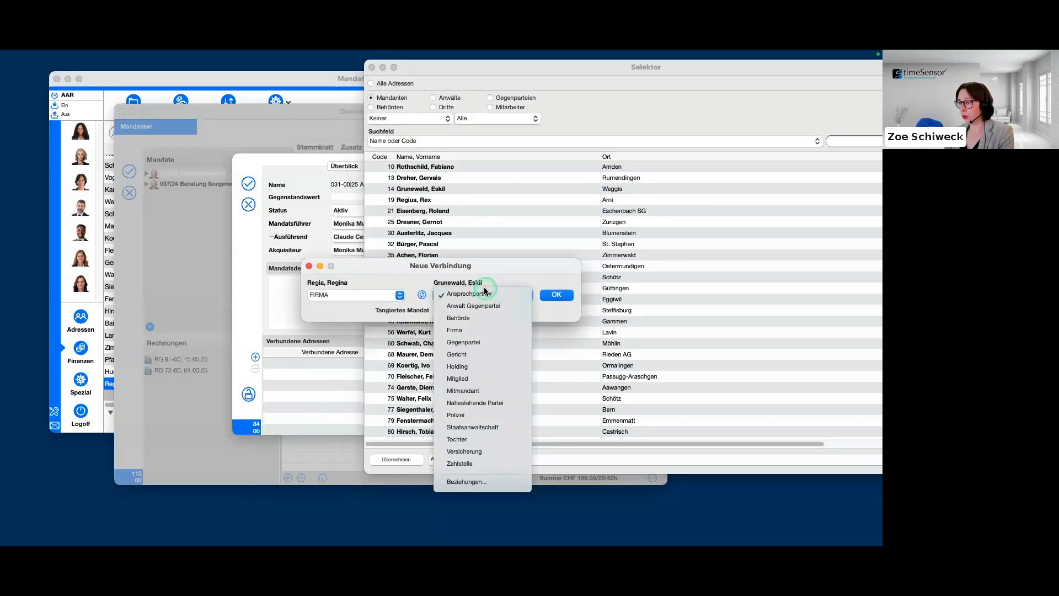
click(493, 463)
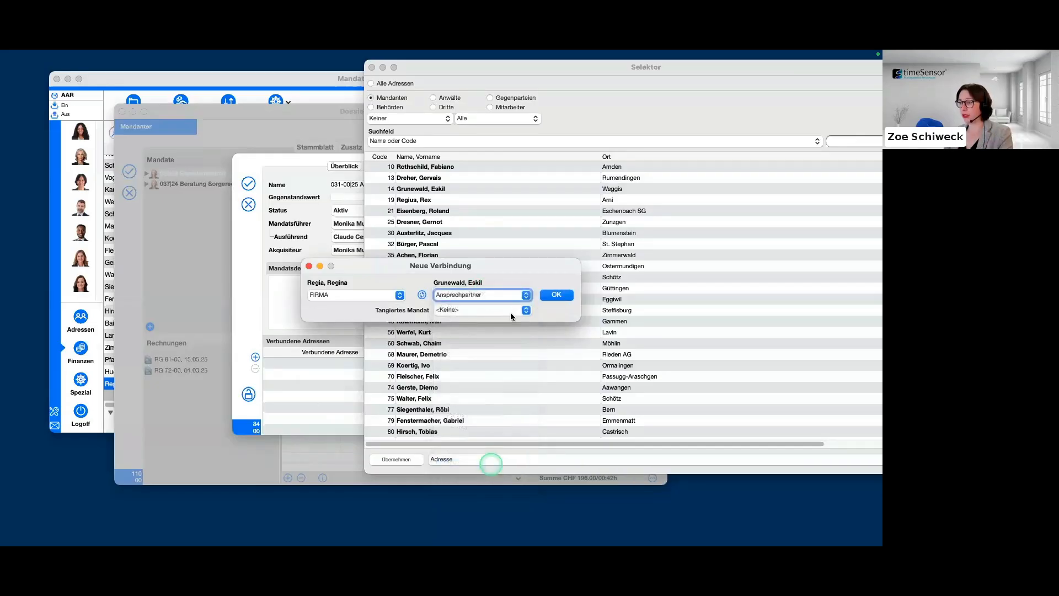
click(509, 310)
click(524, 310)
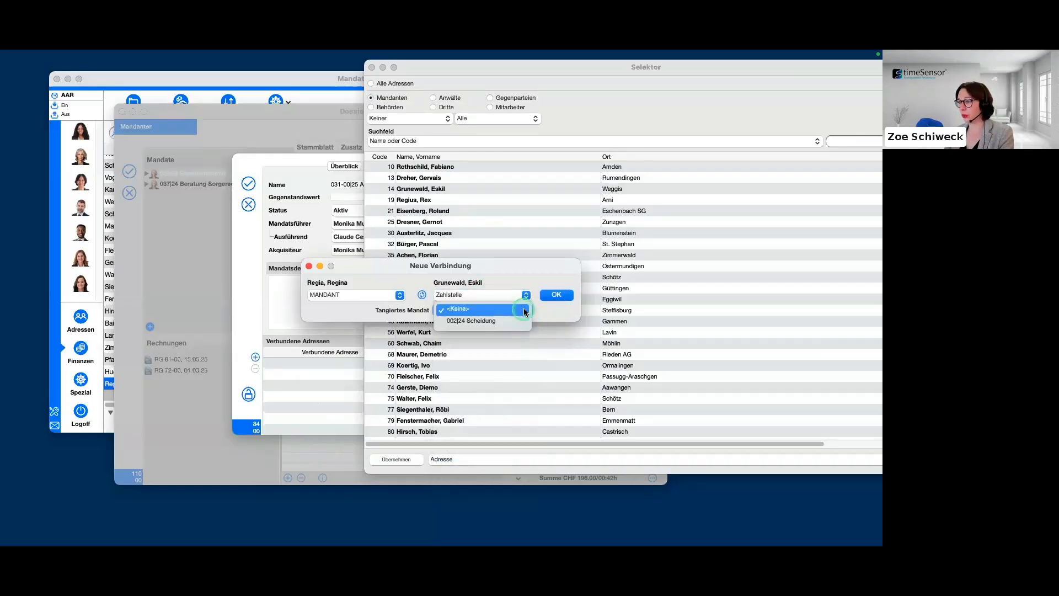
click(525, 310)
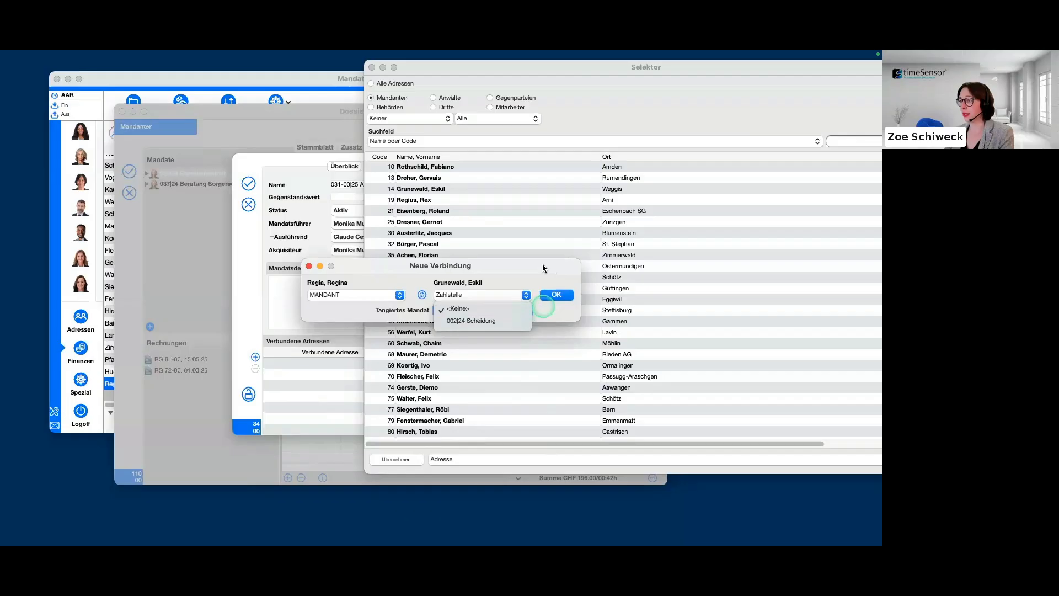
click(557, 295)
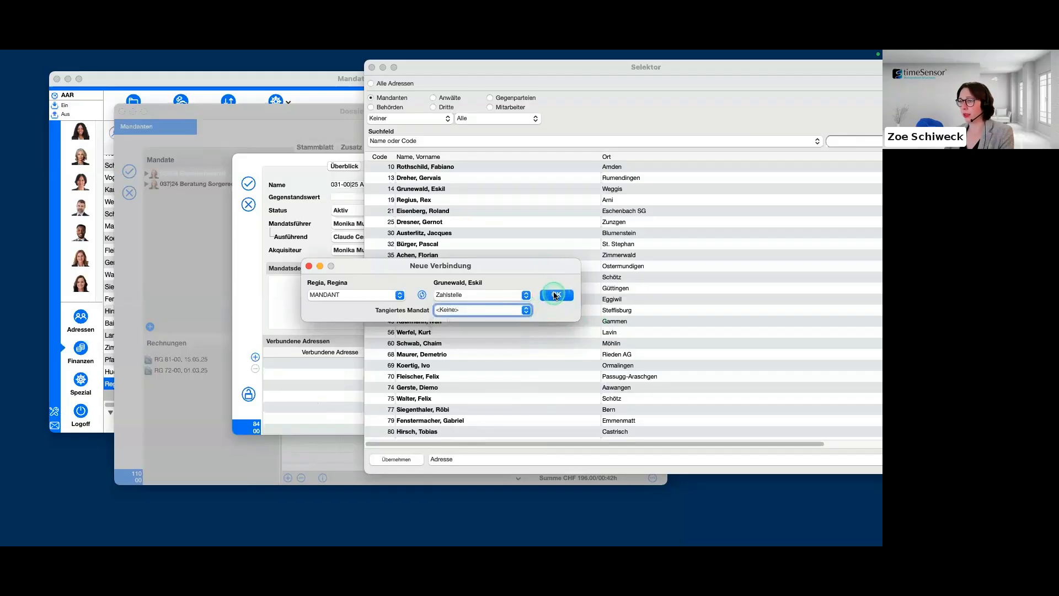
click(466, 67)
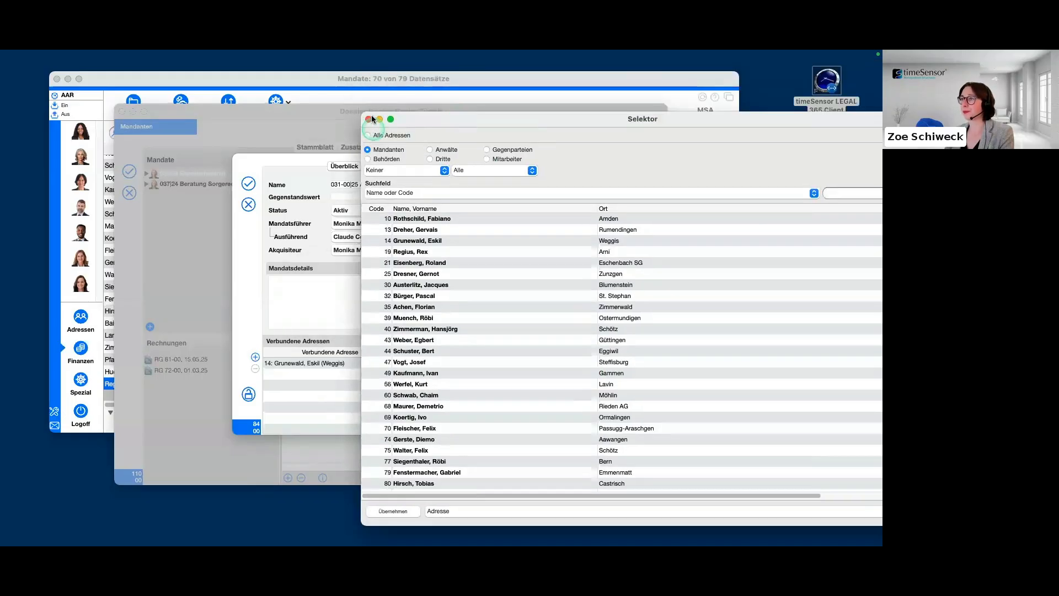
click(371, 123)
click(404, 435)
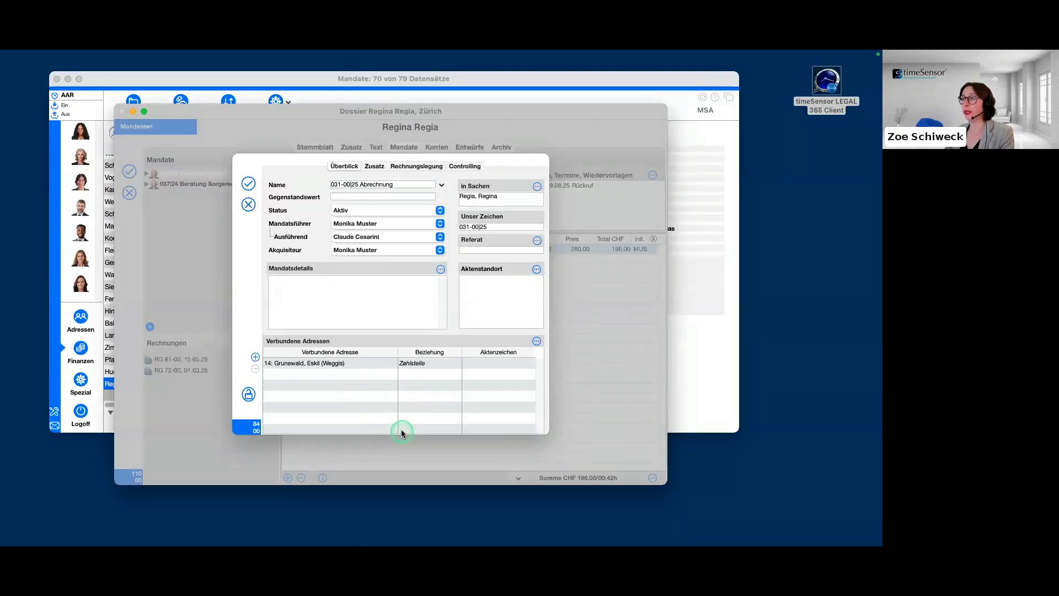
click(449, 362)
Set the Timesheet option in the Abrechnung mandate's Rechnungslegung settings to "Mandat im Timesheet unsichtbar".
click(402, 166)
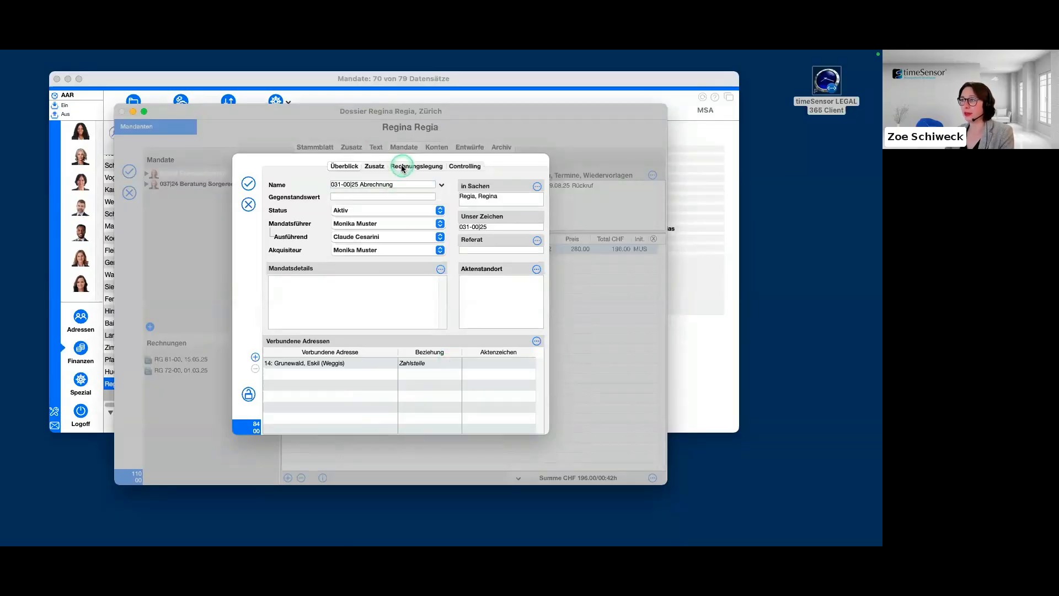
click(423, 214)
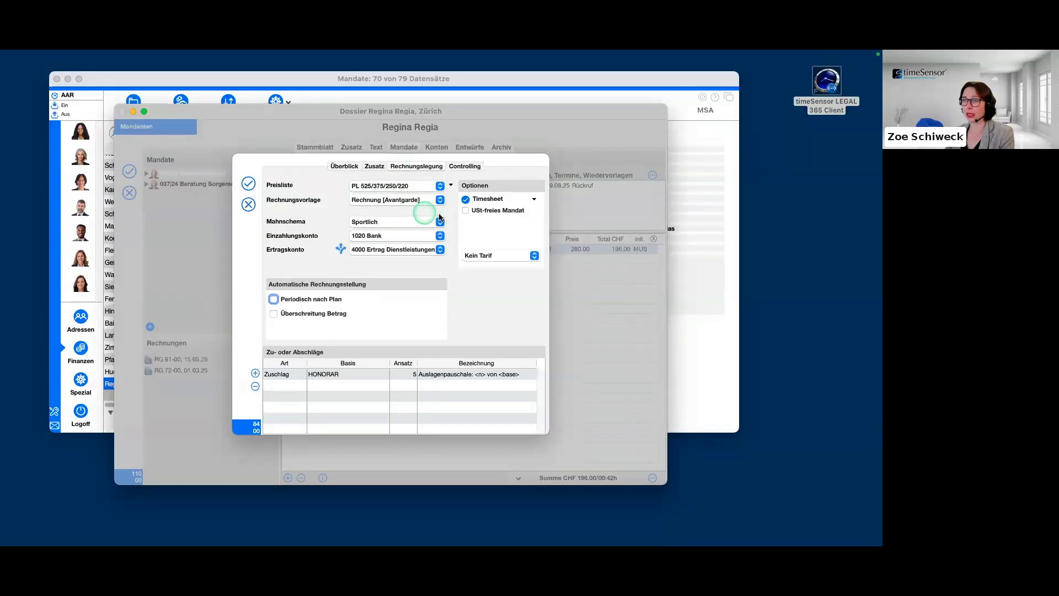
click(534, 199)
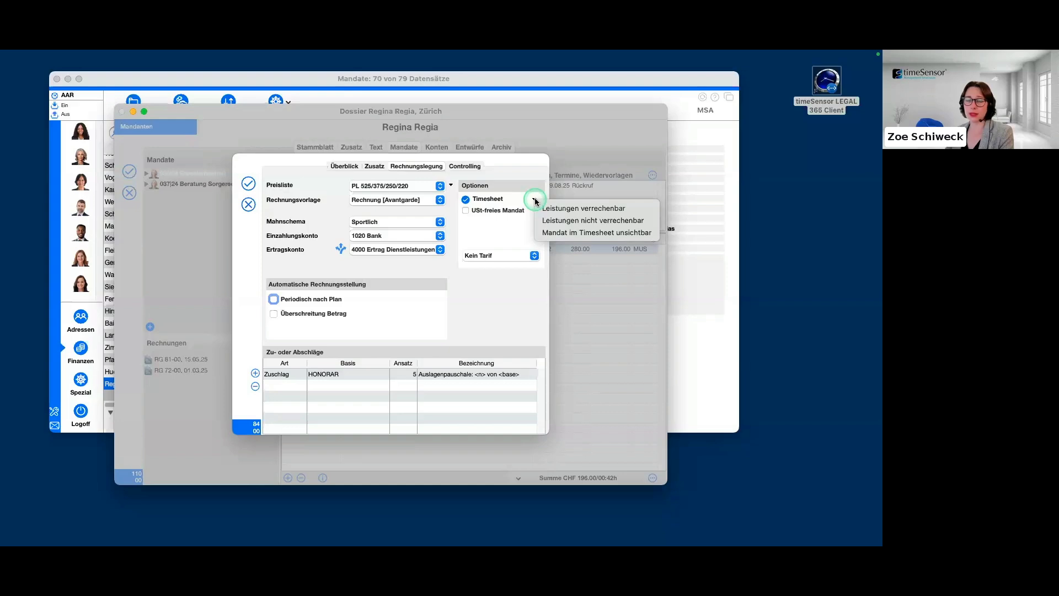
click(574, 232)
click(505, 255)
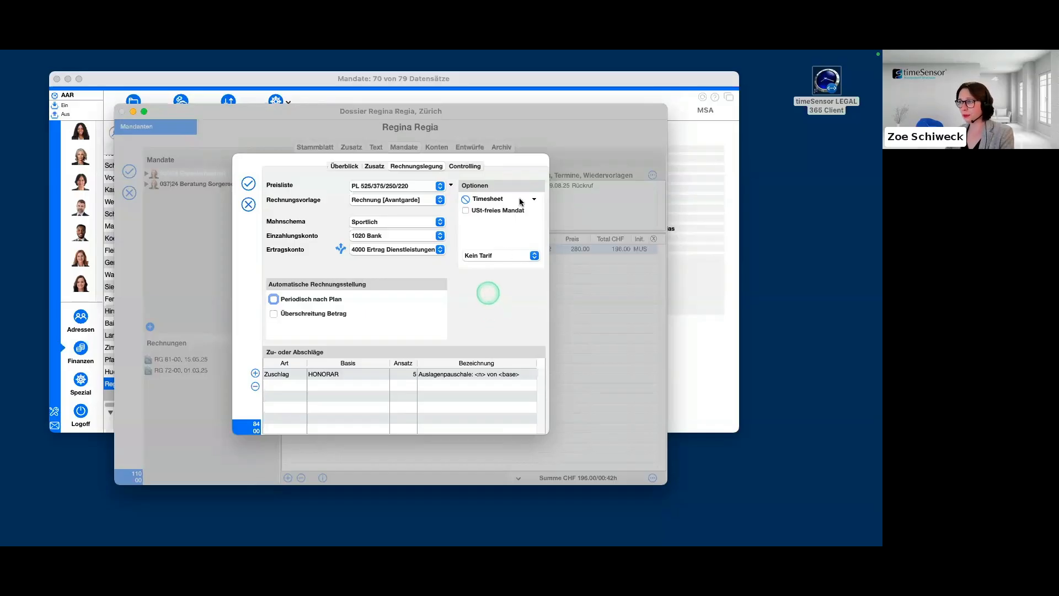
Review the Preisliste choices for the Abrechnung mandate, keep PL 525/375/250/220, and save the mandate.
click(437, 187)
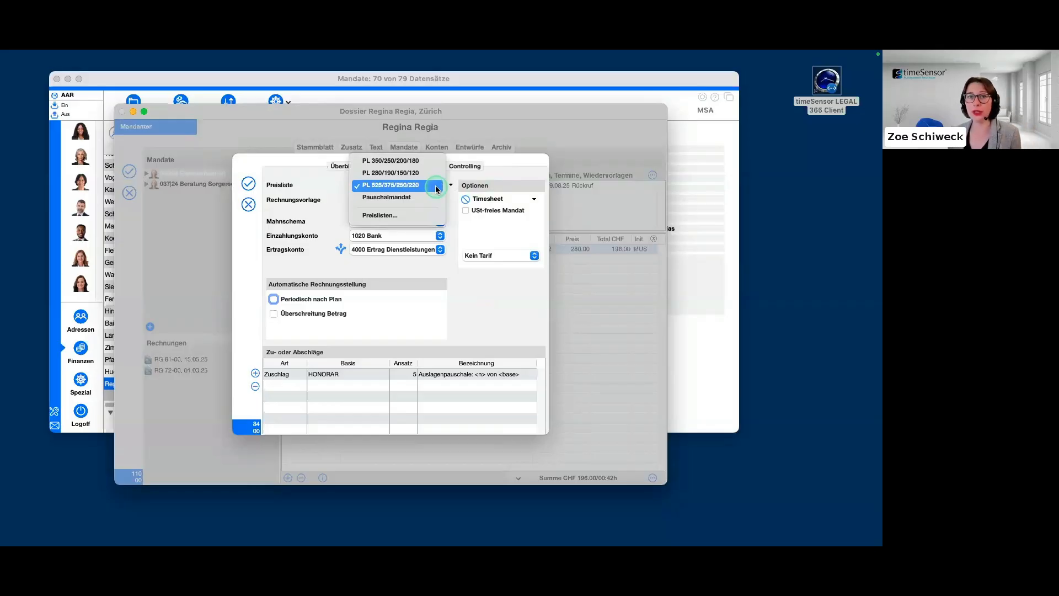
click(247, 184)
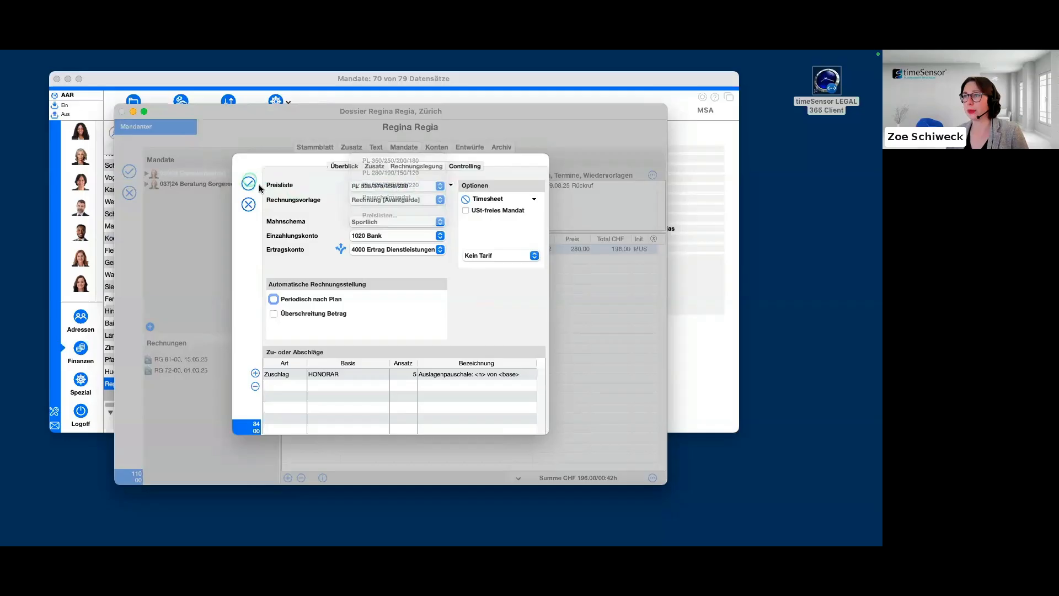
click(248, 183)
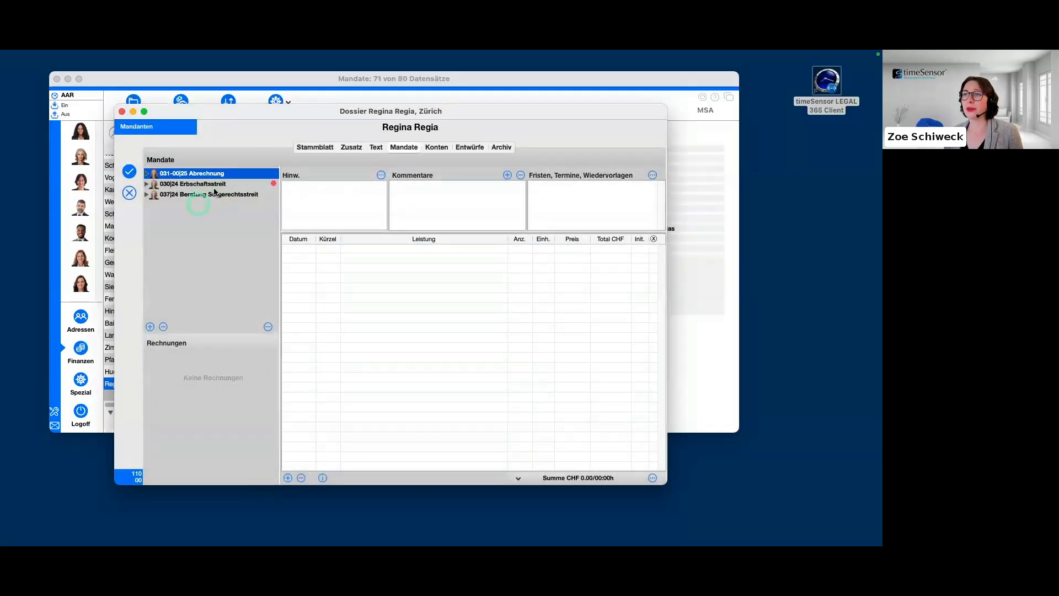
Look at the Erbschaftsstreit entries, then examine the Preisliste choices in the Beratung Sorgerechtsstreit mandate's Rechnungslegung settings and close it.
click(214, 185)
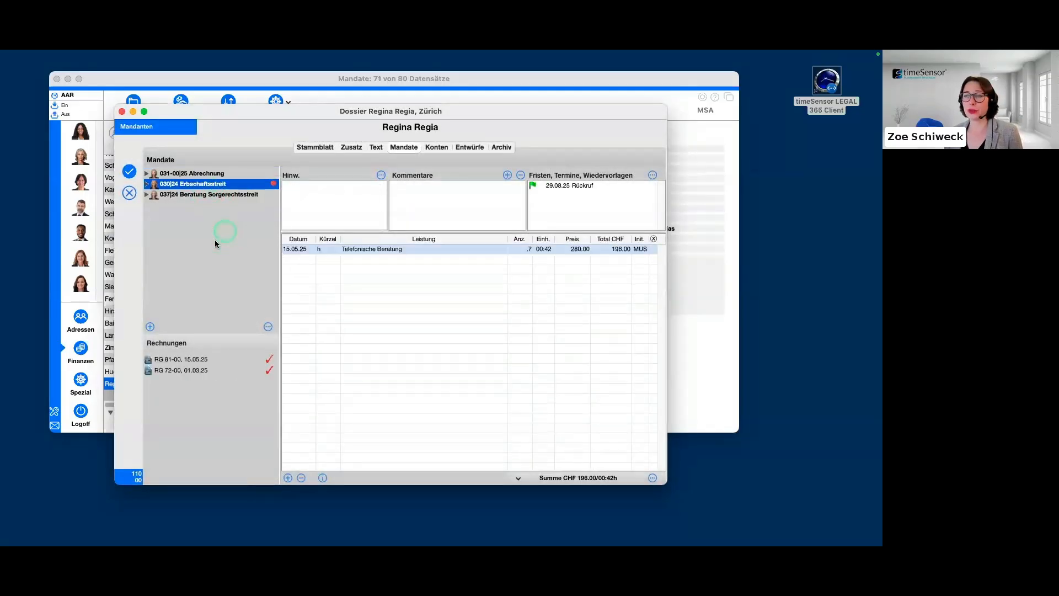
click(201, 199)
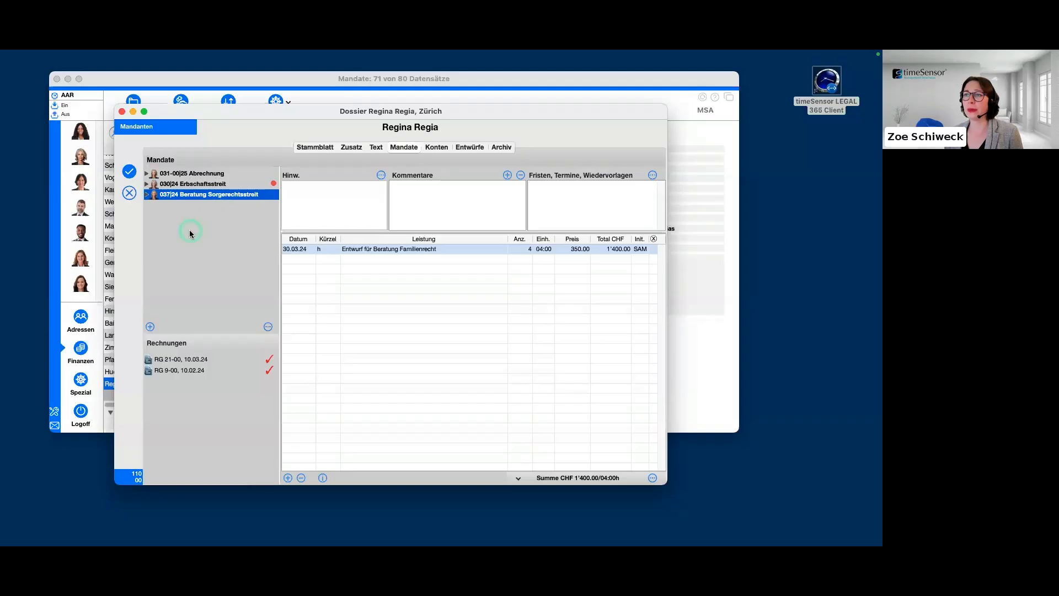
double_click(208, 197)
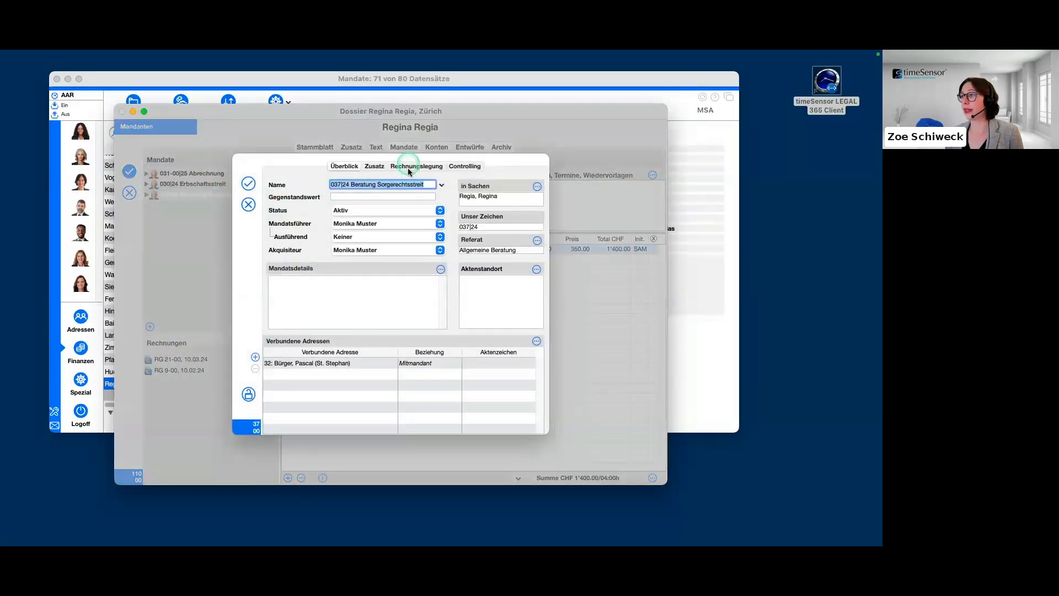
click(414, 167)
click(439, 186)
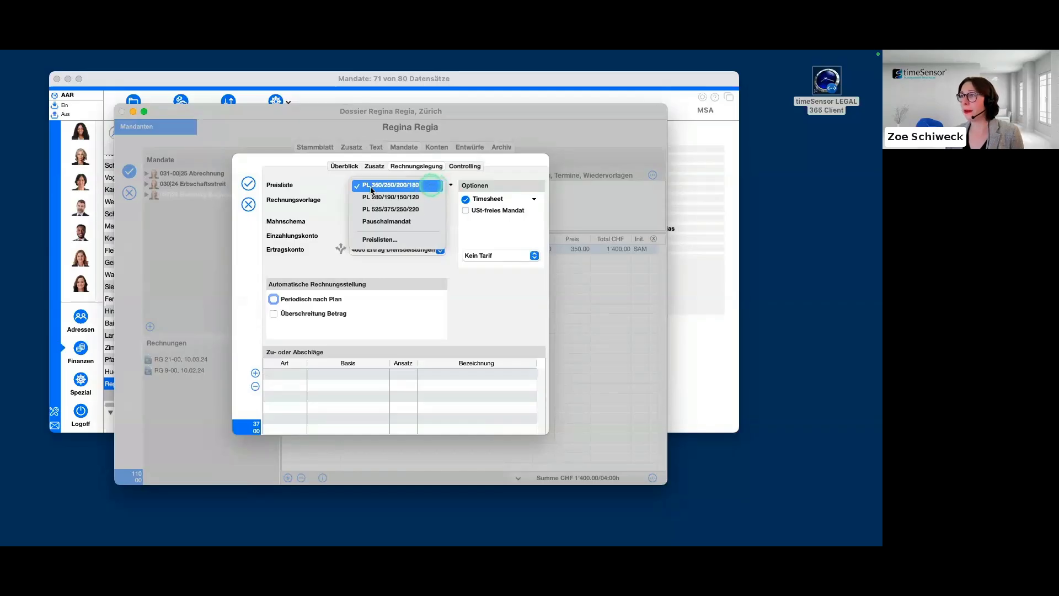
click(435, 190)
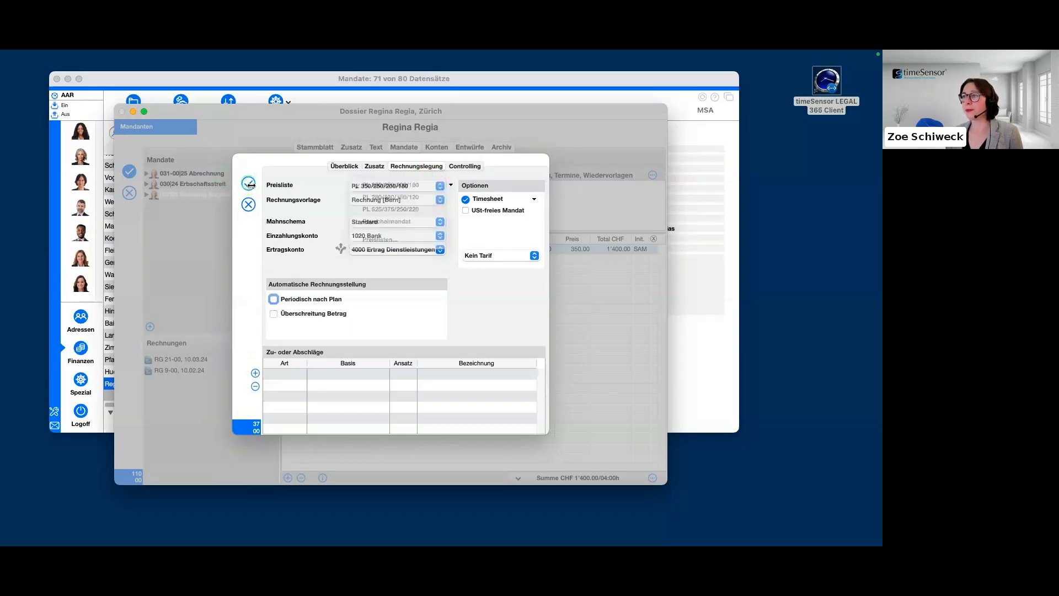
Examine the Preisliste choices in the Erbschaftsstreit mandate's Rechnungslegung settings, keep PL 525/375/250/220, and close the mandate.
double_click(191, 183)
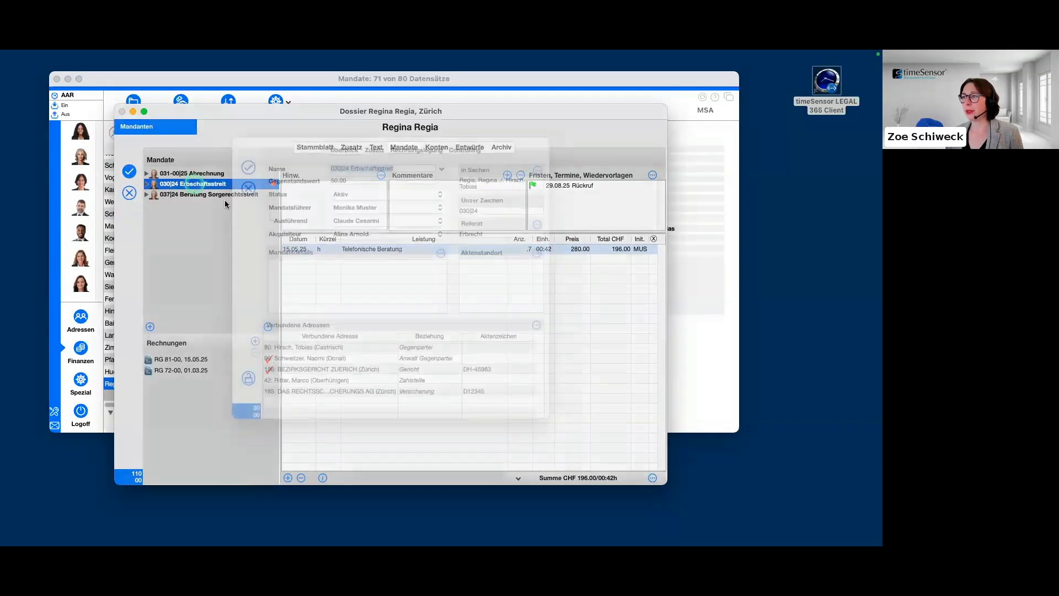
click(428, 166)
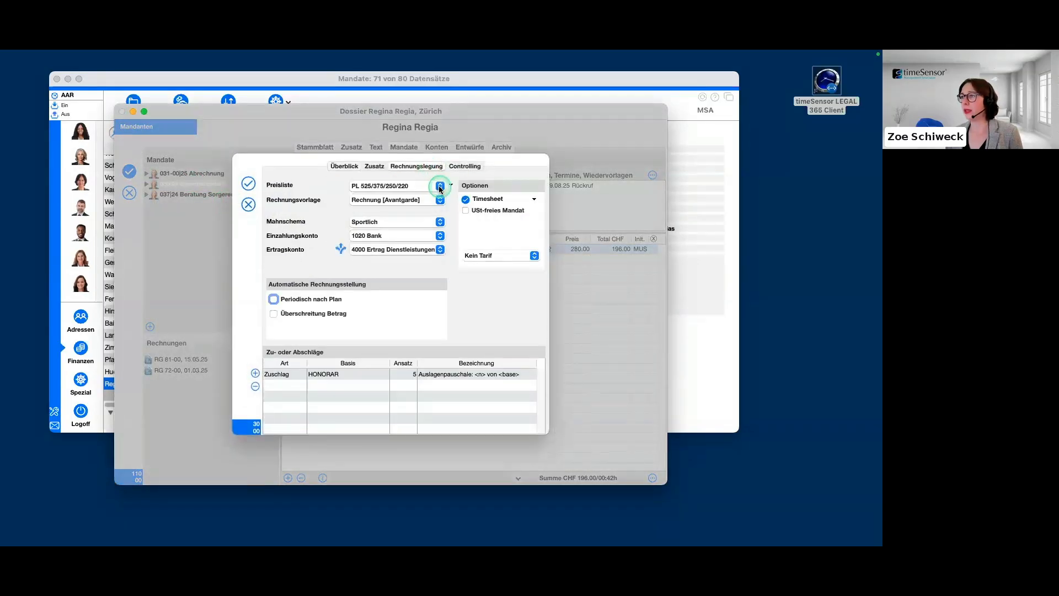
click(440, 187)
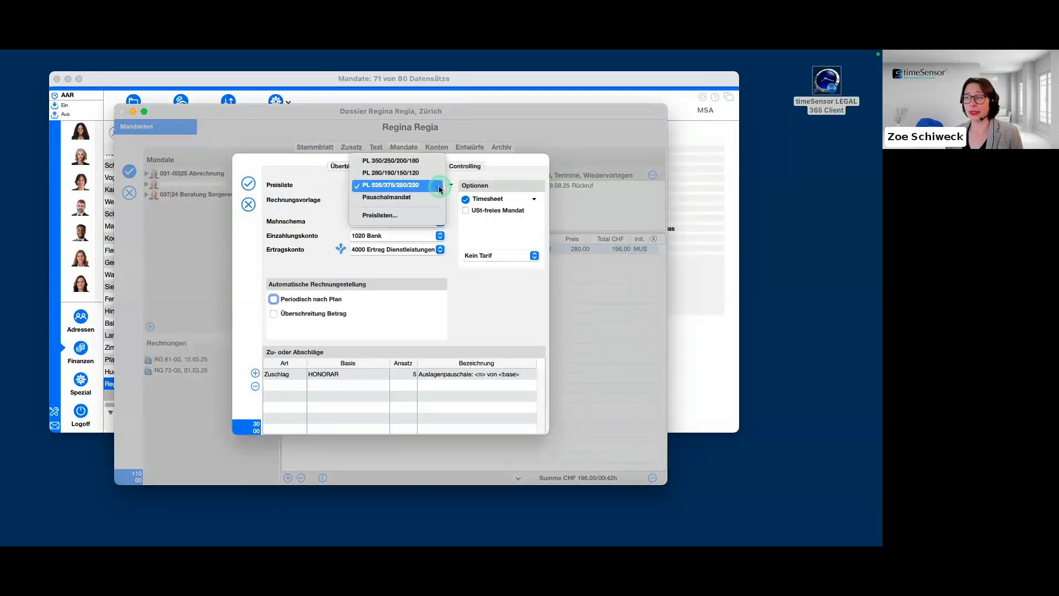
click(249, 182)
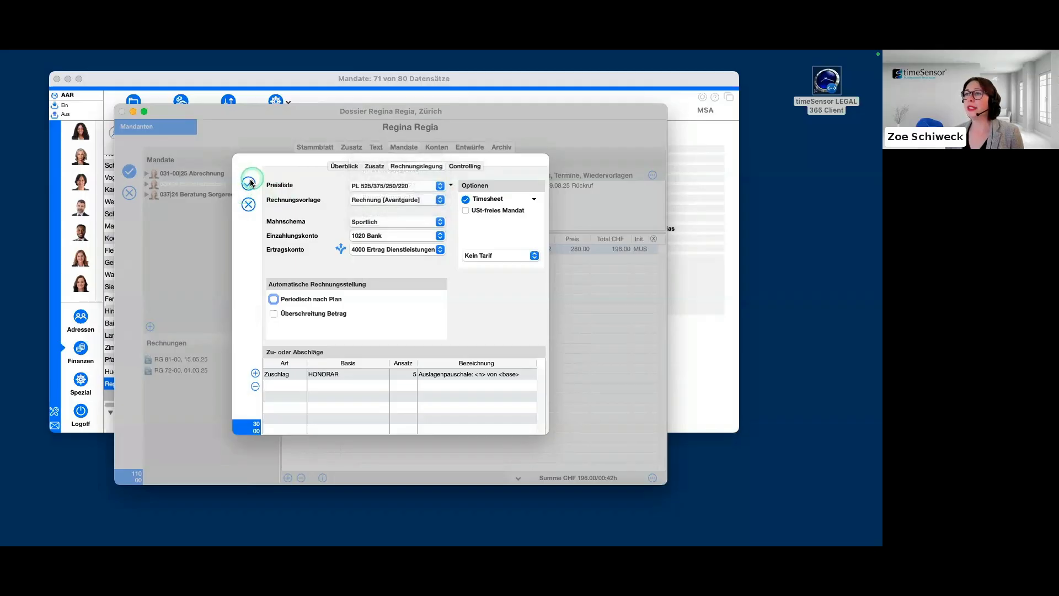
click(215, 233)
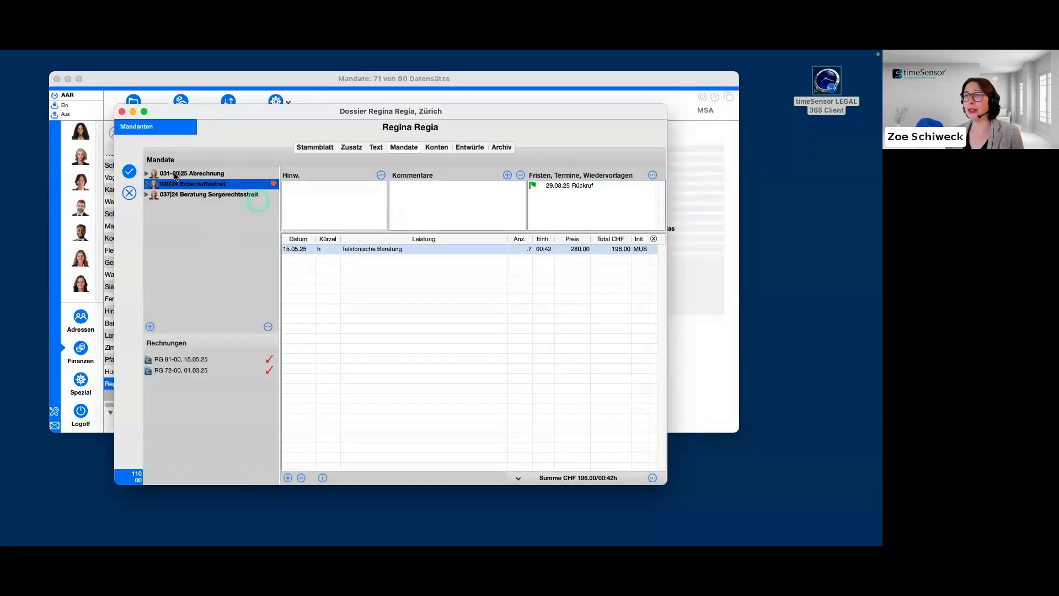
Compare the open service entries of the Erbschaftsstreit, Abrechnung and Beratung Sorgerechtsstreit mandates.
click(156, 235)
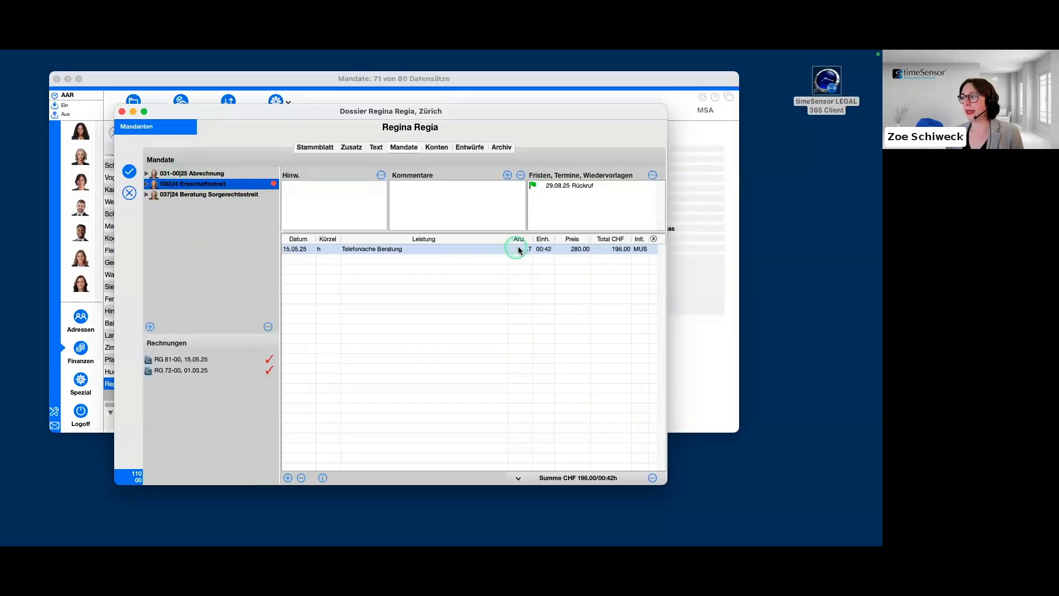
click(414, 313)
click(218, 185)
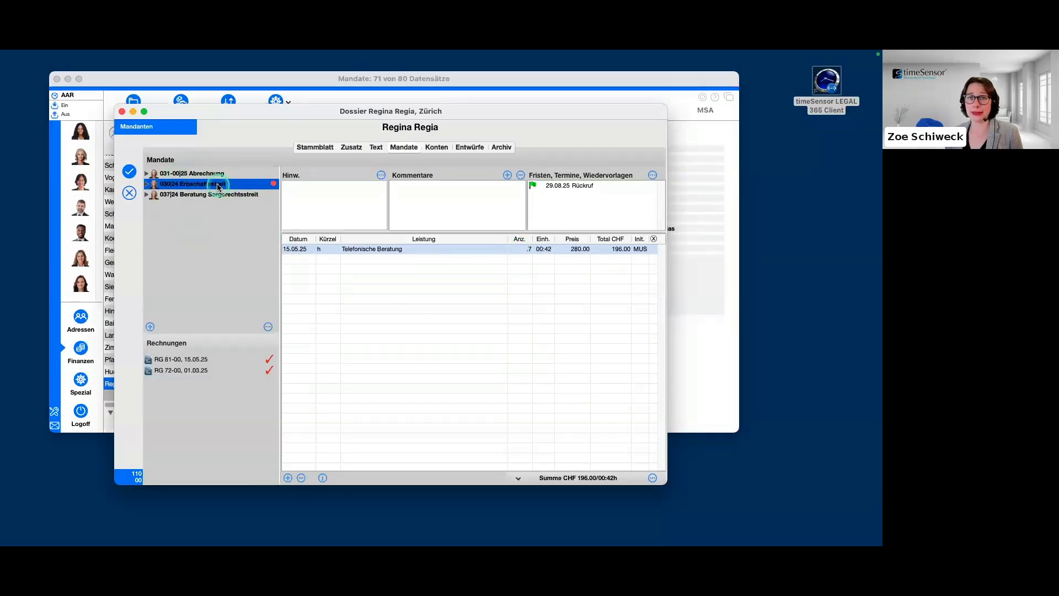
click(214, 174)
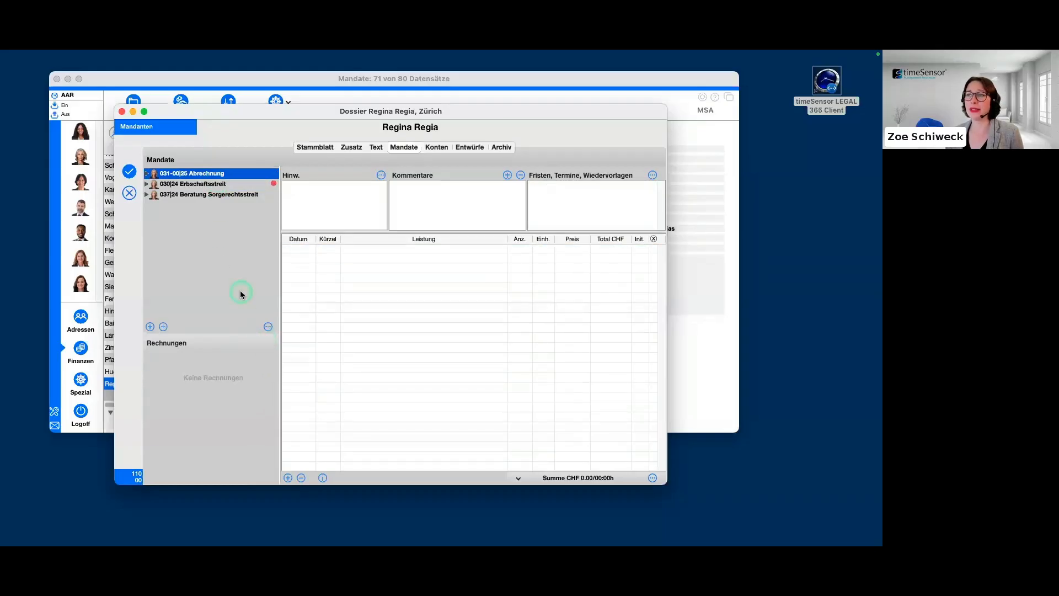
right_click(216, 289)
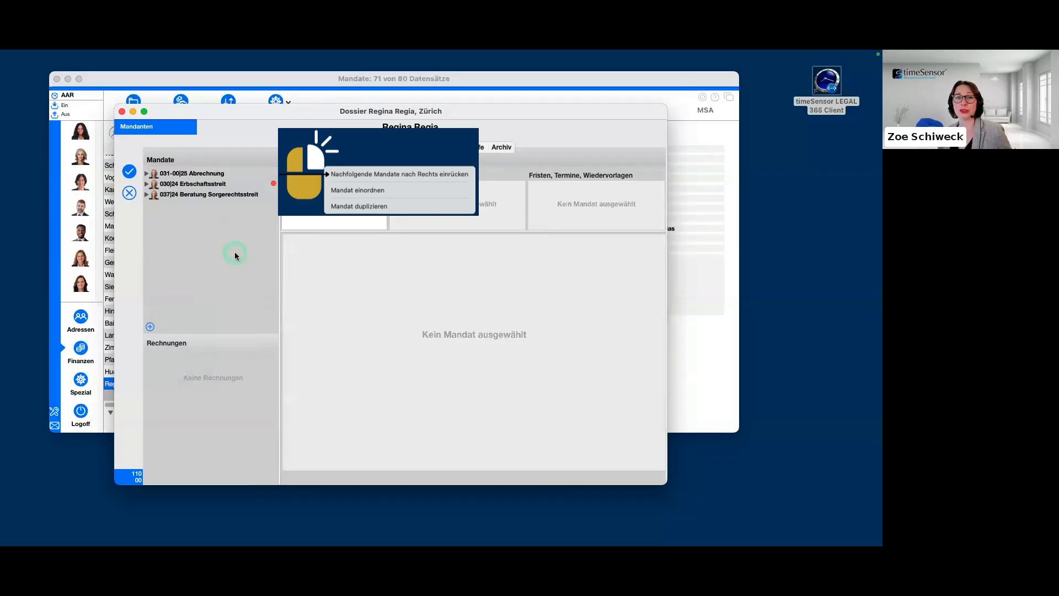
click(225, 183)
click(226, 196)
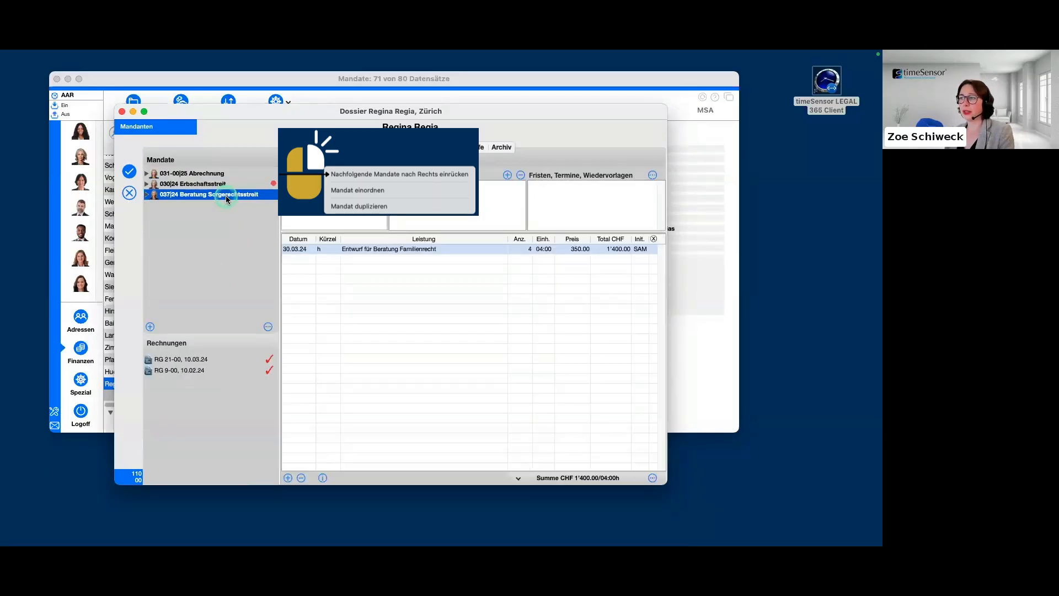
click(226, 185)
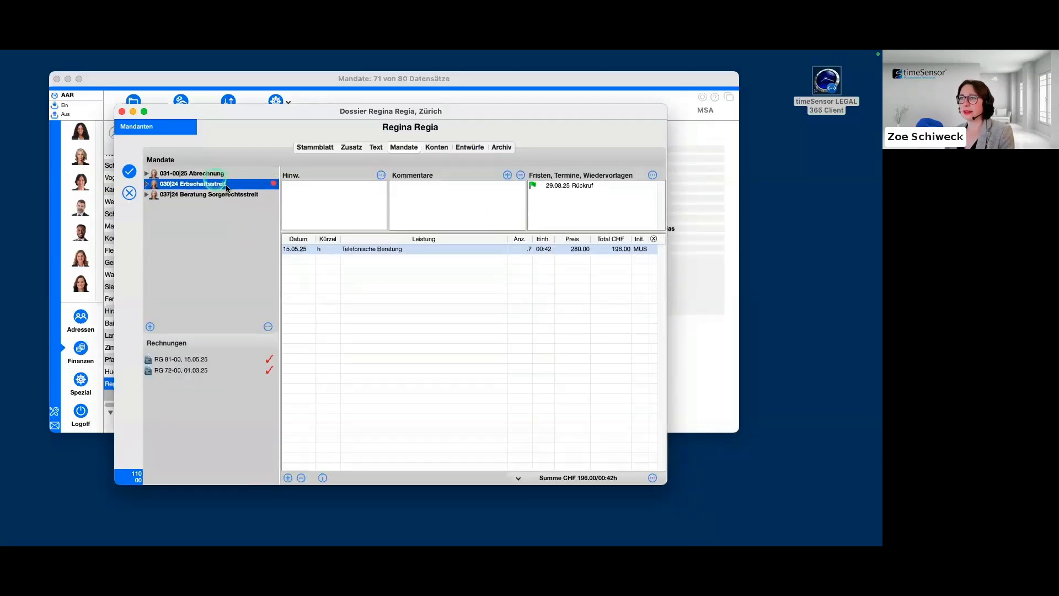
Transfer all open services from the client's other mandates to the Abrechnung mandate, inserting the mandate names as titles.
click(182, 174)
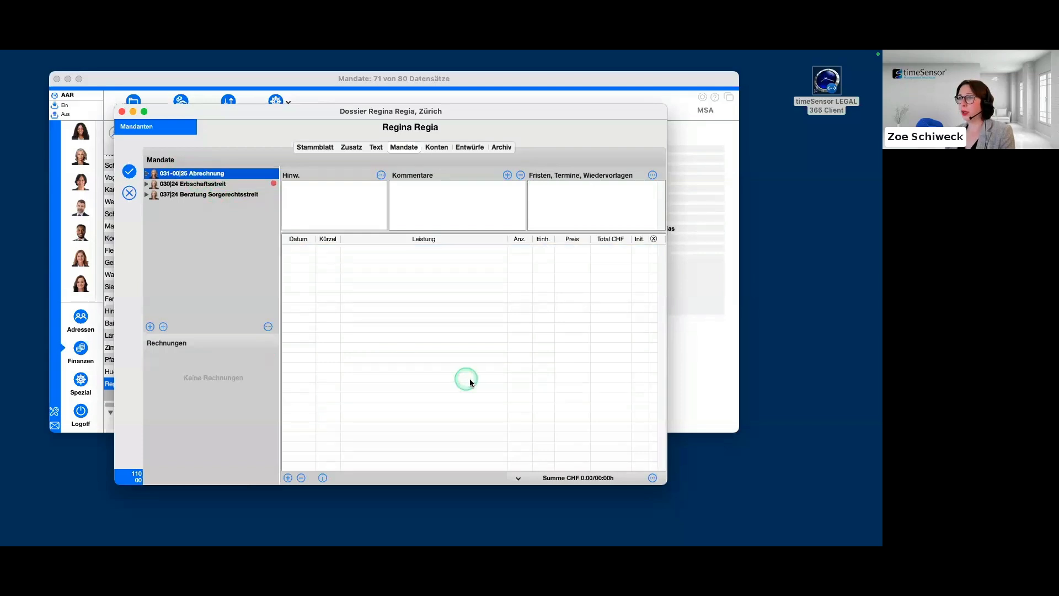
click(653, 478)
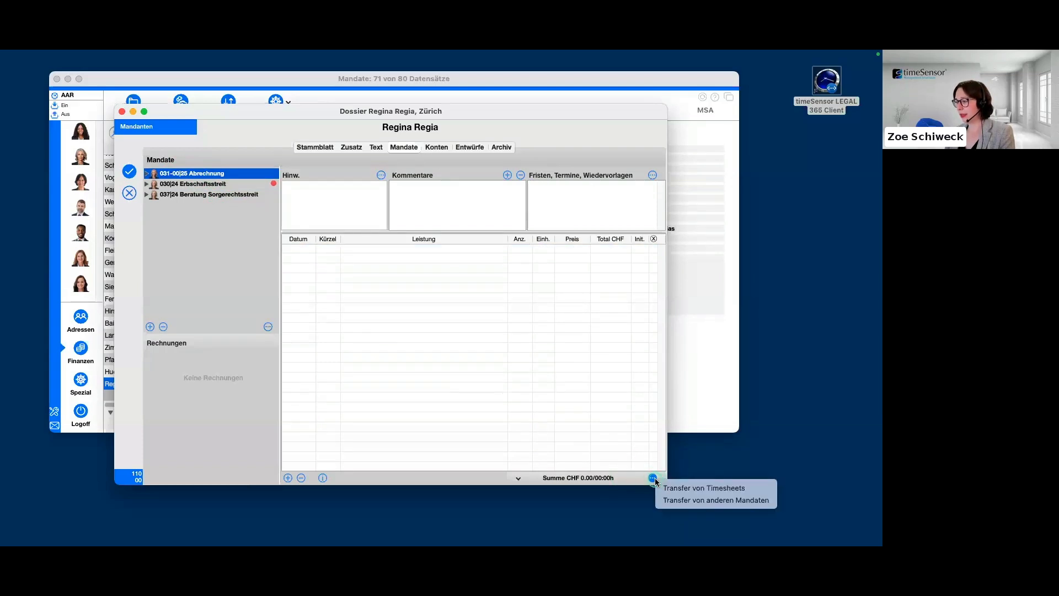
click(755, 501)
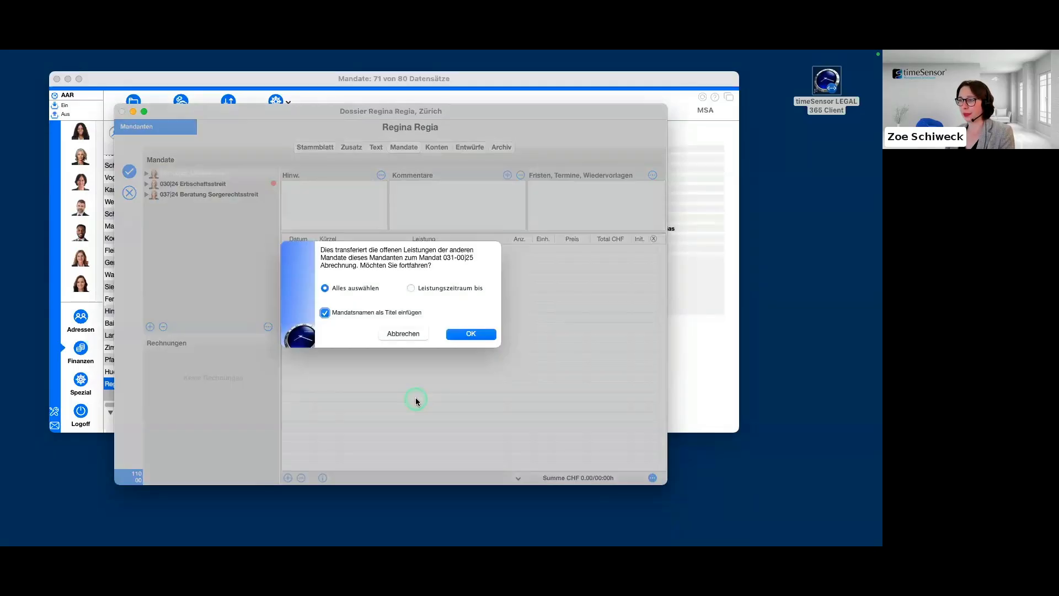
click(411, 288)
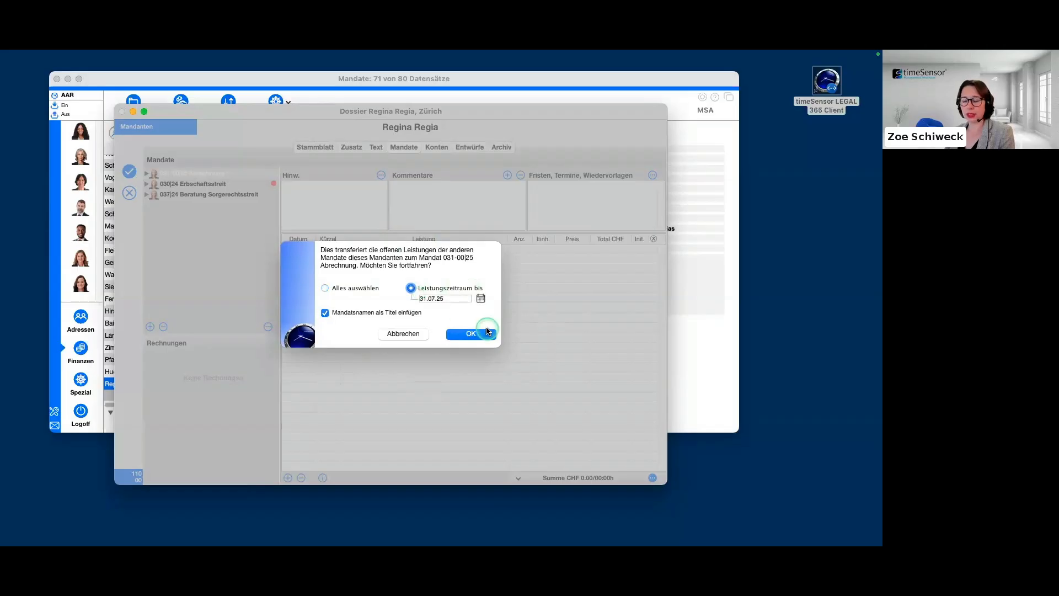
click(325, 287)
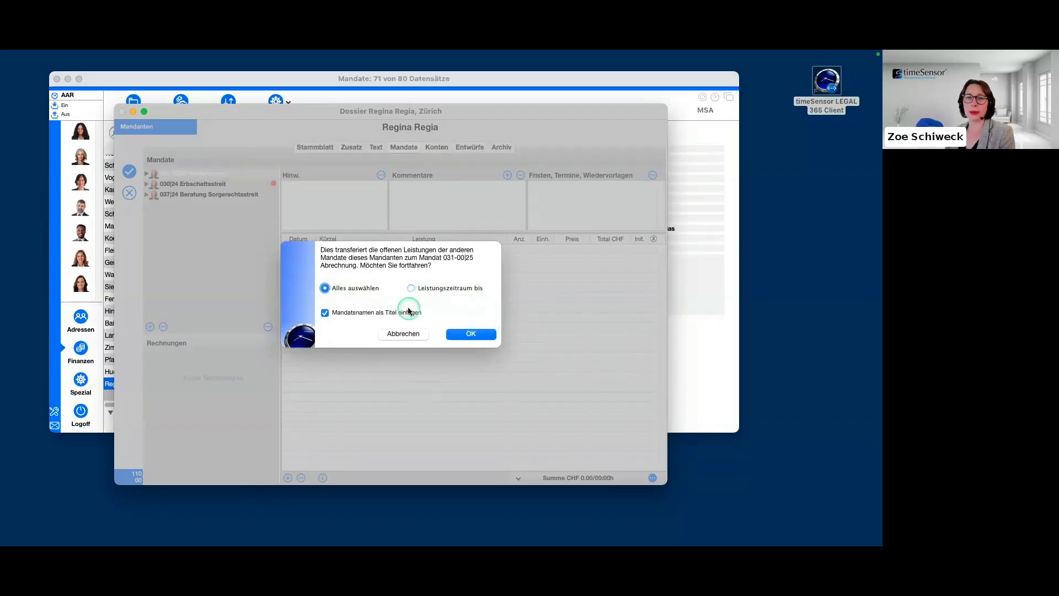
click(483, 336)
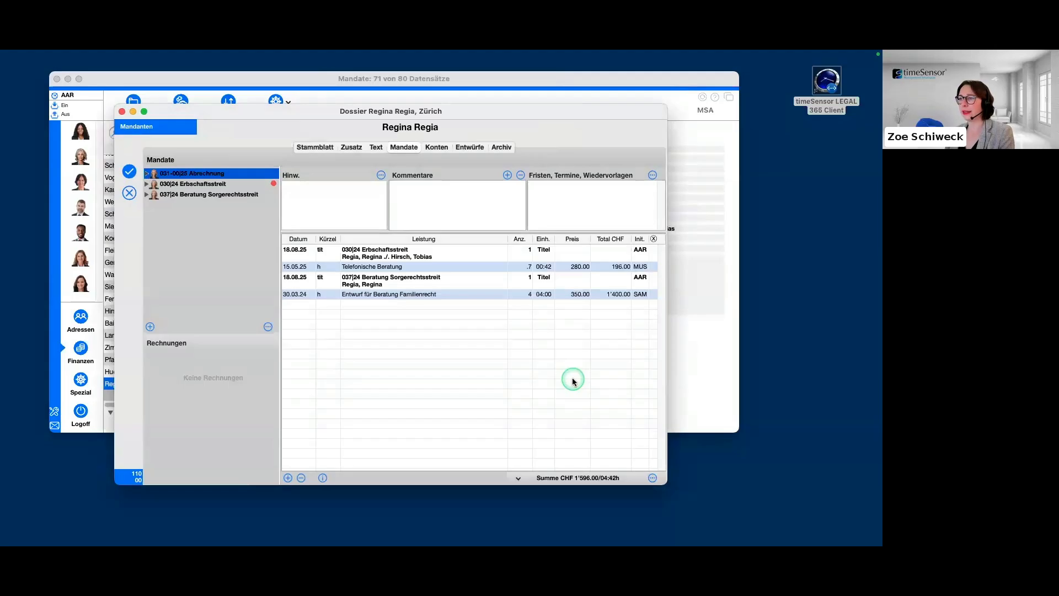
Review the transferred title rows and the prices of the Telefonische Beratung and Entwurf für Beratung Familienrecht entries.
click(424, 252)
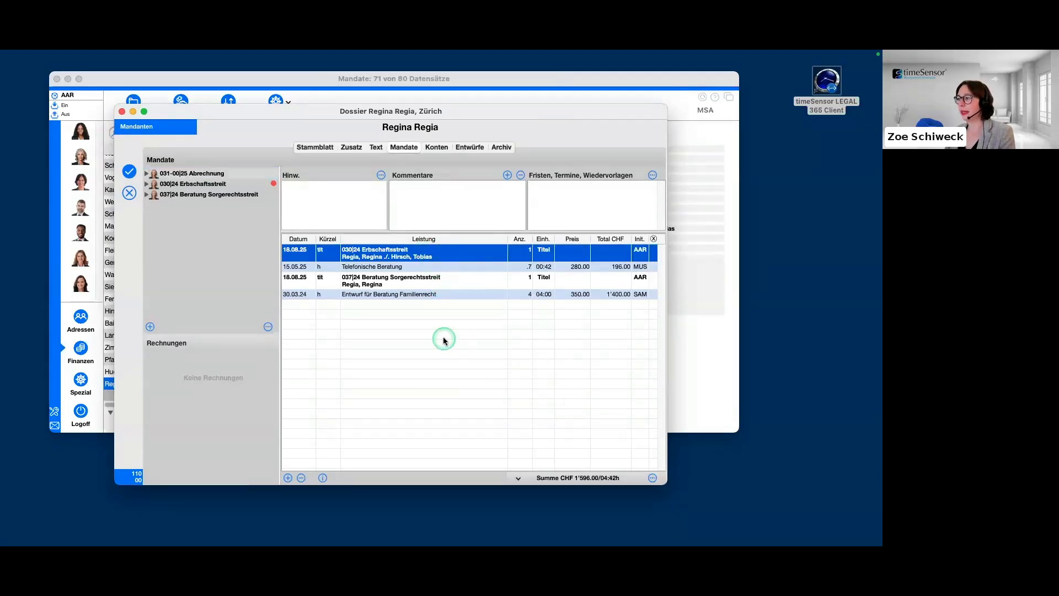
click(379, 268)
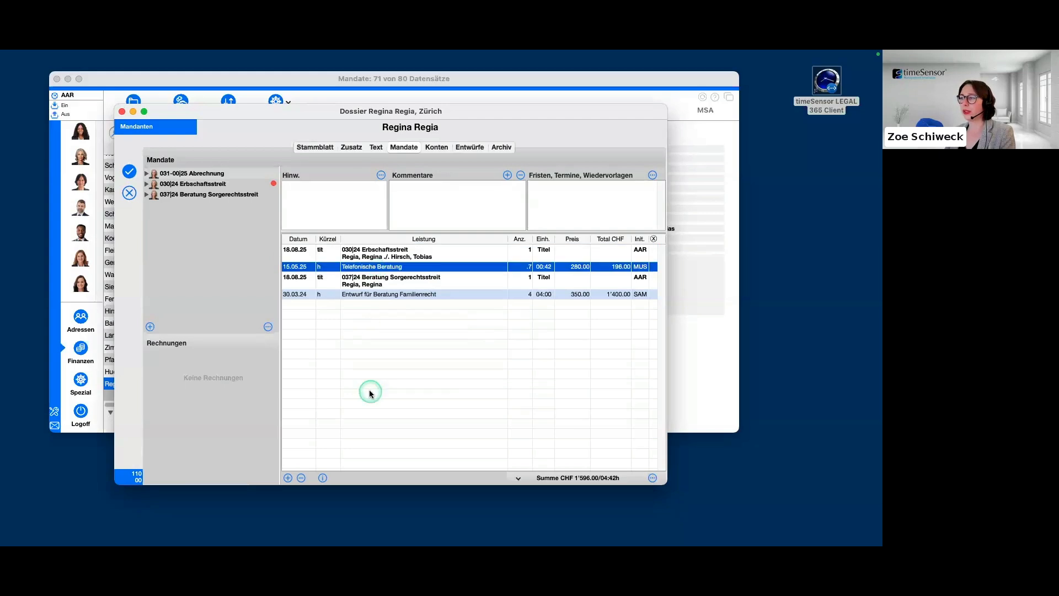
click(586, 369)
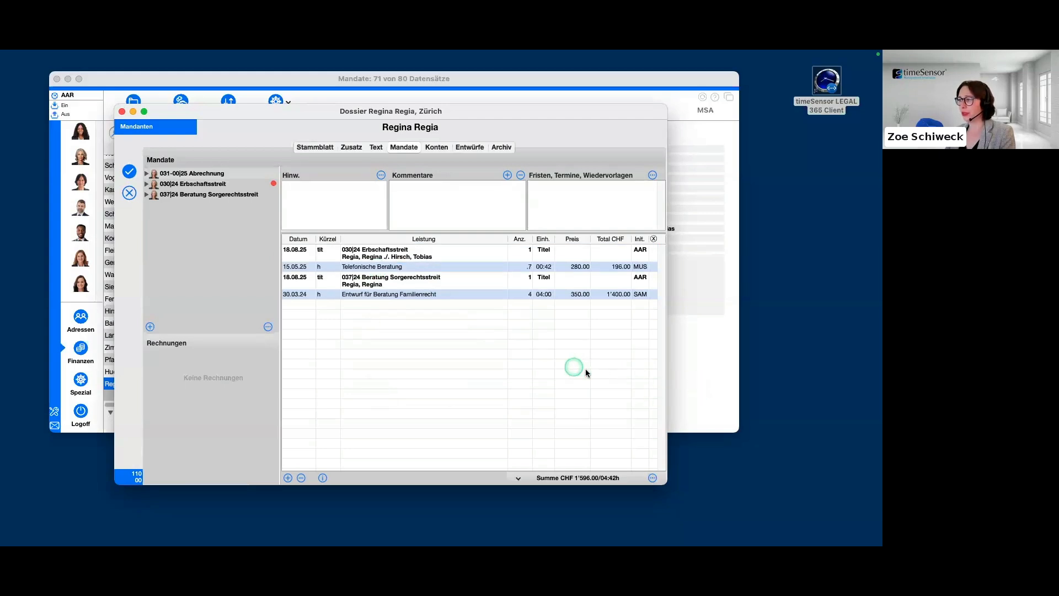
click(592, 267)
click(602, 346)
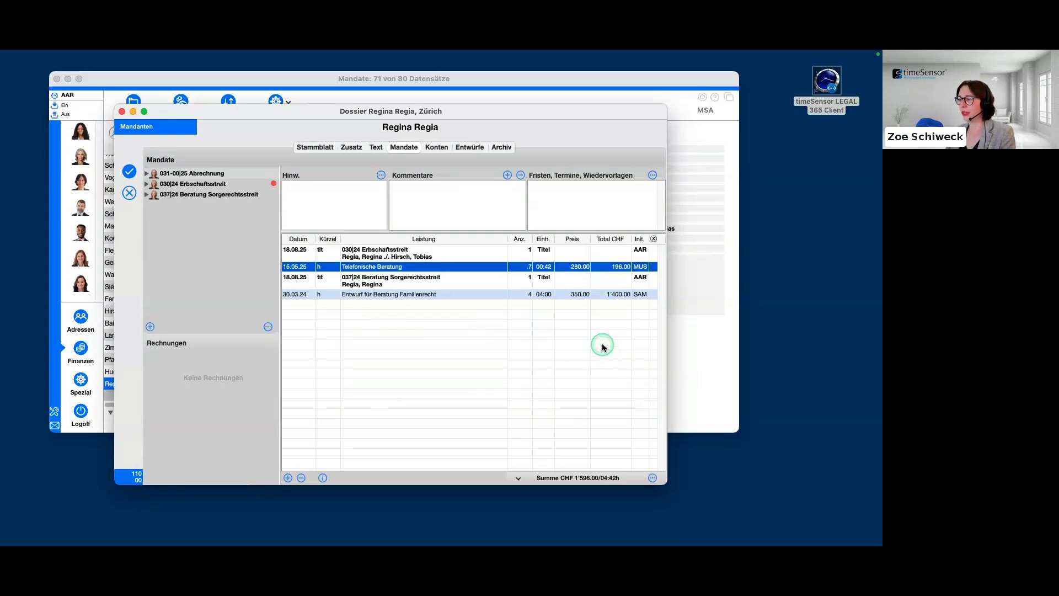
click(581, 294)
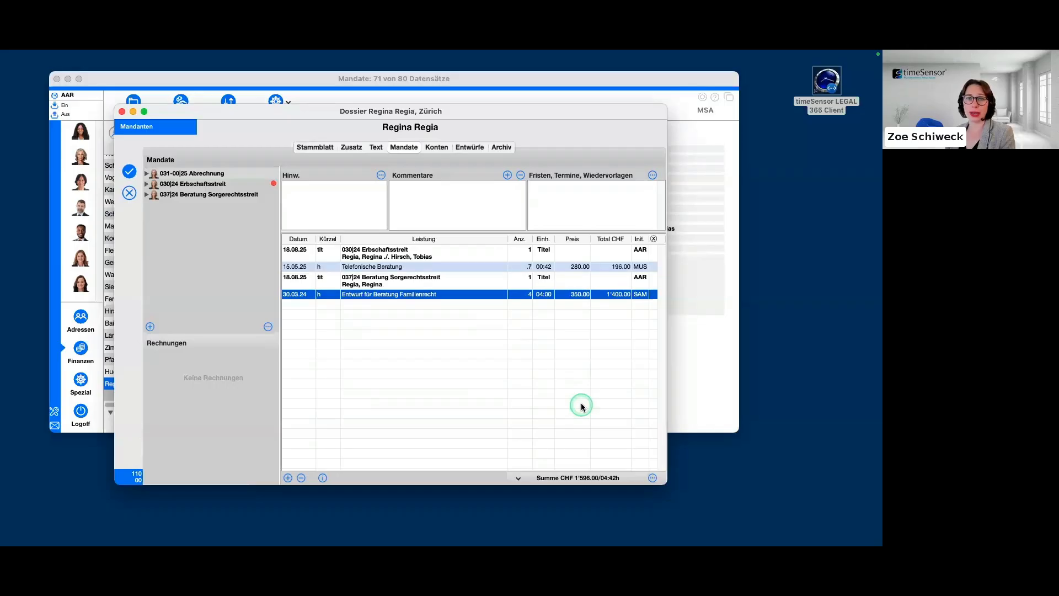